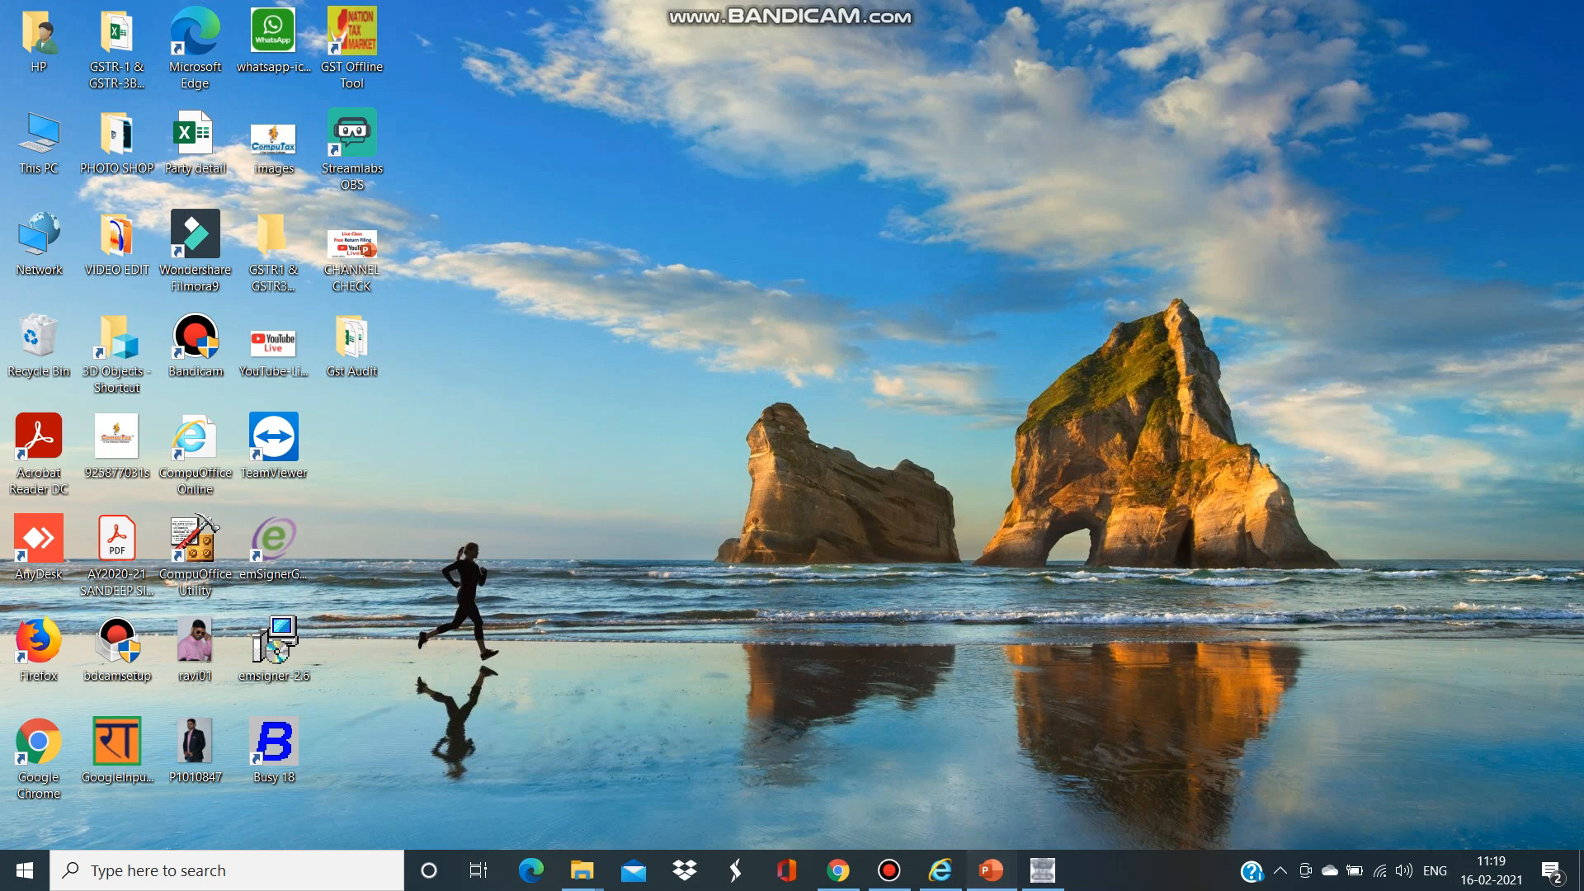
- Bring the PowerPoint window with the GSTR-3B January 2020-21 title slide to the front from the taskbar
left_click(991, 870)
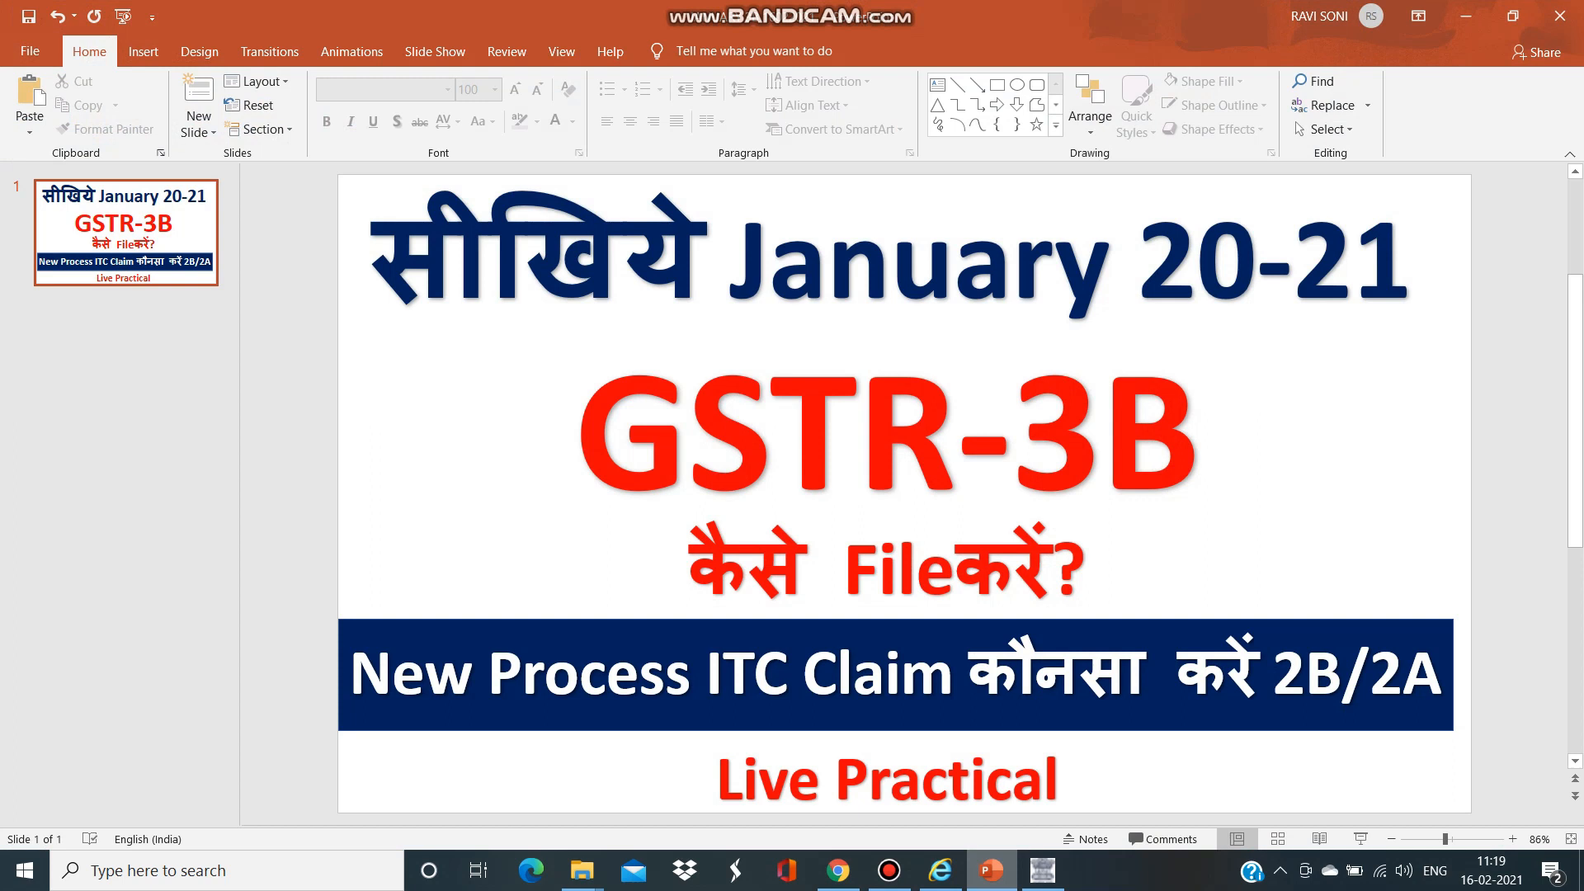
- Log in to the GST Portal by entering the captcha and submitting
left_click(1043, 871)
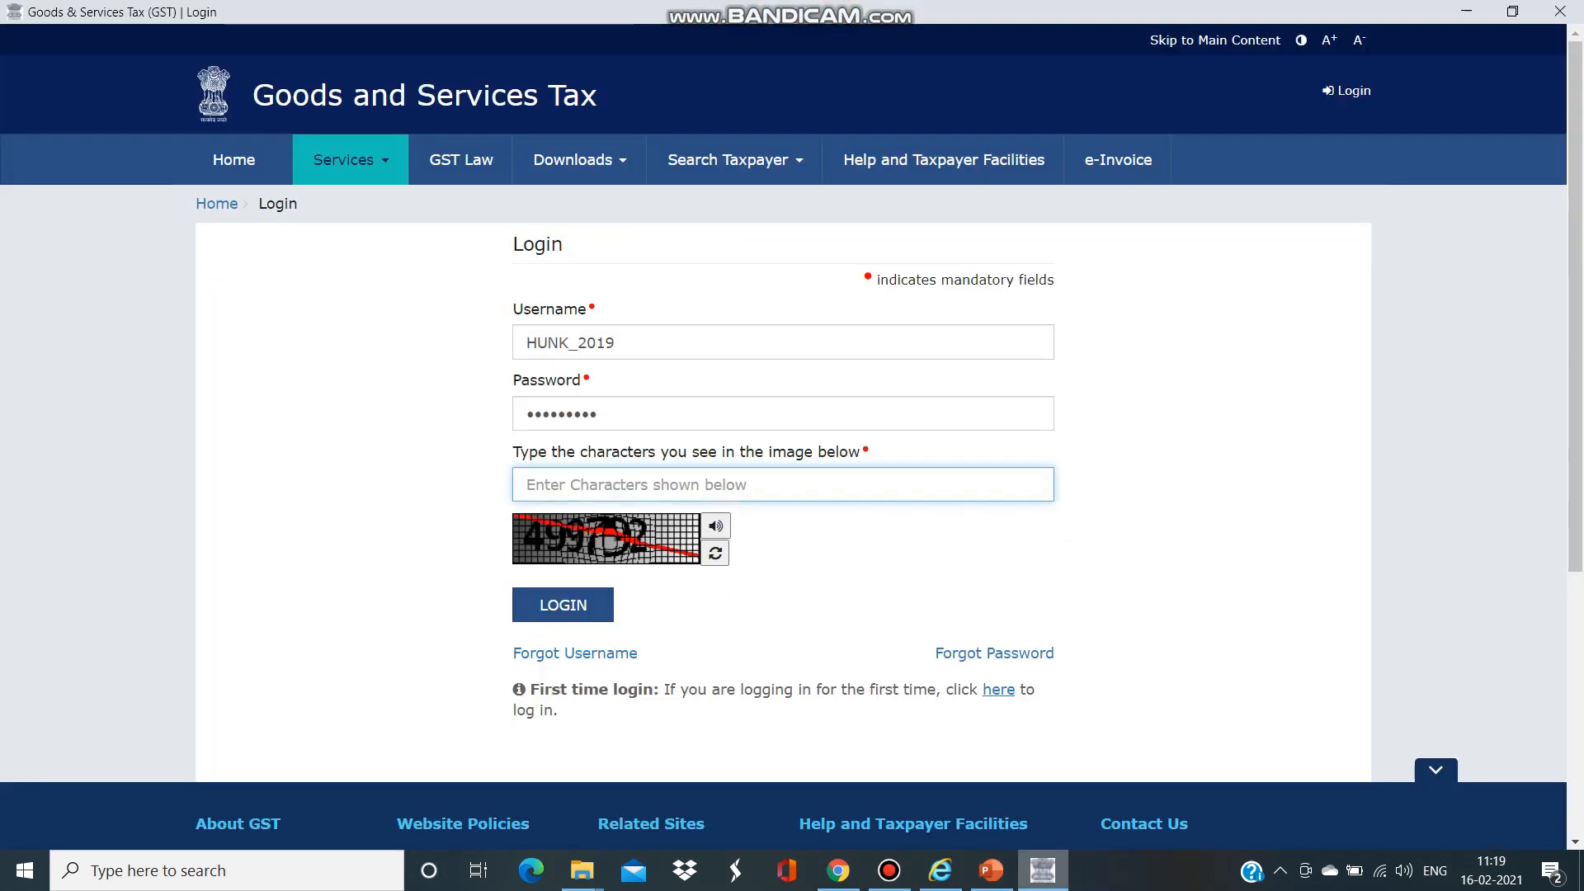
type("499792")
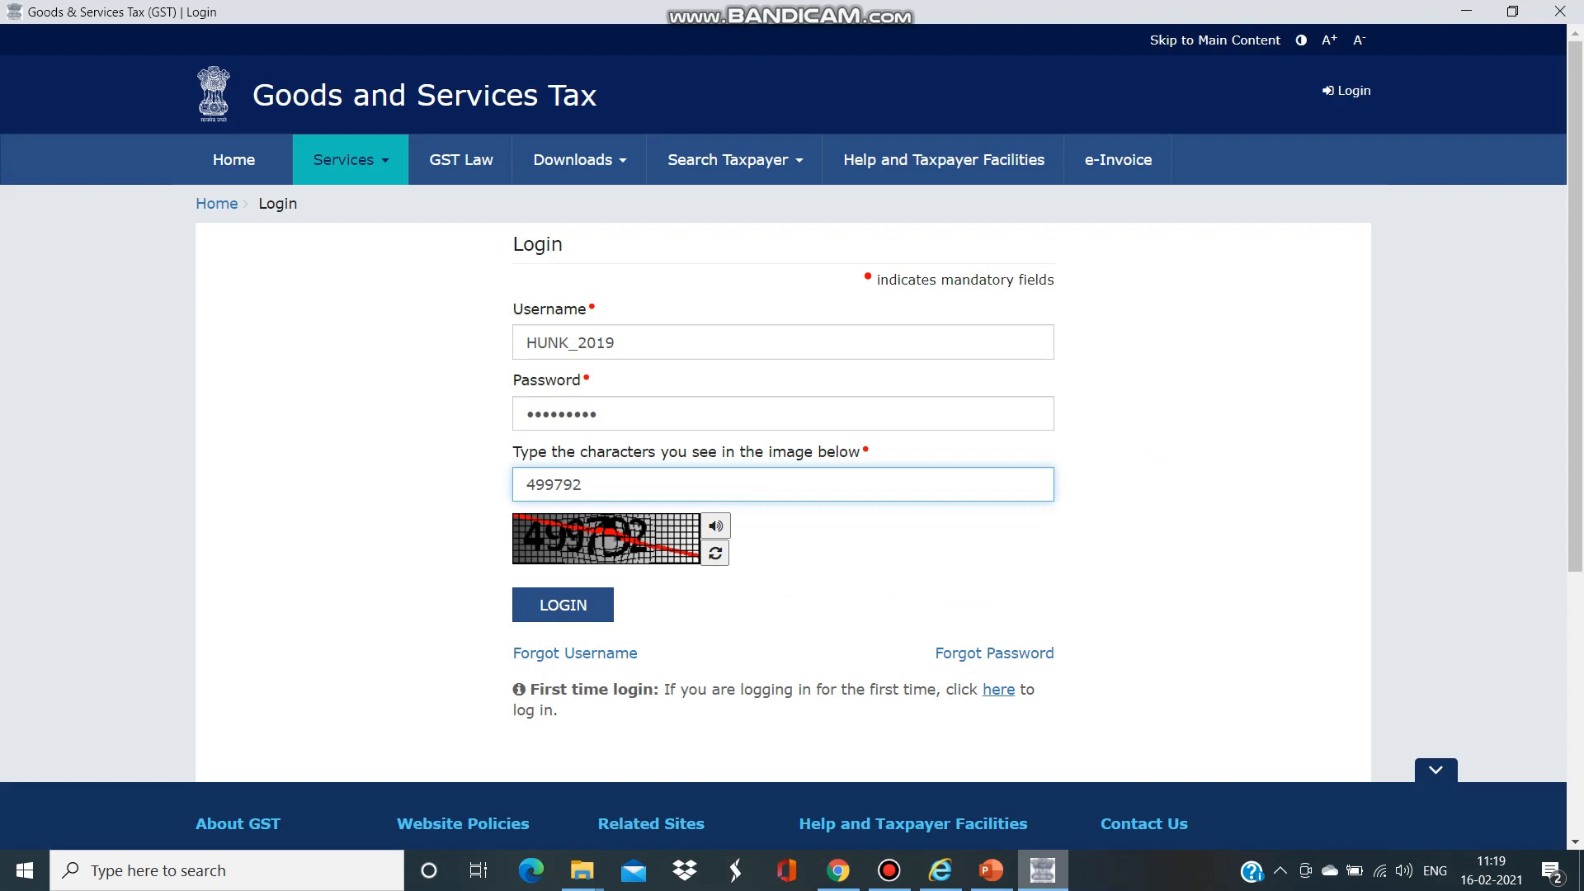
key("Return")
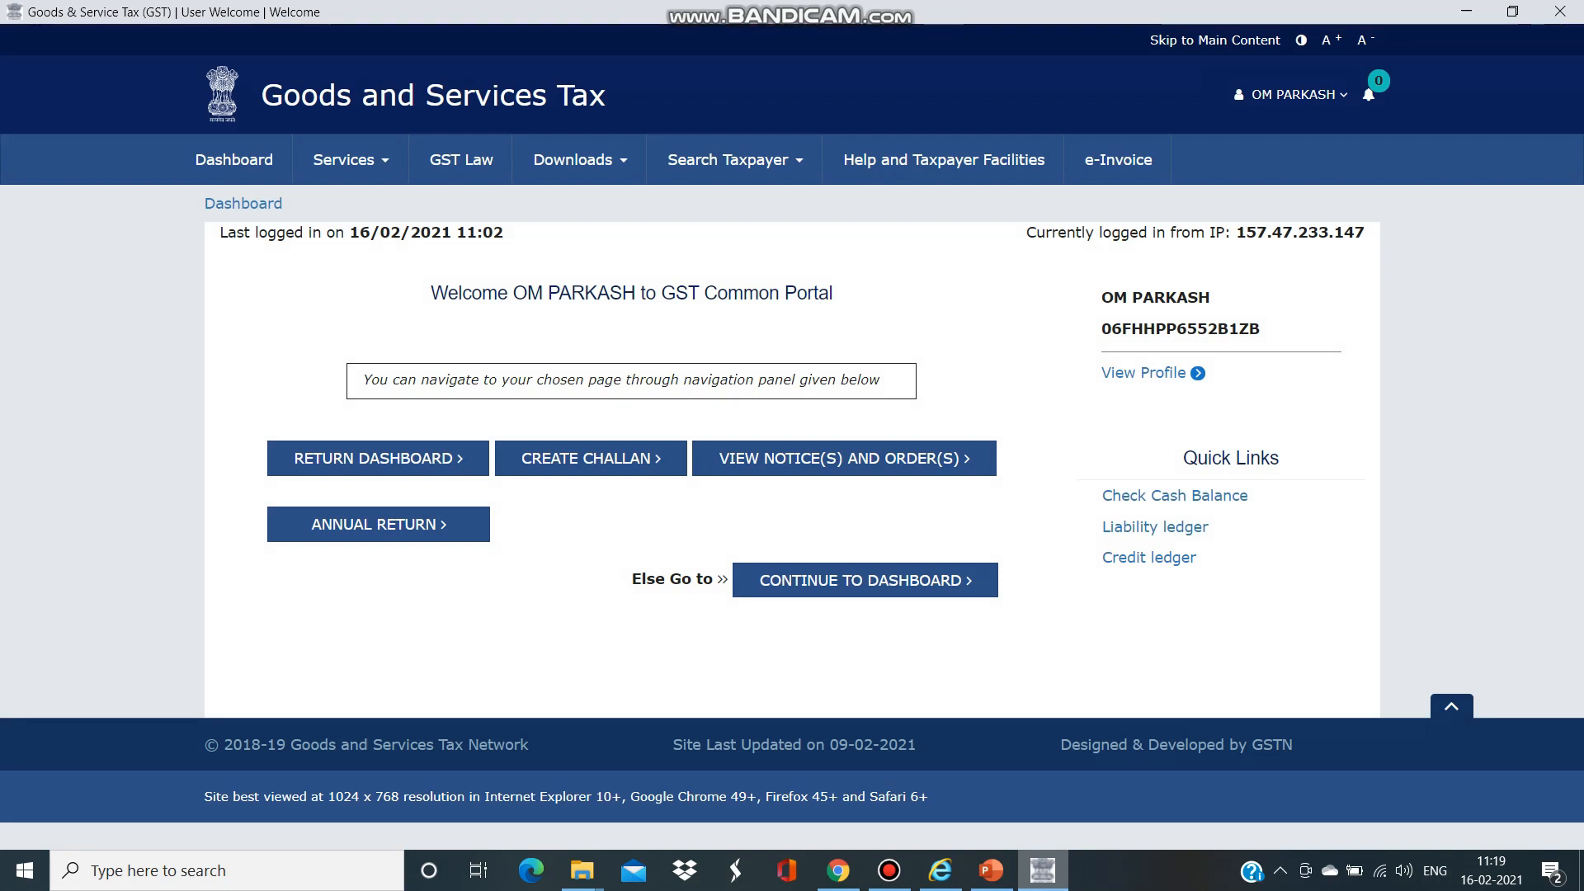
- Open the GSTR-2A auto-drafted details for the January 2020-21 return period
left_click(378, 459)
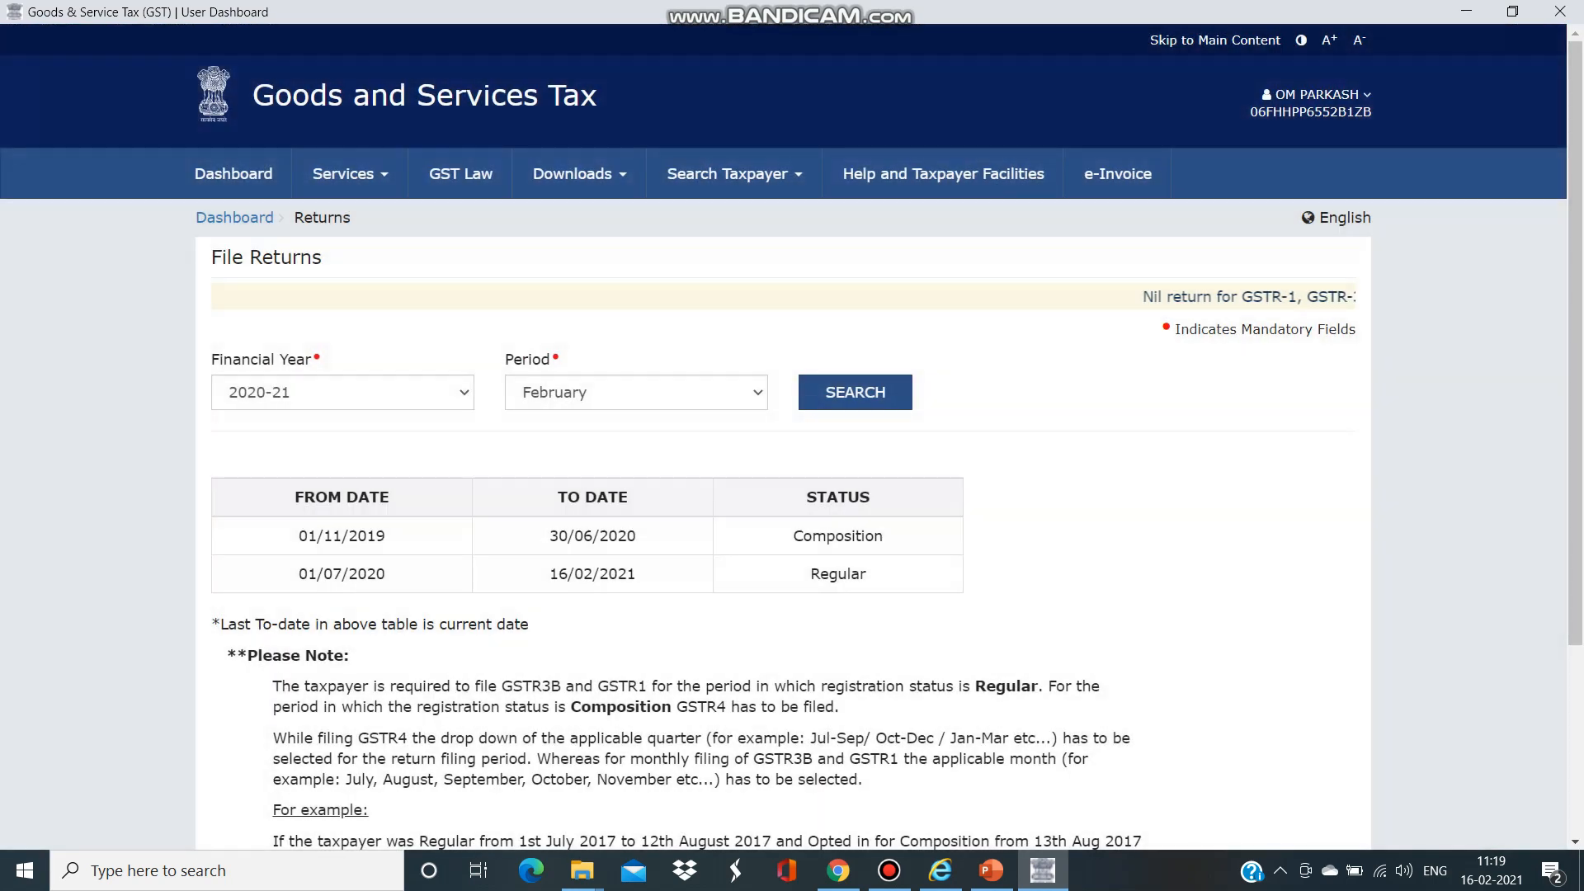
left_click(637, 393)
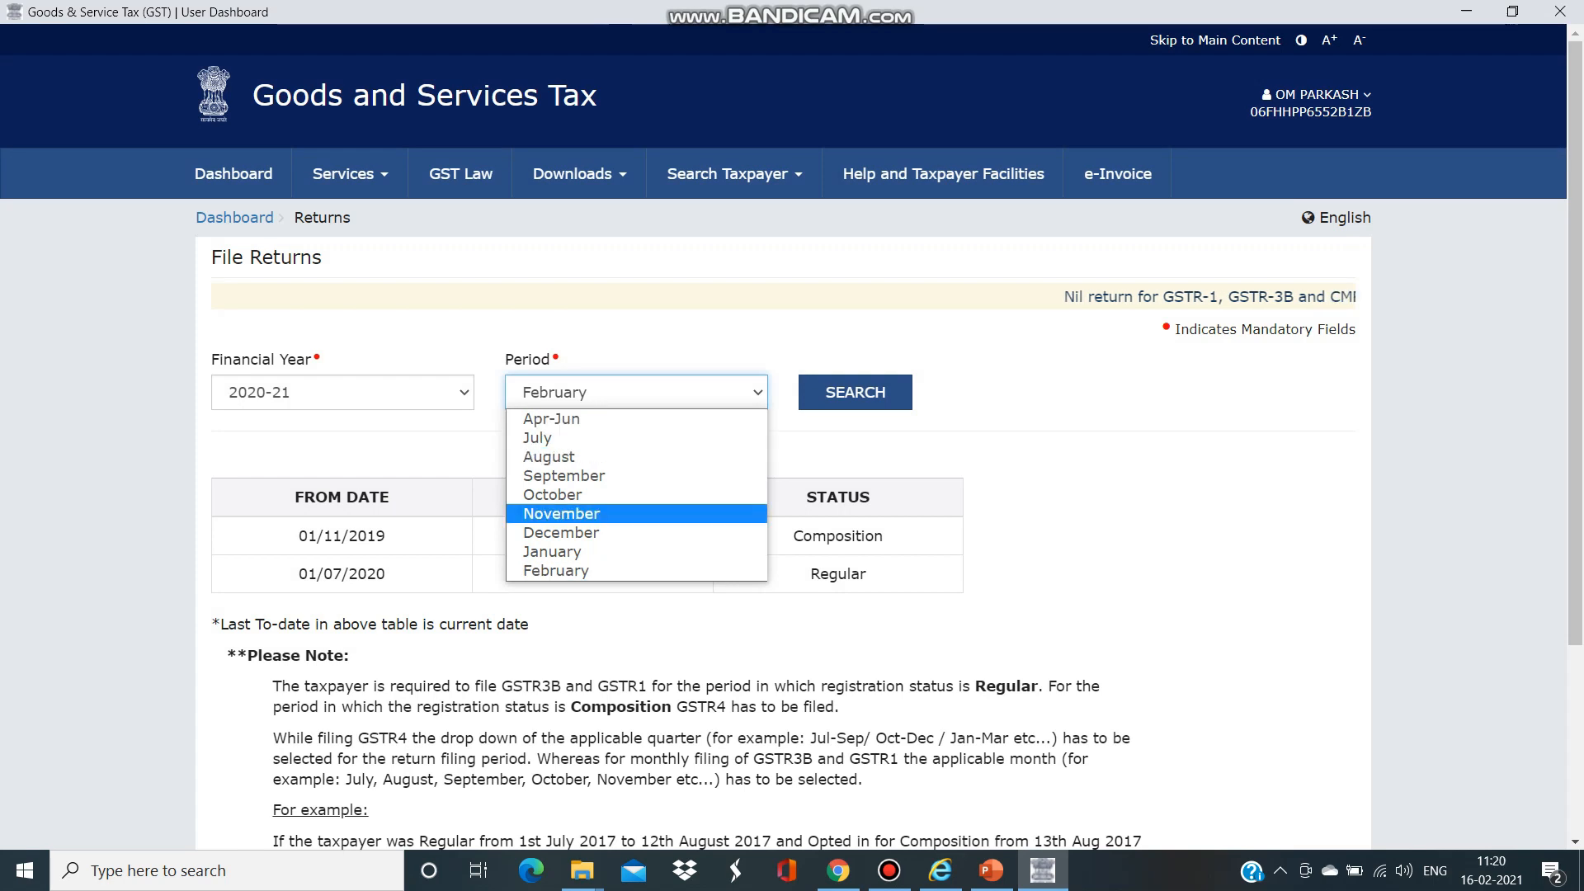
left_click(552, 551)
left_click(855, 392)
scroll(792, 436, "down", 4)
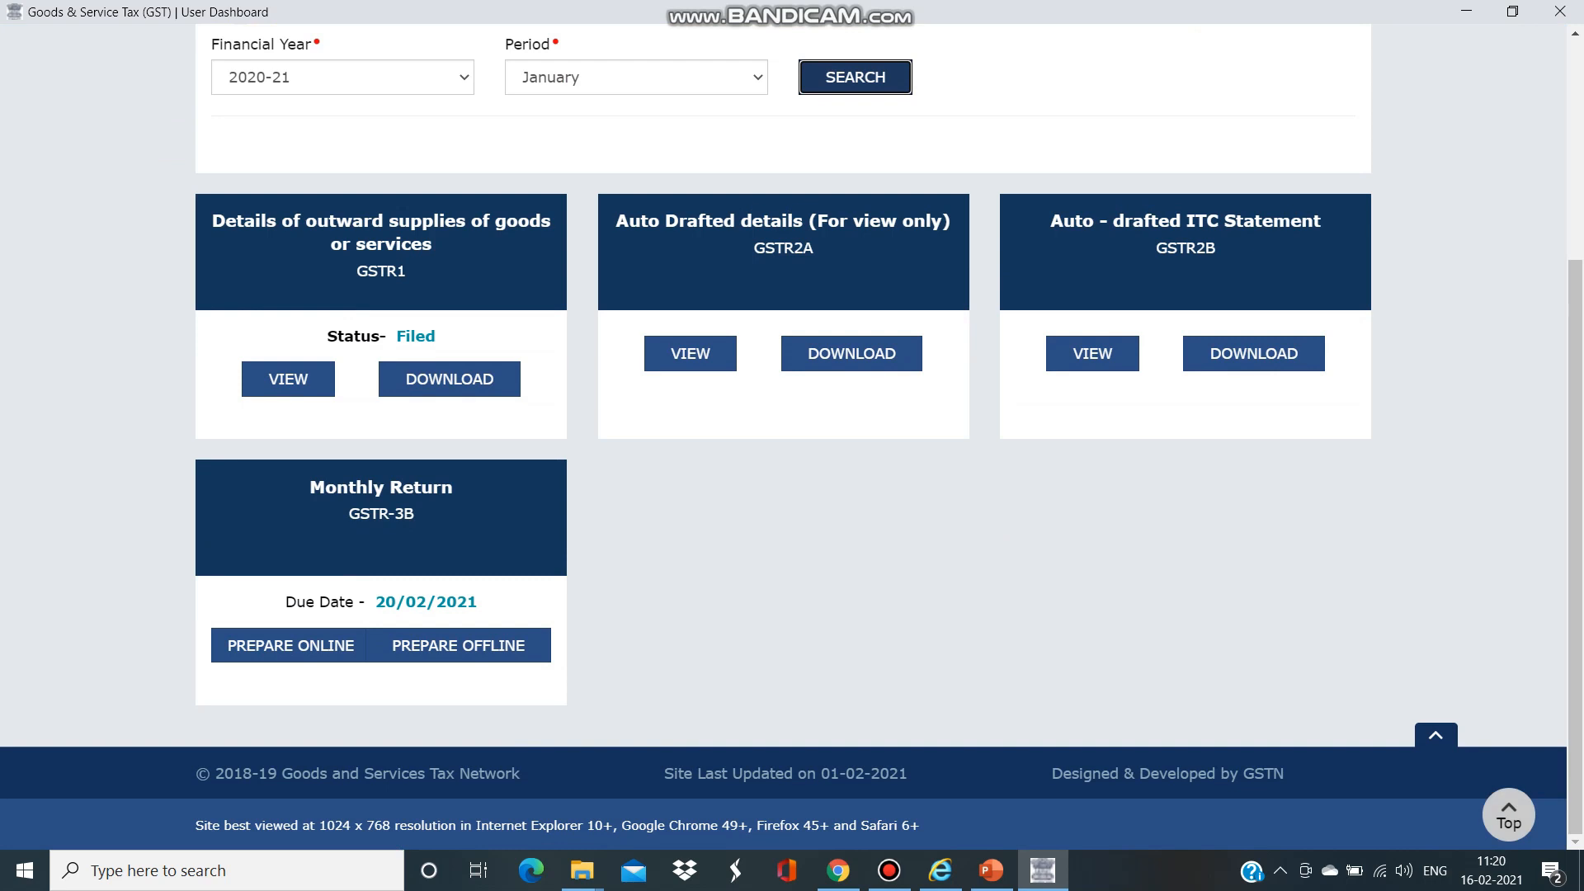
left_click(690, 353)
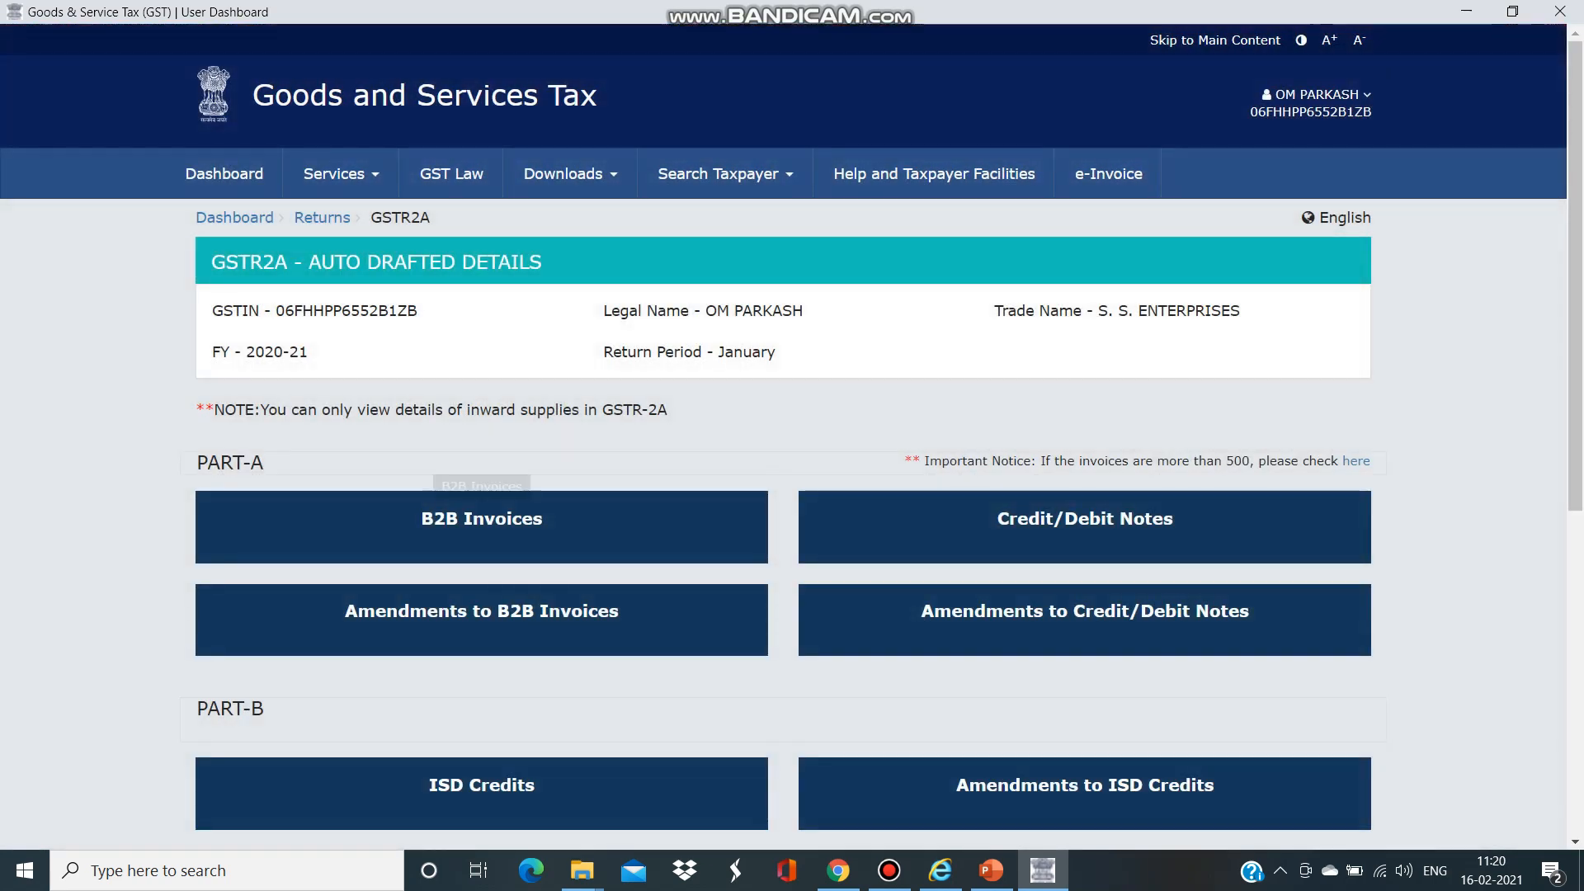
- Scroll through the GSTR-2A B2B invoice supplier table, then return to File Returns via the breadcrumb
left_click(482, 521)
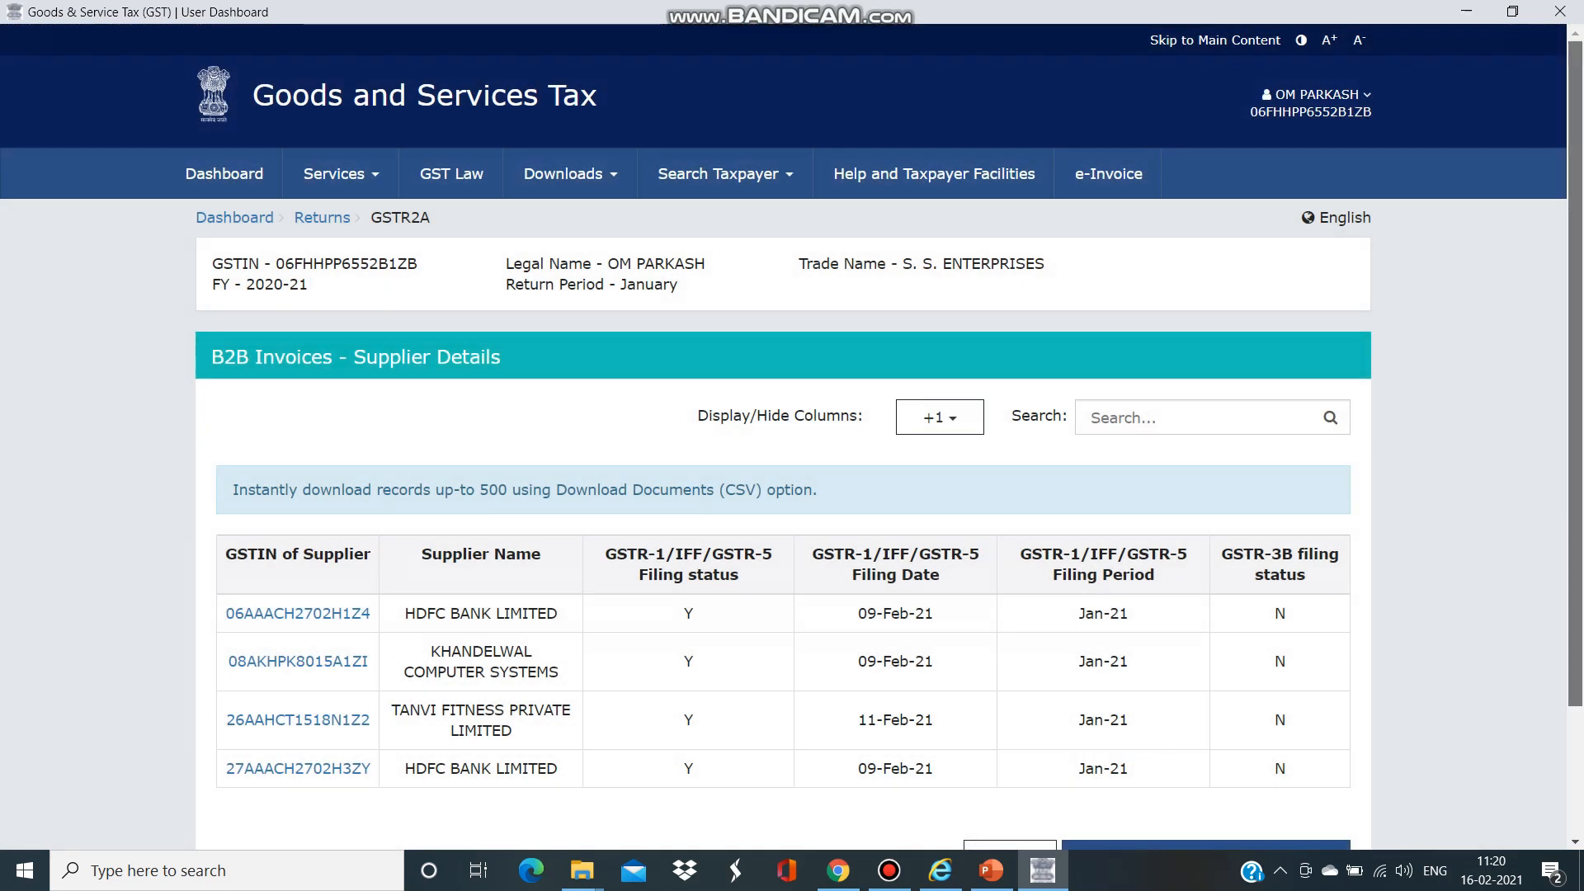
scroll(792, 445, "down", 2)
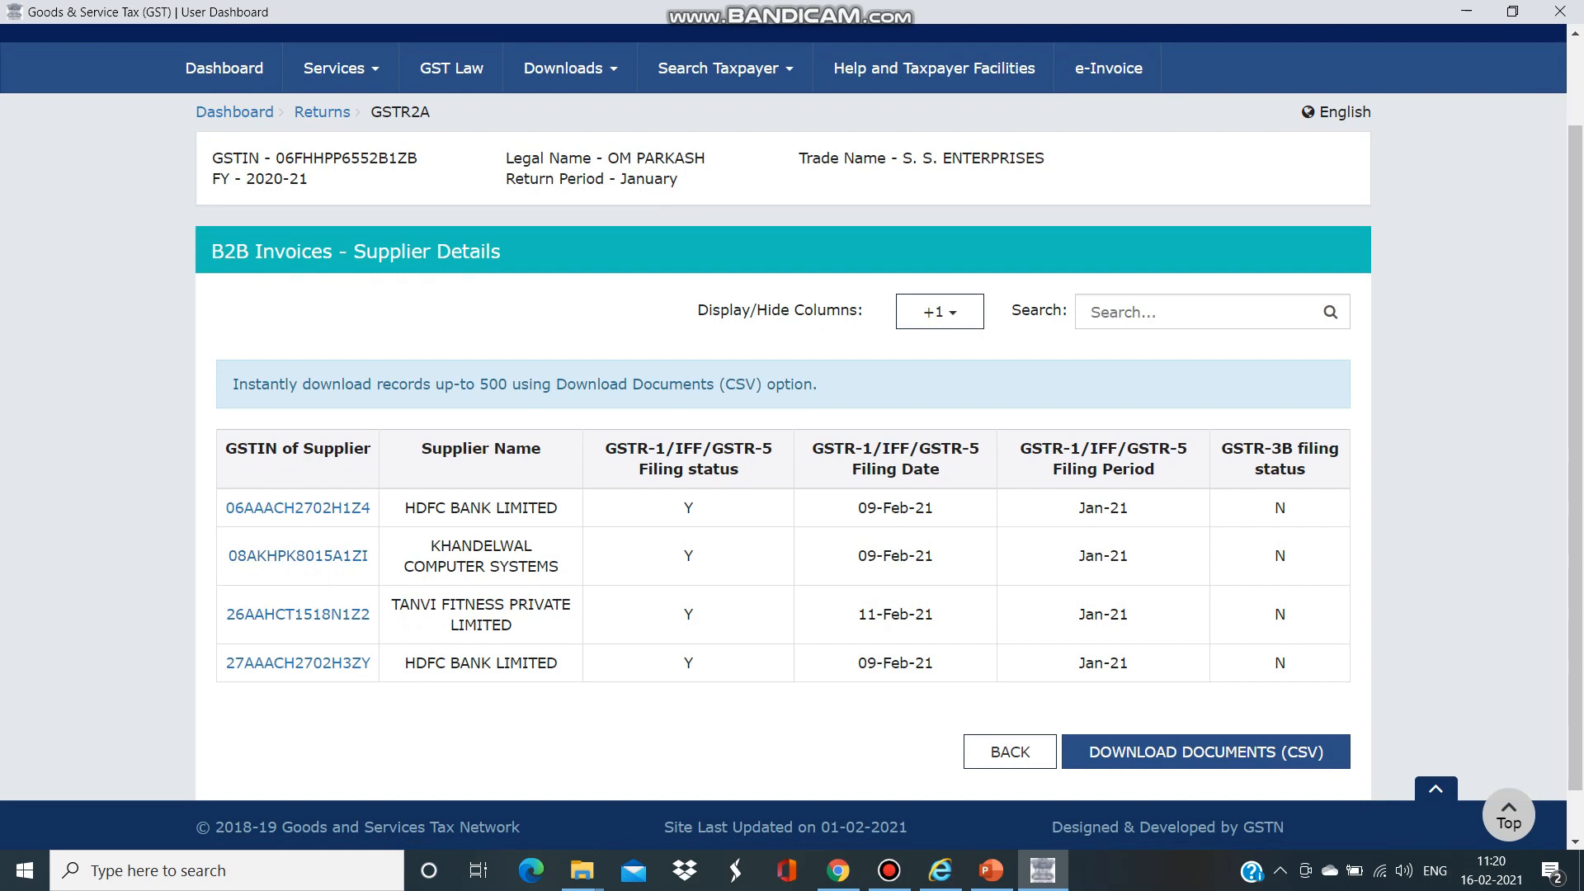
left_click(323, 113)
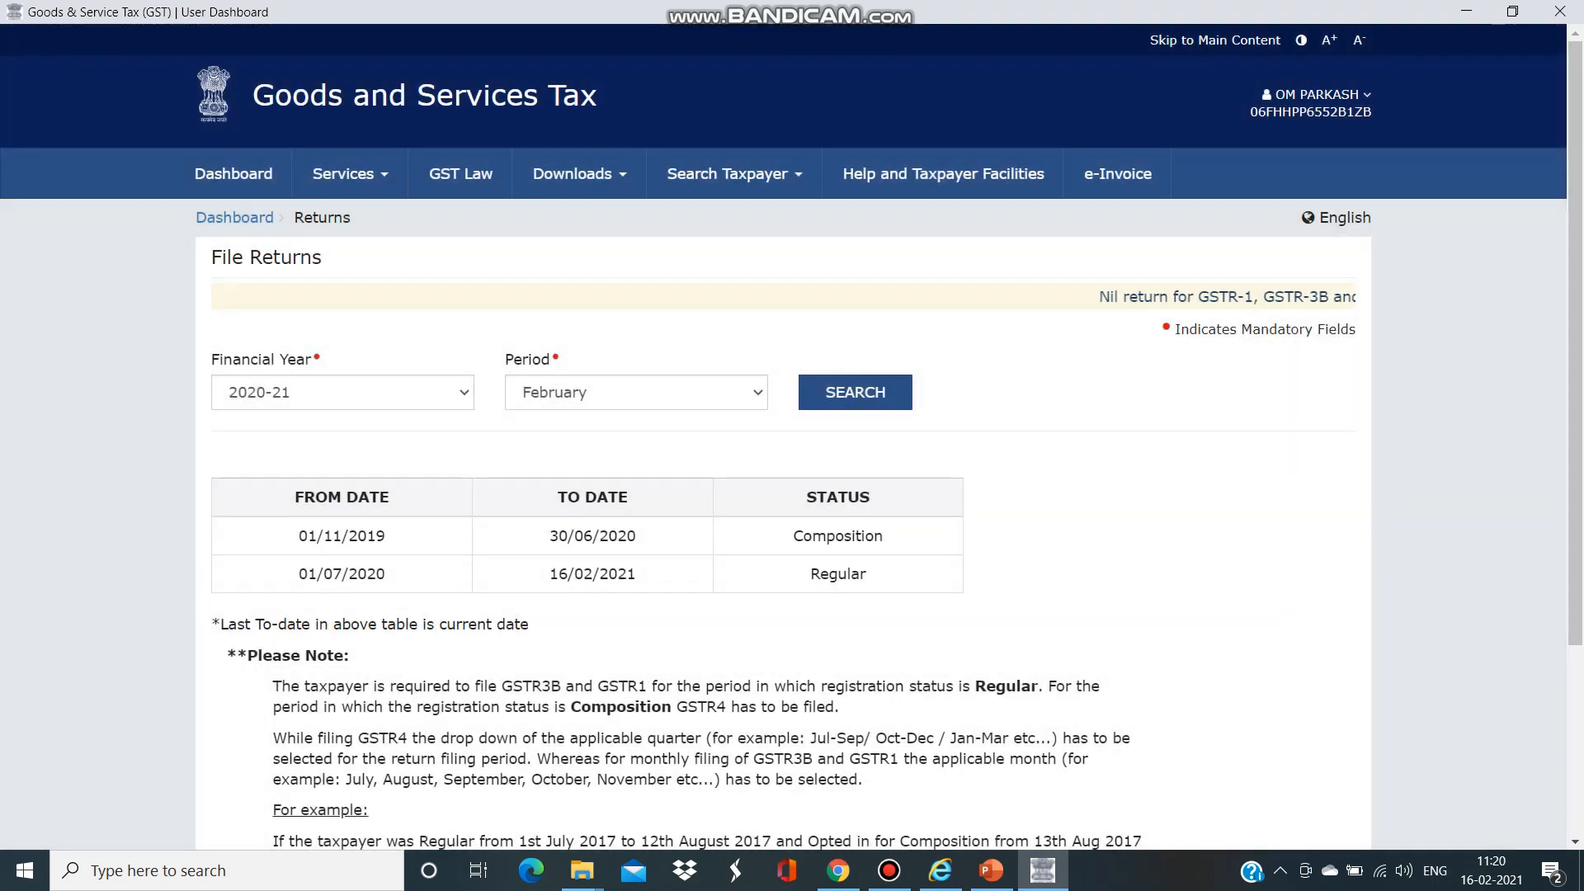
- Open the GSTR-2B auto-drafted ITC statement for January 2020-21
left_click(636, 392)
left_click(636, 552)
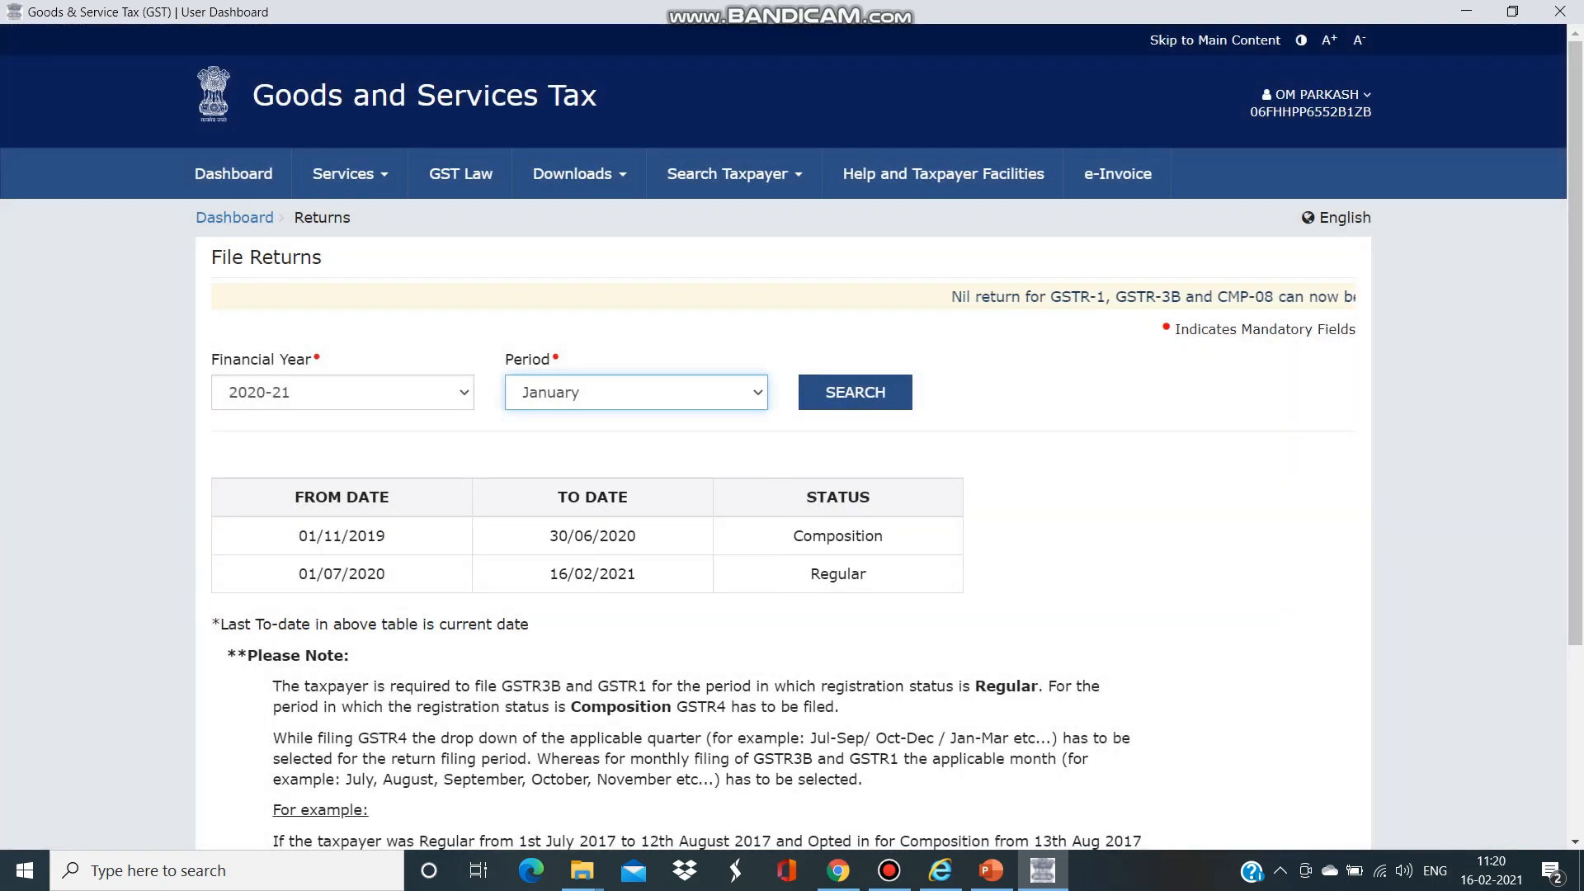
left_click(856, 393)
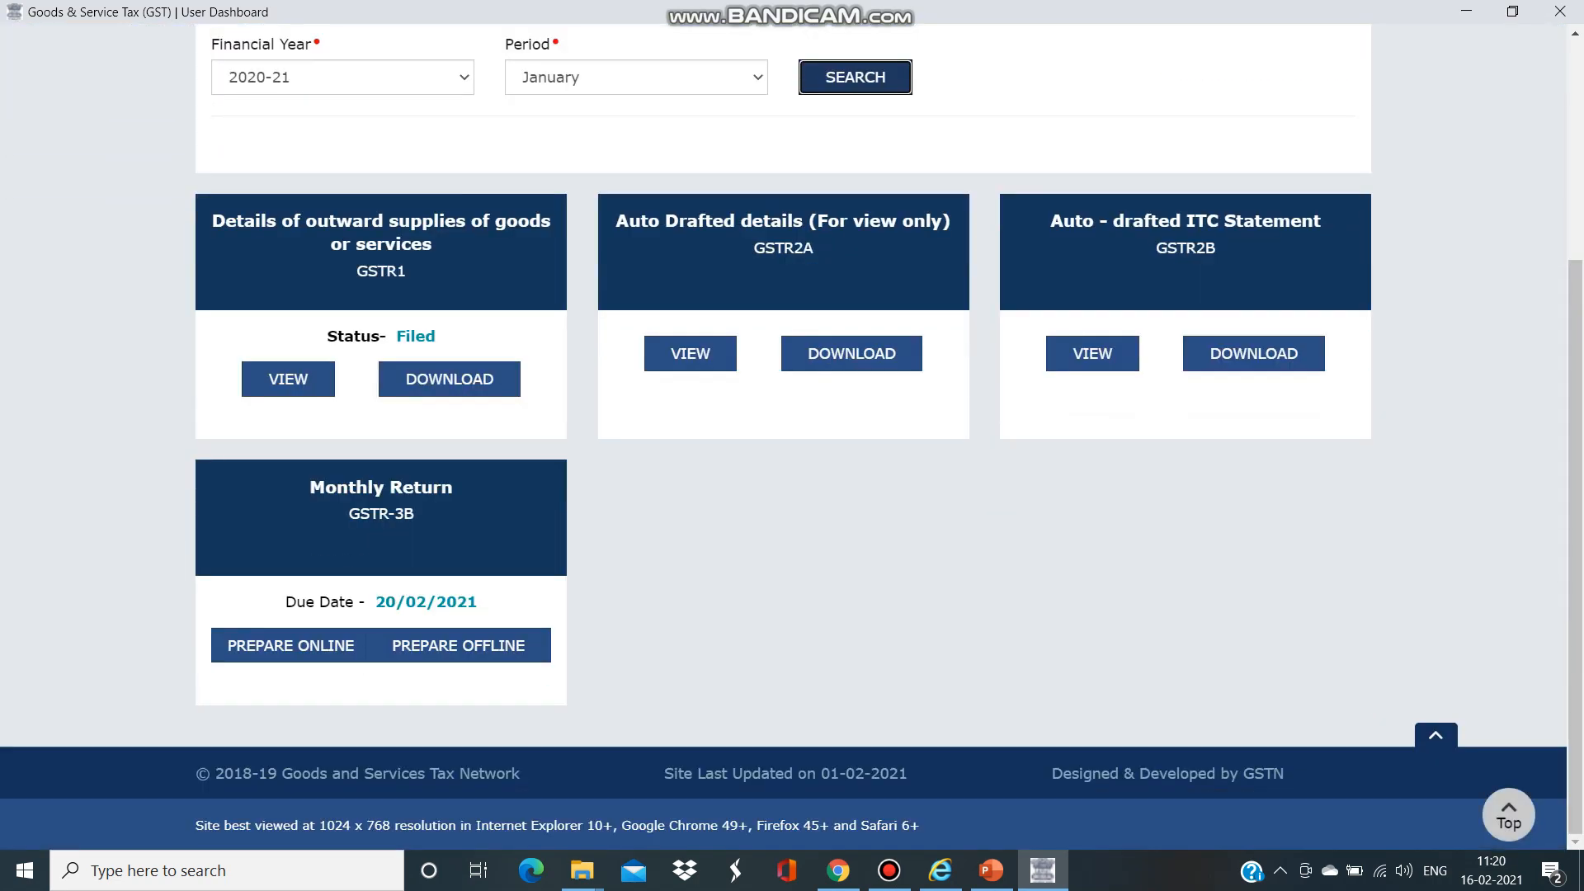
left_click(1092, 354)
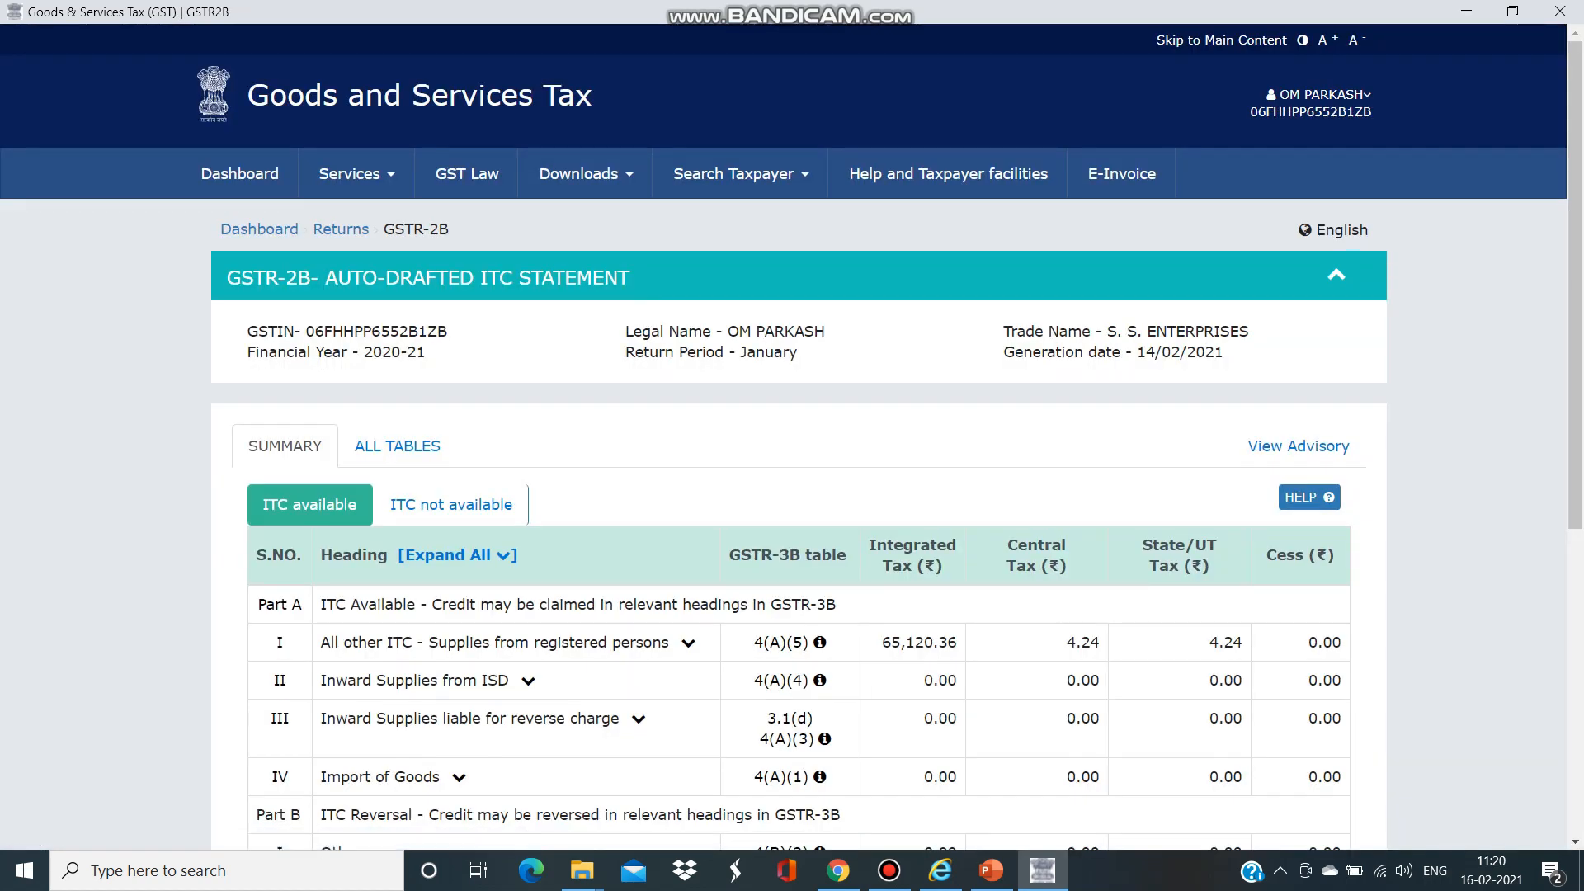
- Check the ITC not available figures, then show the detailed GSTR-2B B2B tables
scroll(792, 437, "down", 2)
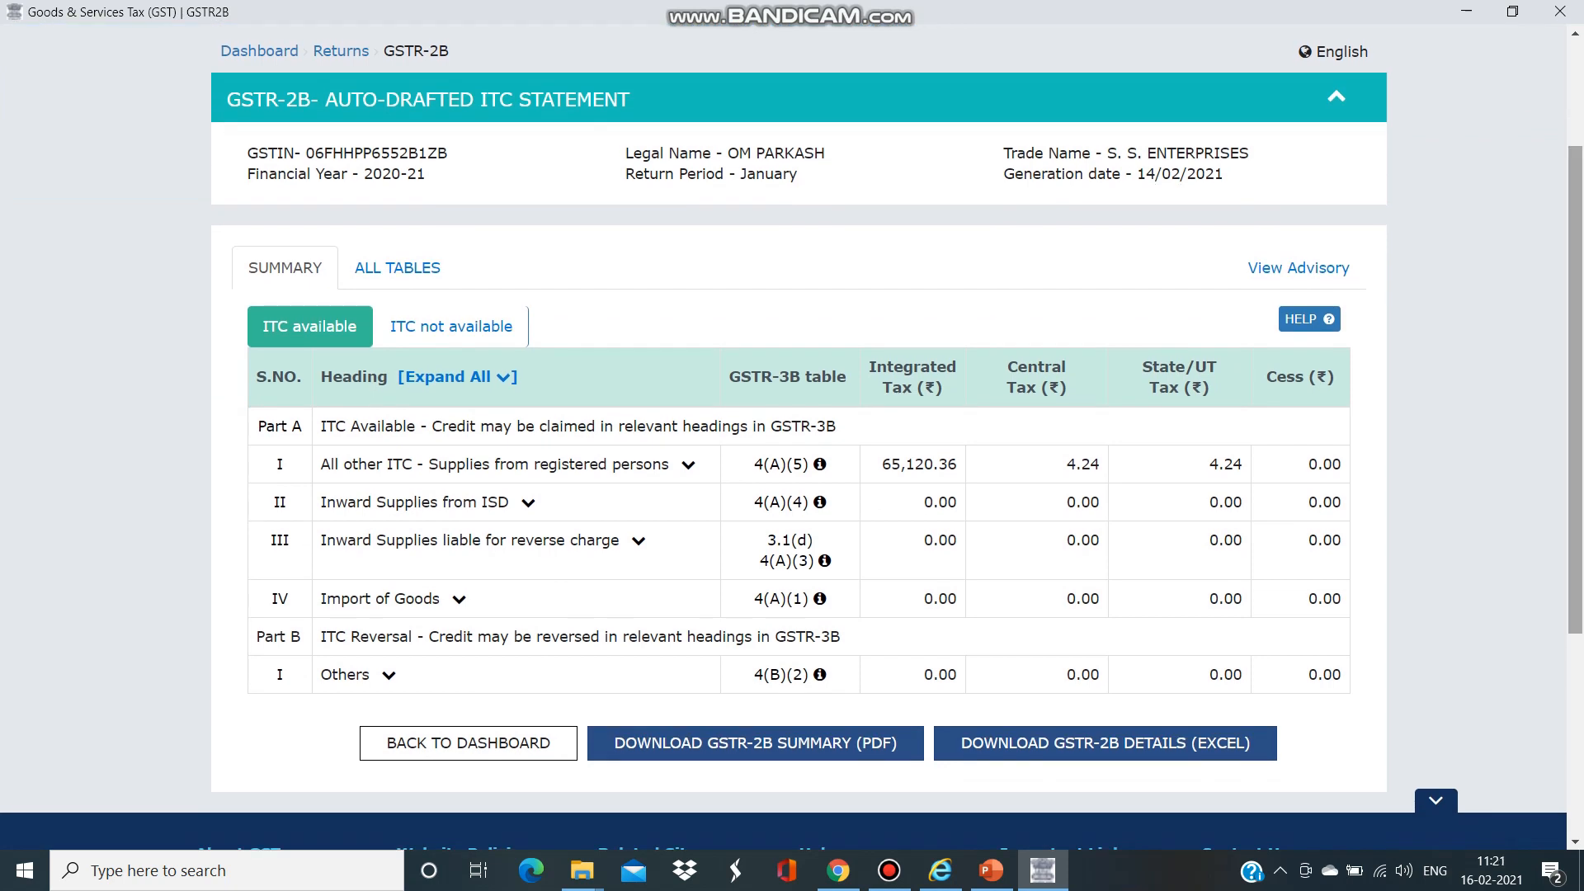
left_click(451, 326)
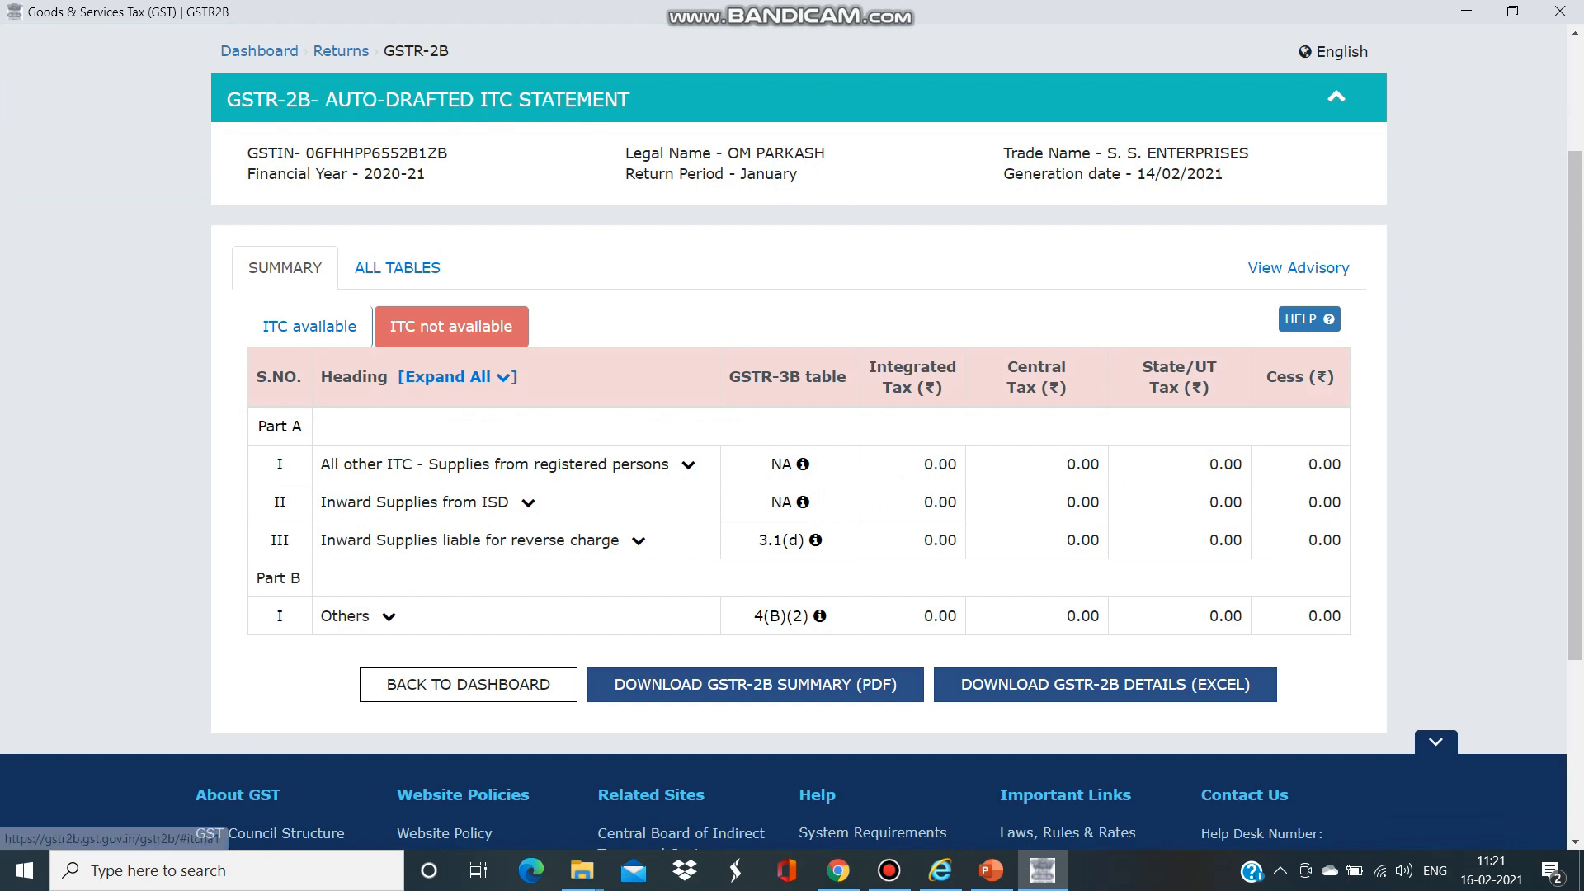
left_click(397, 267)
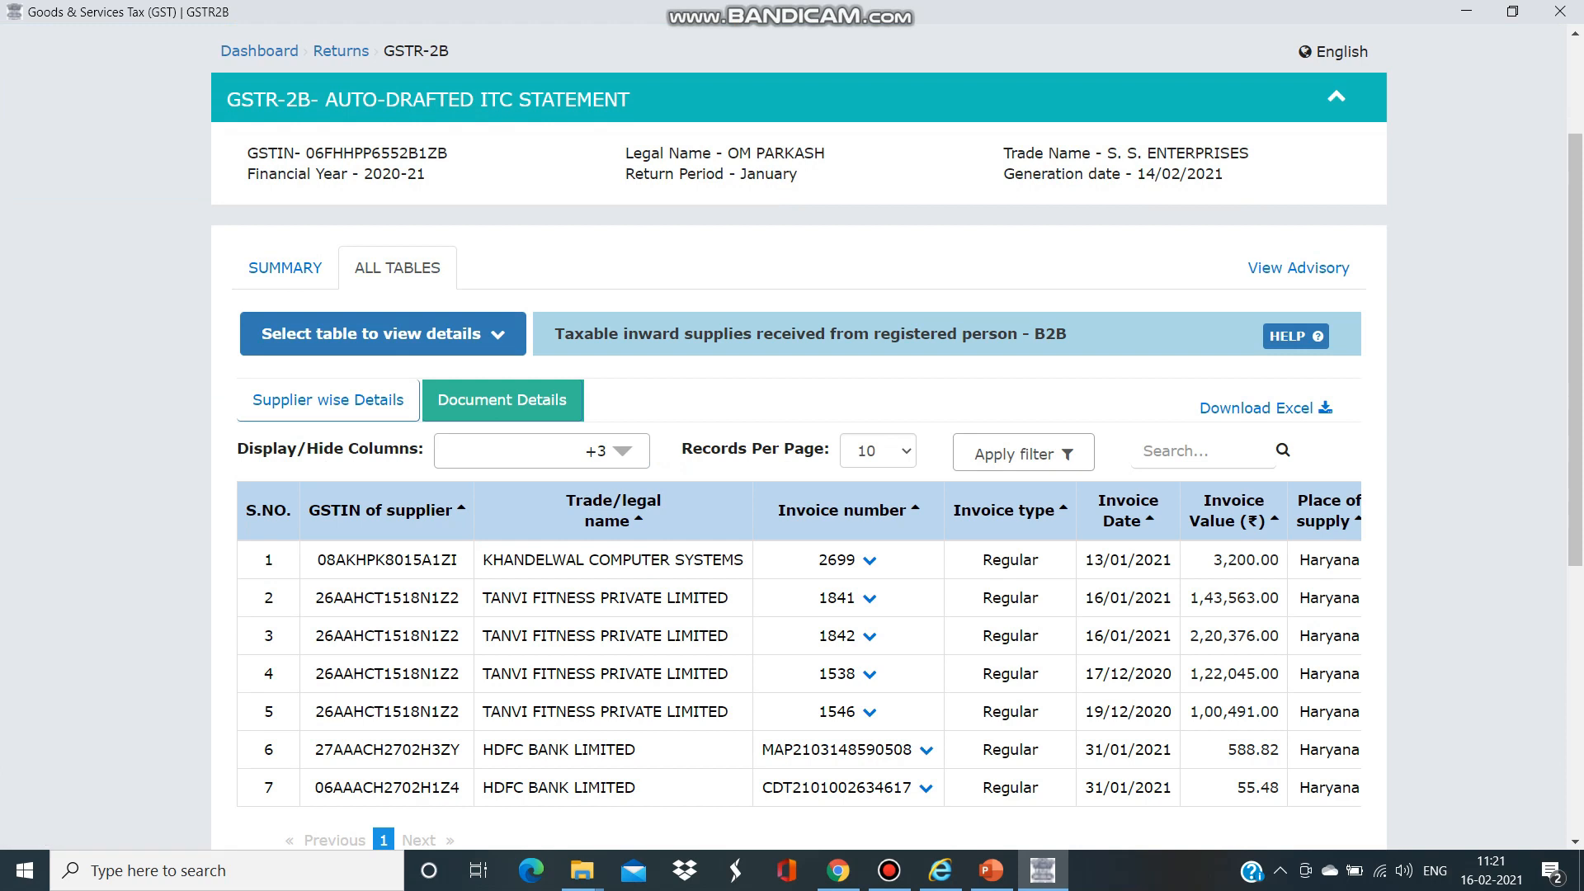
- Review supplier-wise B2B totals, highlighting the Dec'20 supplier row, then return to the GSTR-2B summary
left_click(329, 399)
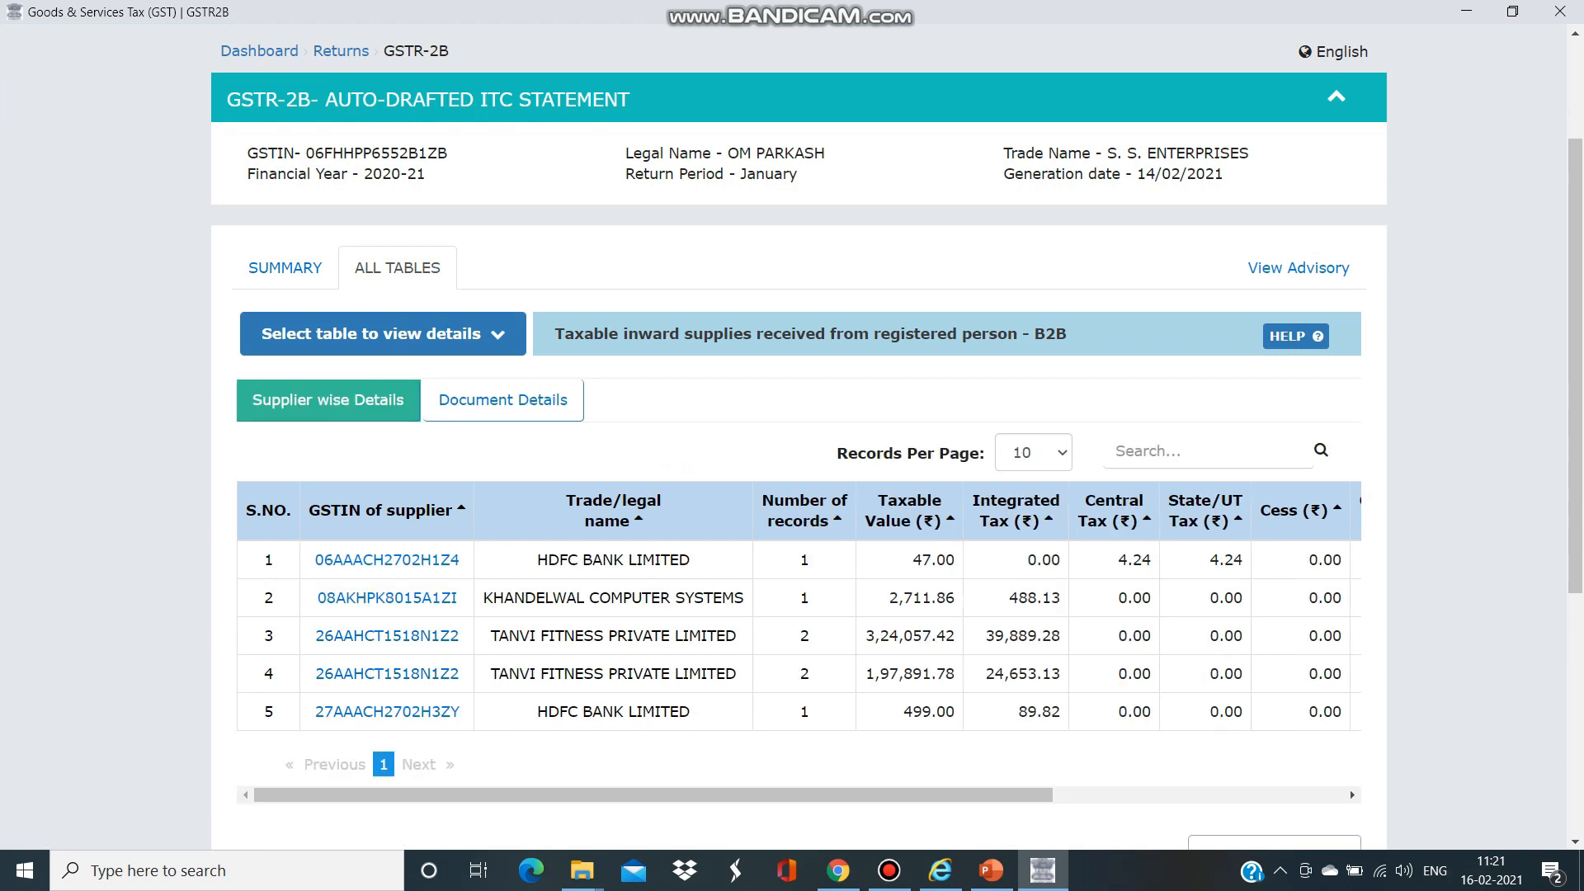
left_click(1351, 795)
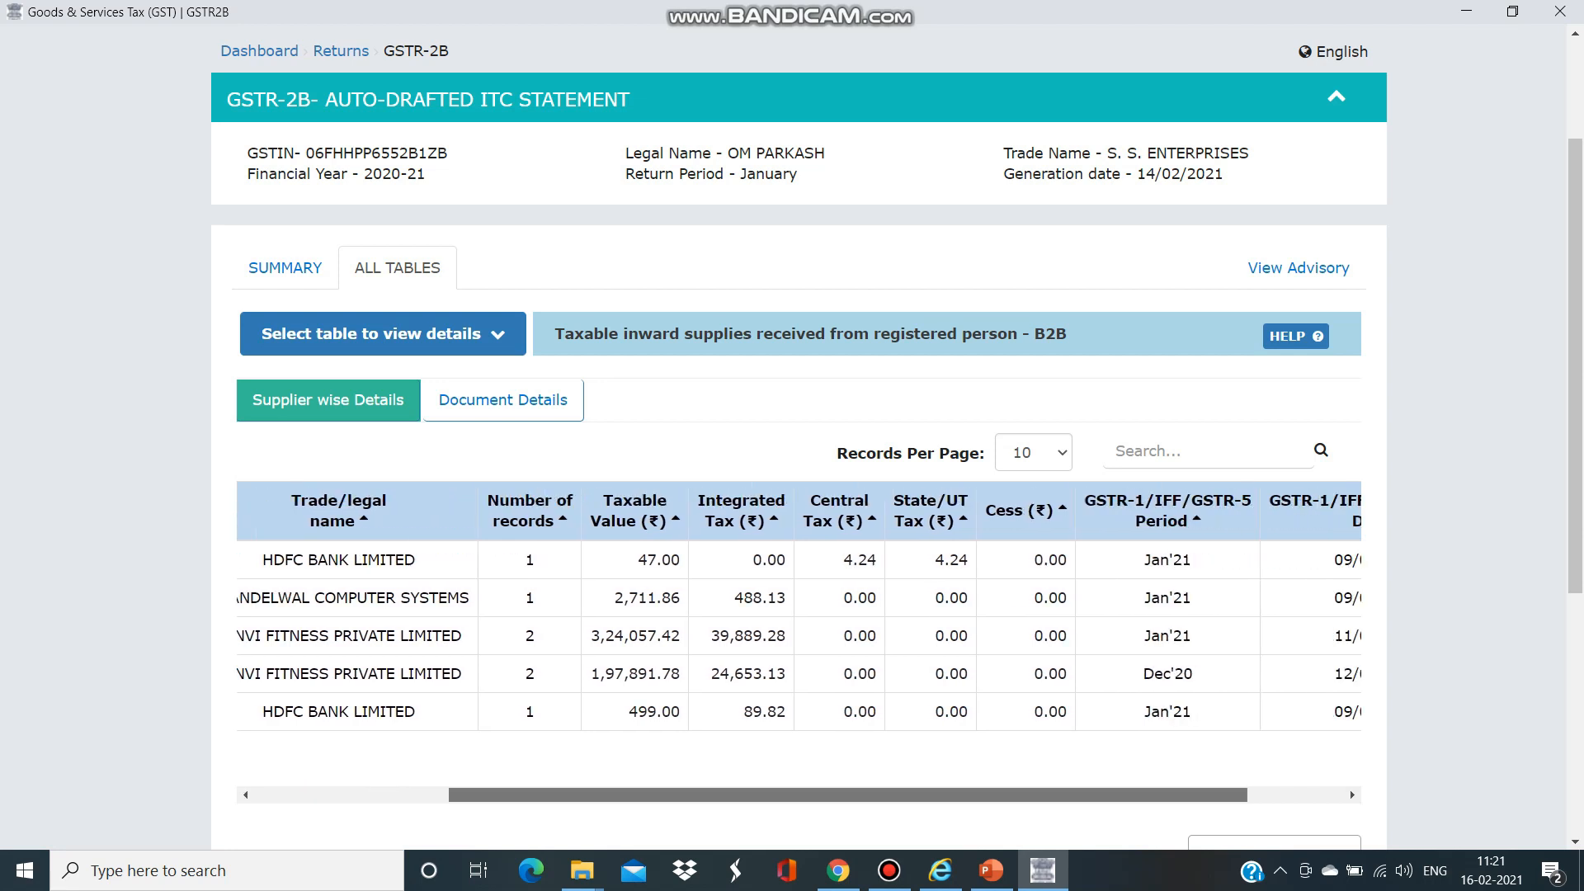
left_click_drag(848, 794, 944, 794)
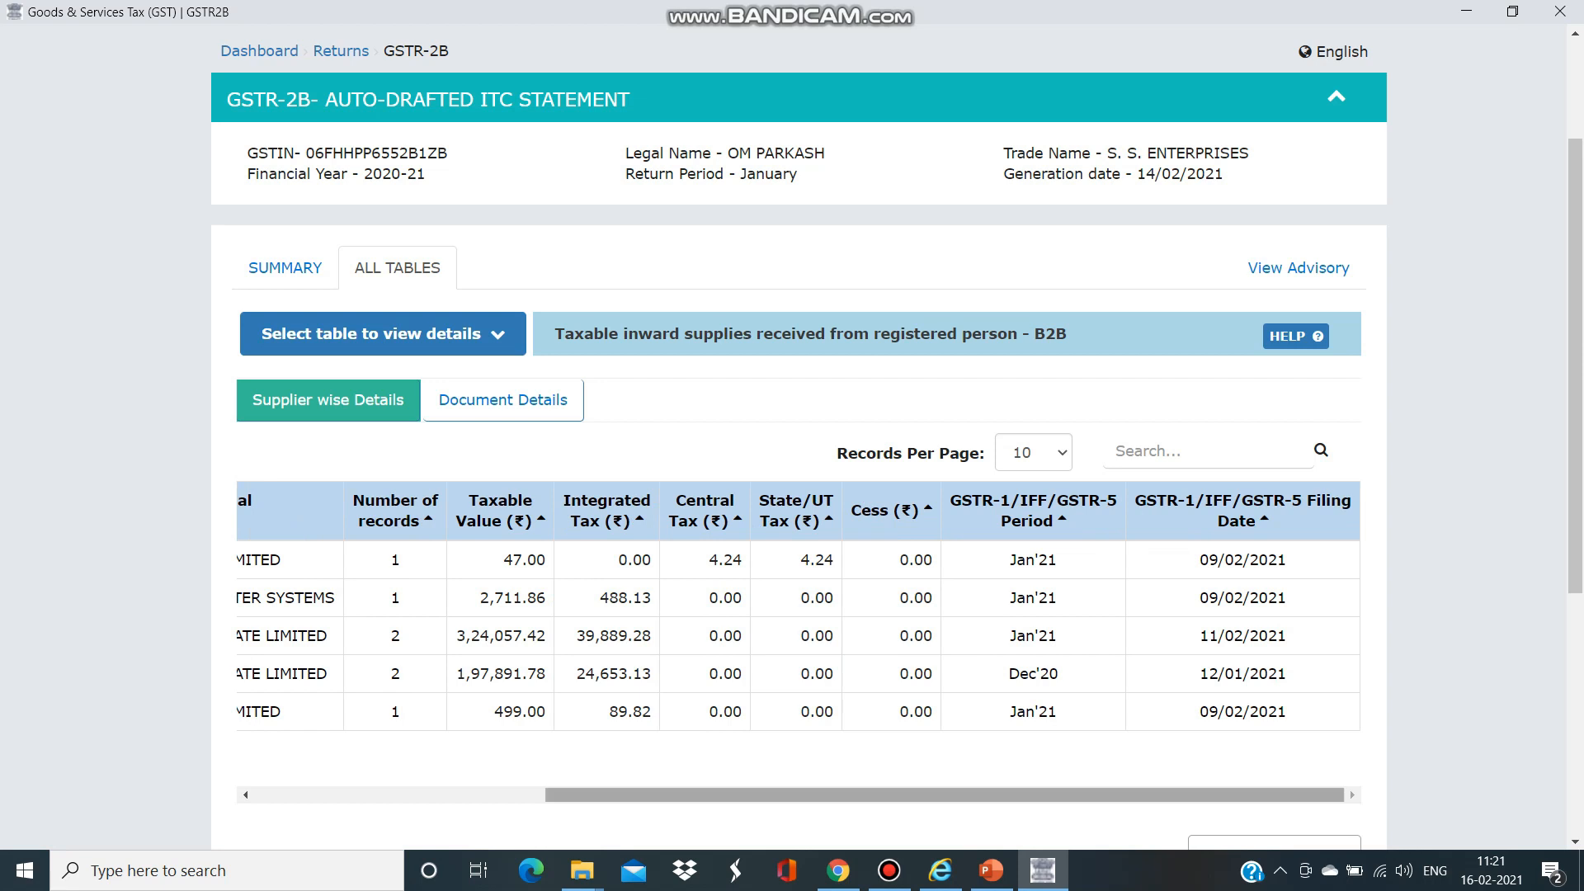
left_click_drag(944, 794, 845, 794)
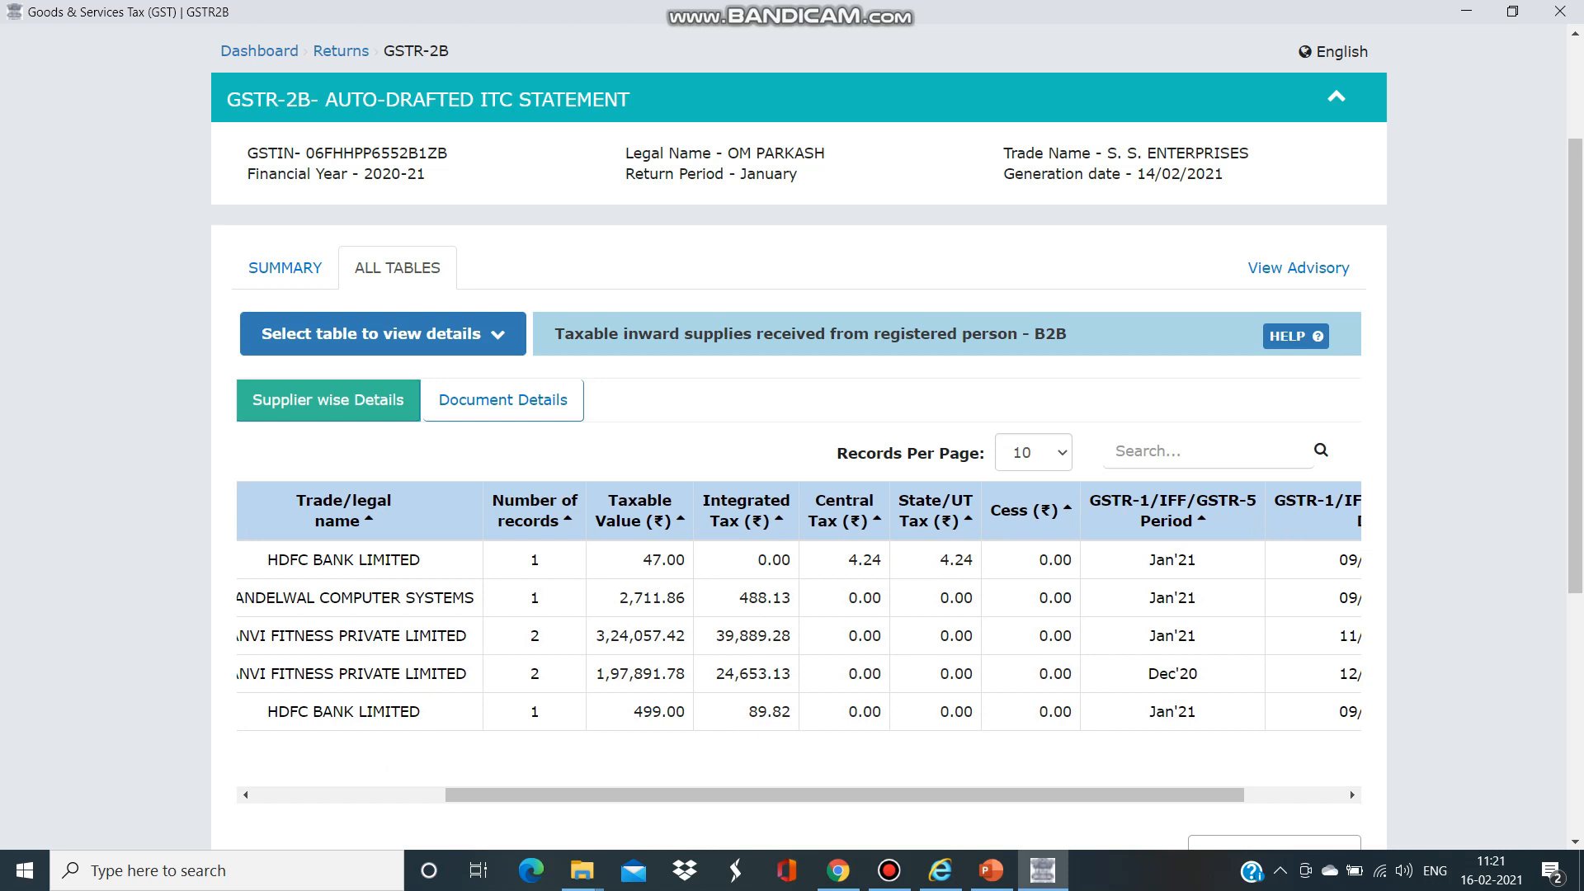
left_click_drag(1201, 673, 284, 674)
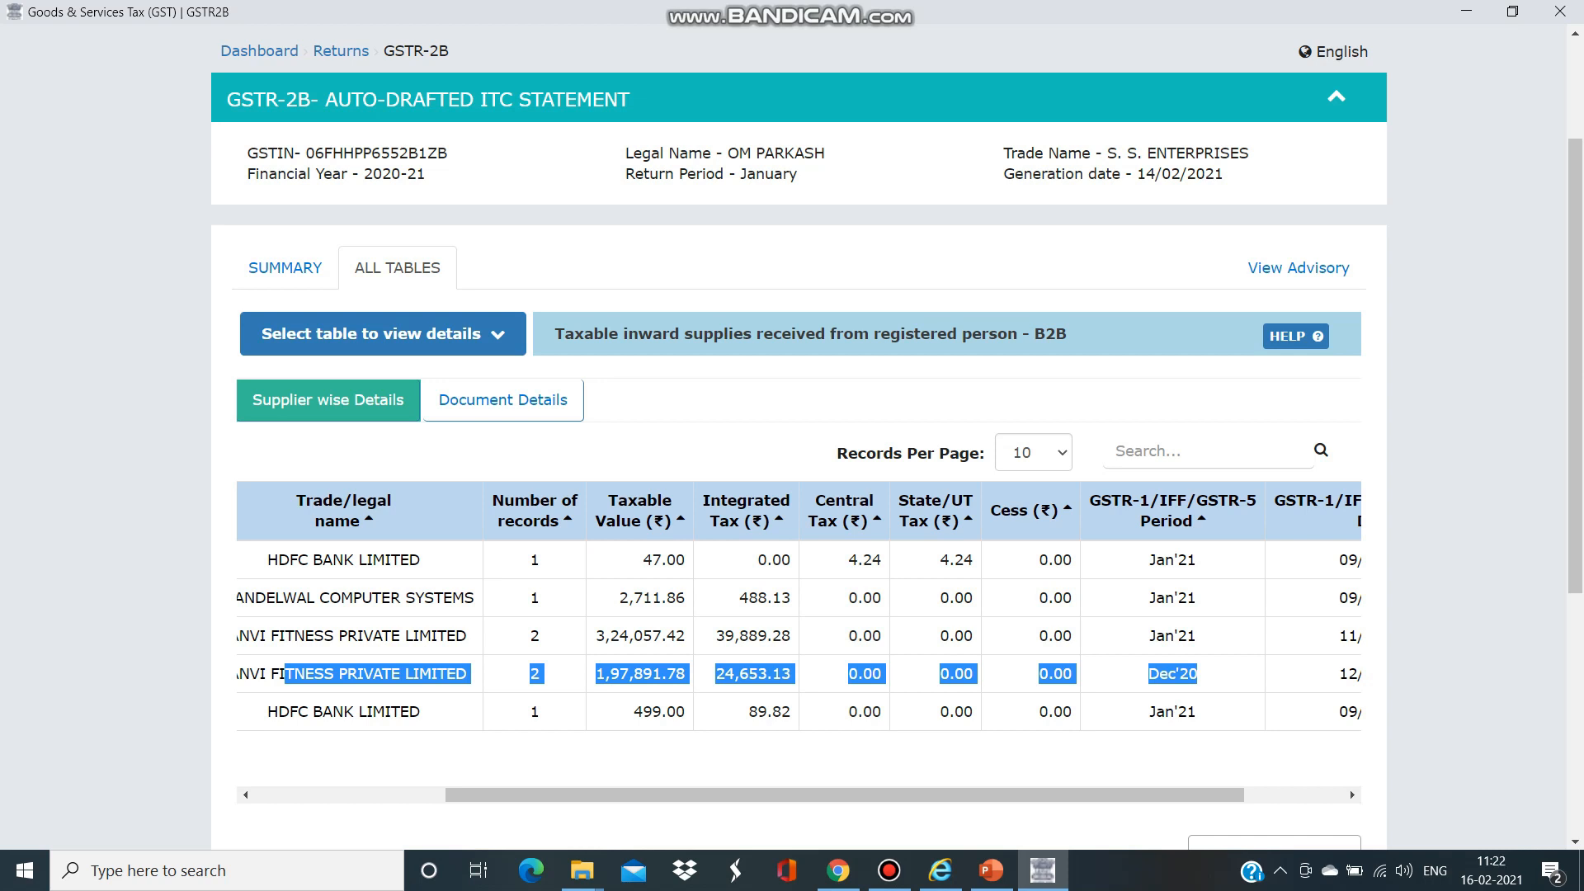
scroll(1350, 789, "left", 3)
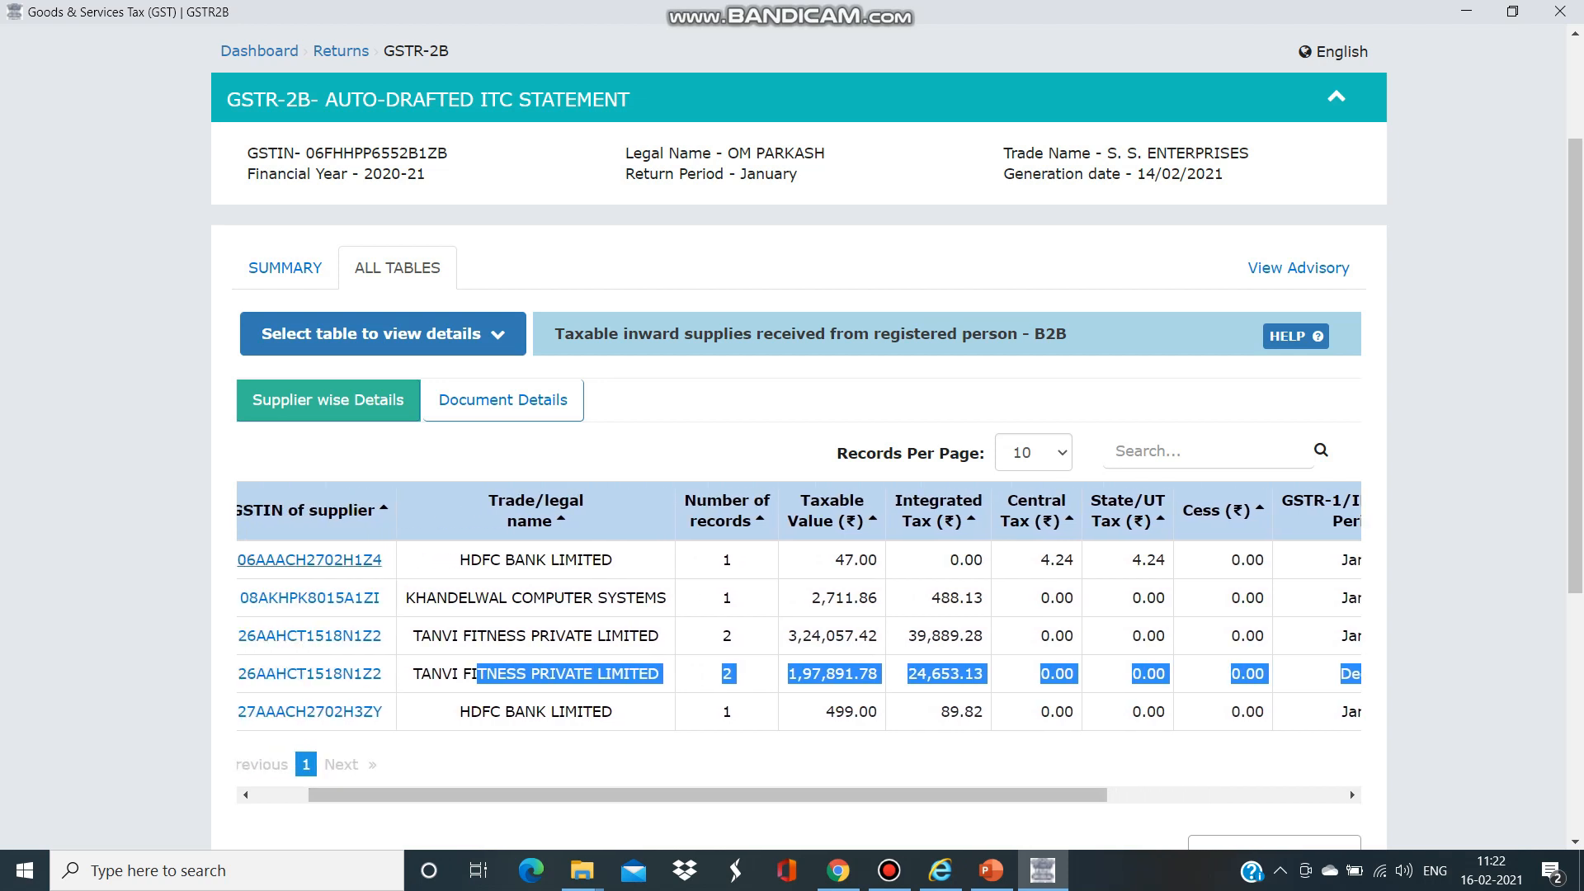
left_click(286, 269)
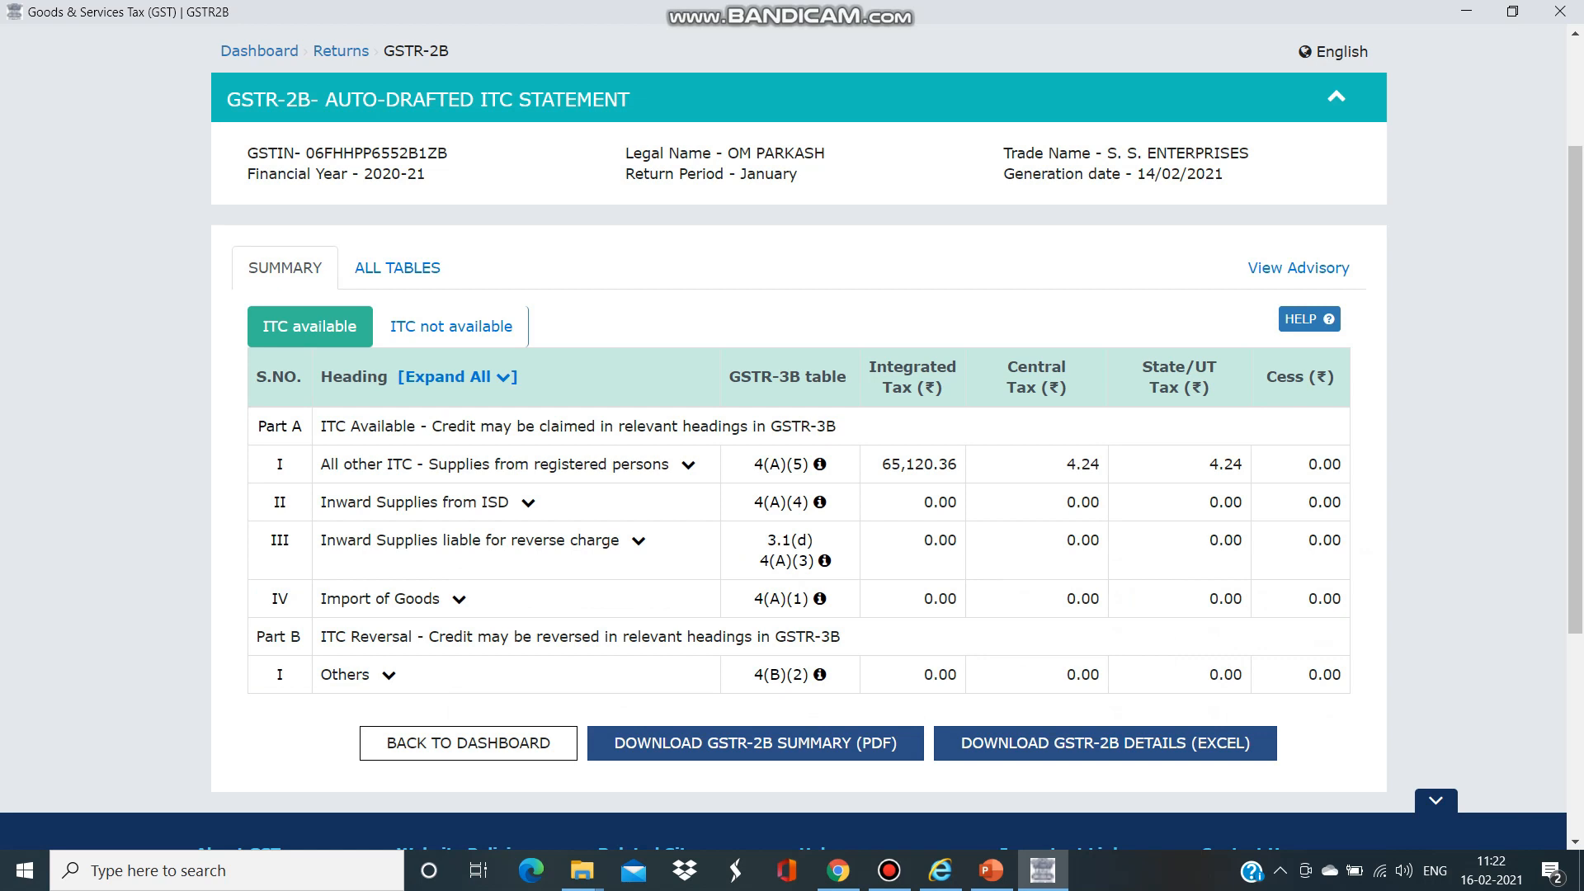
- Expand All other ITC to the B2B invoice details and highlight the two Dec'20 invoices (13,885.31 and 10,767.82 IGST)
left_click(688, 466)
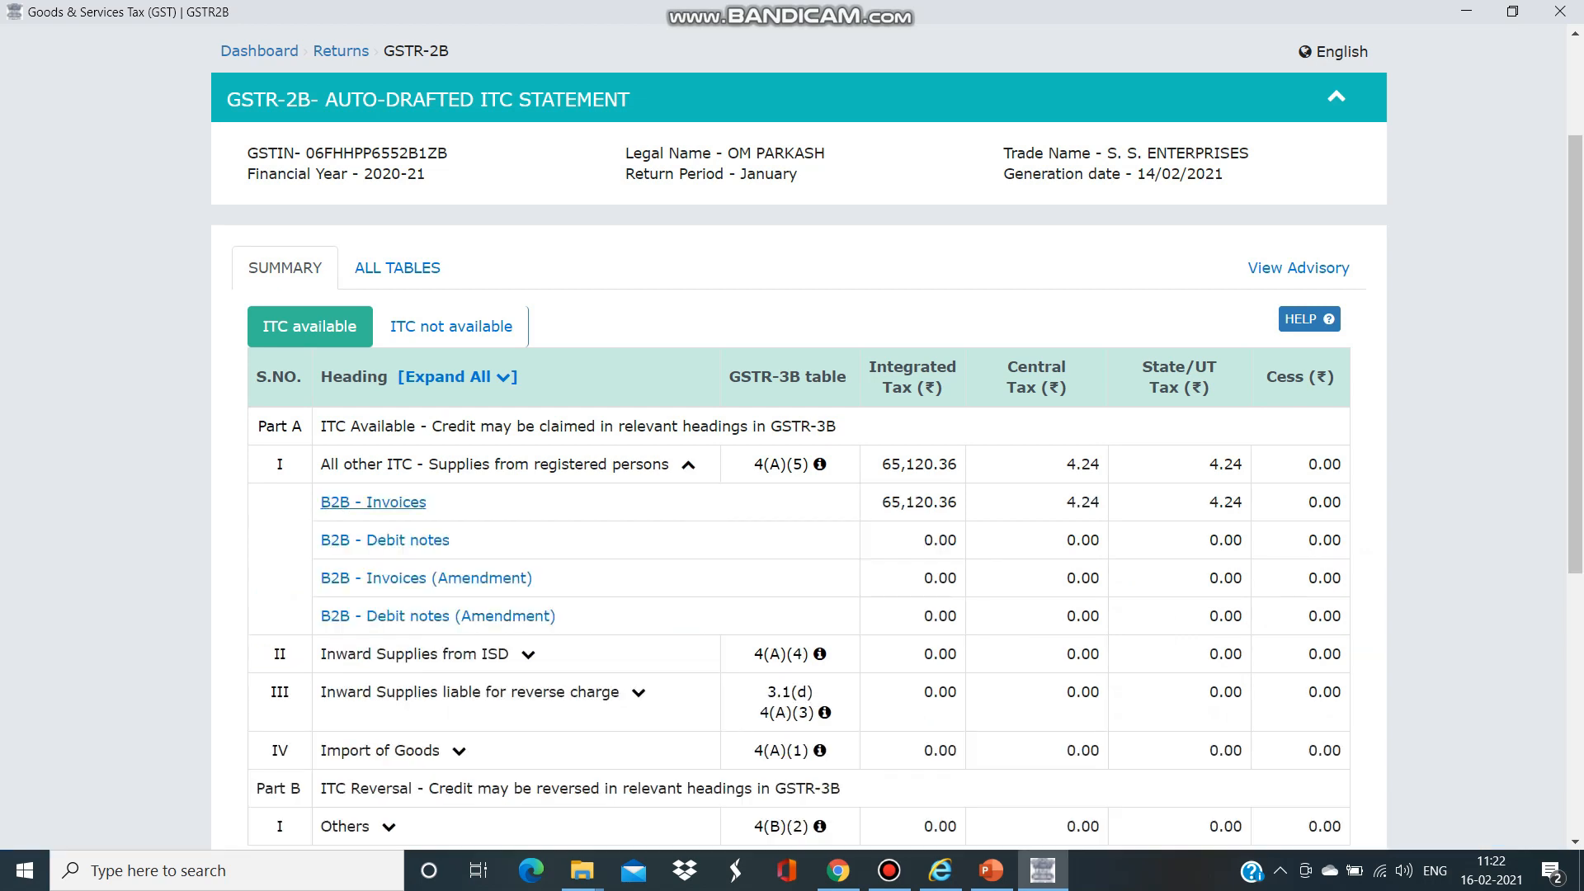
left_click(373, 502)
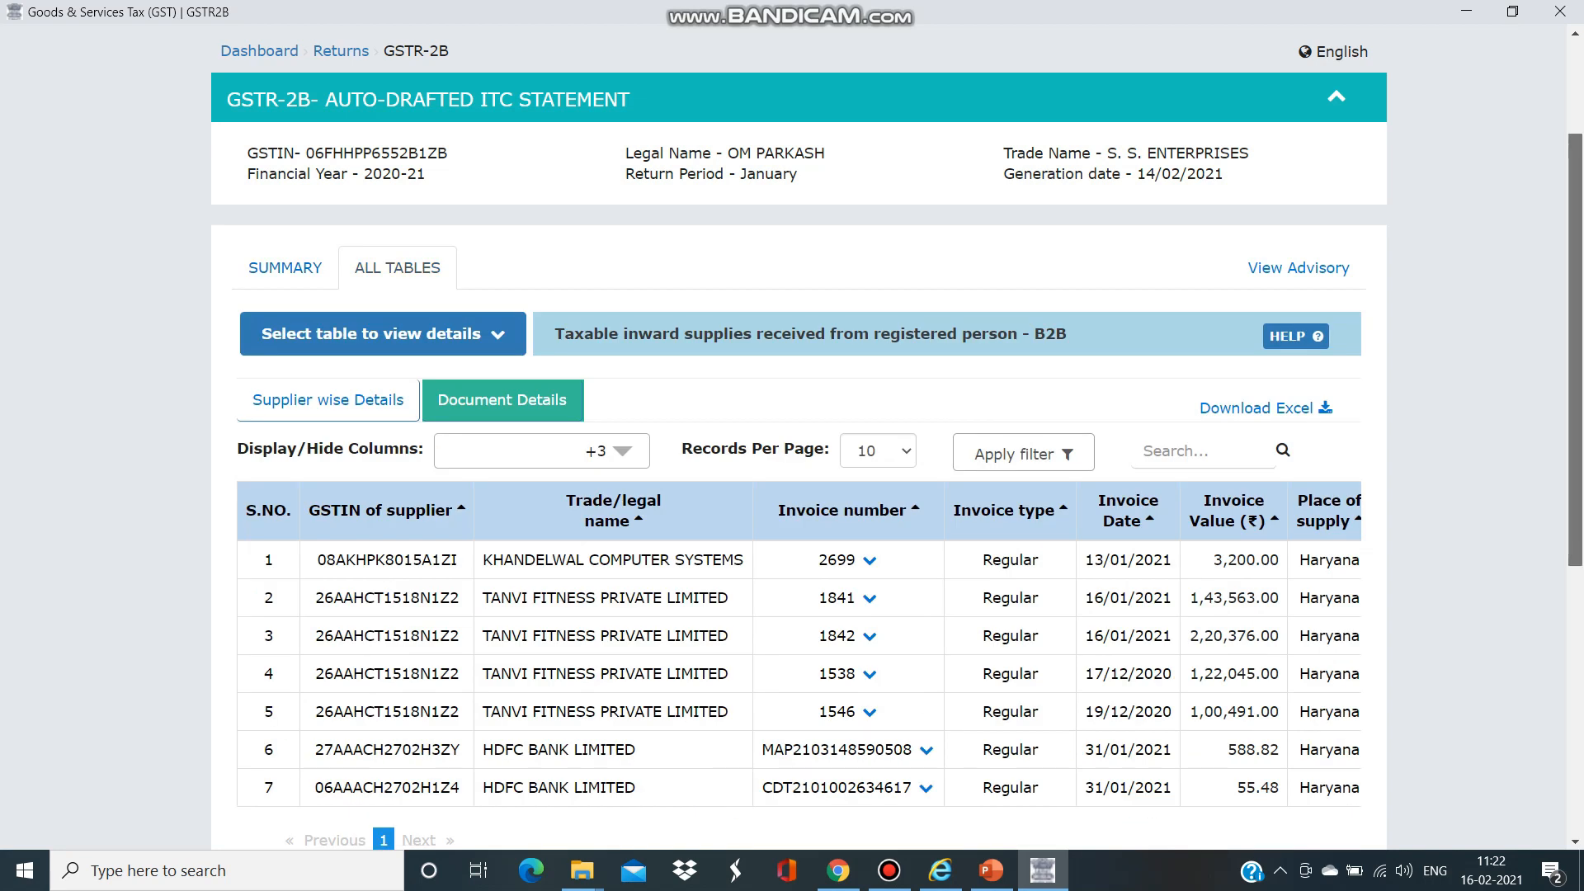
scroll(1349, 741, "down", 3)
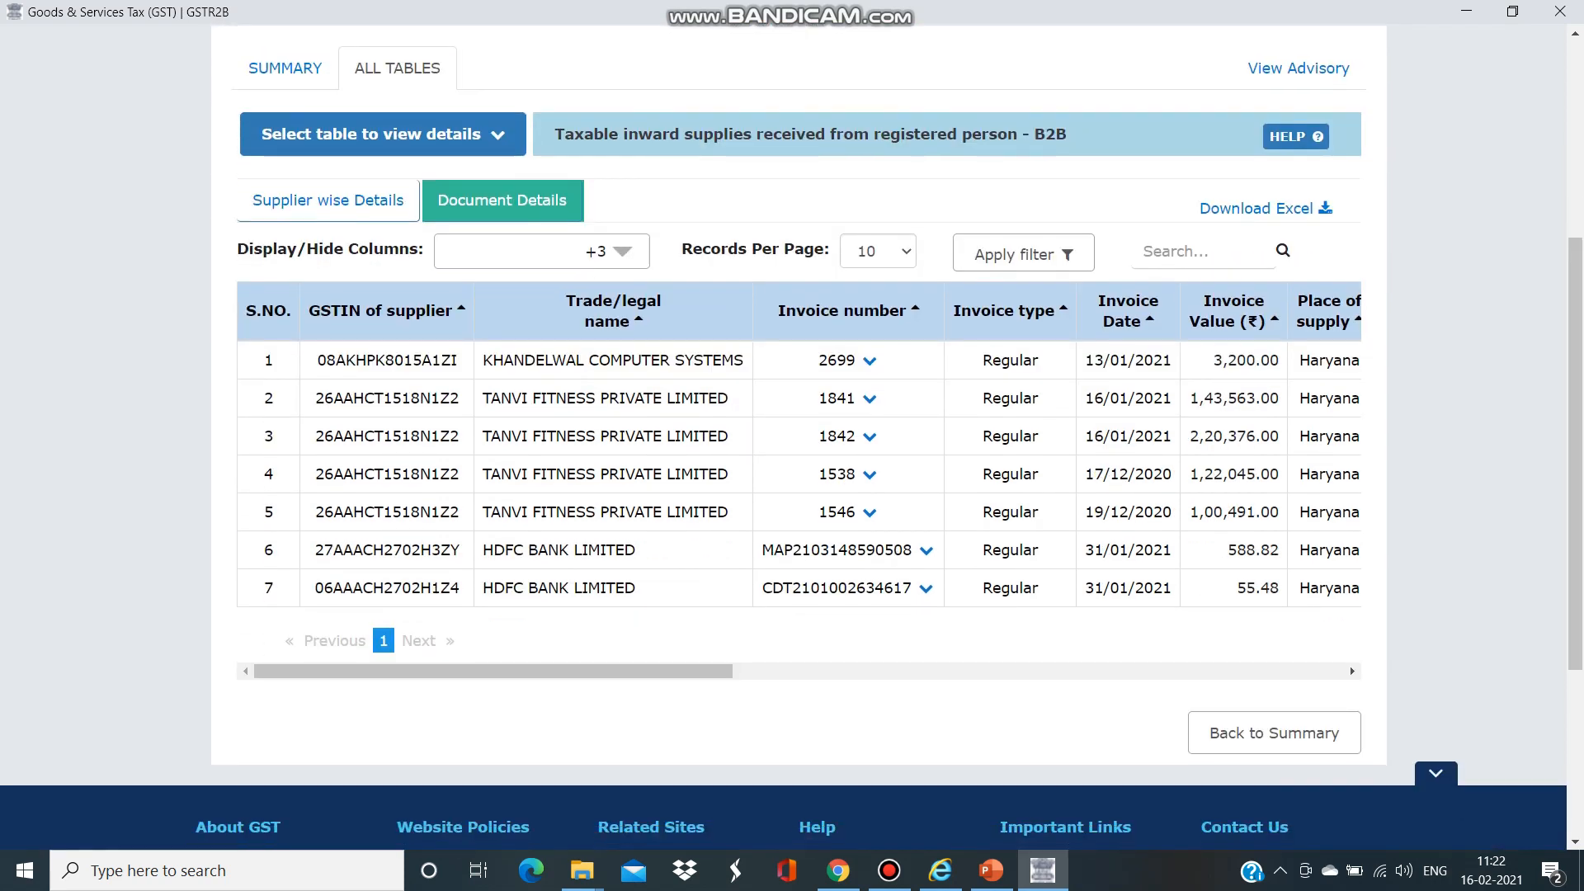
scroll(1350, 666, "right", 7)
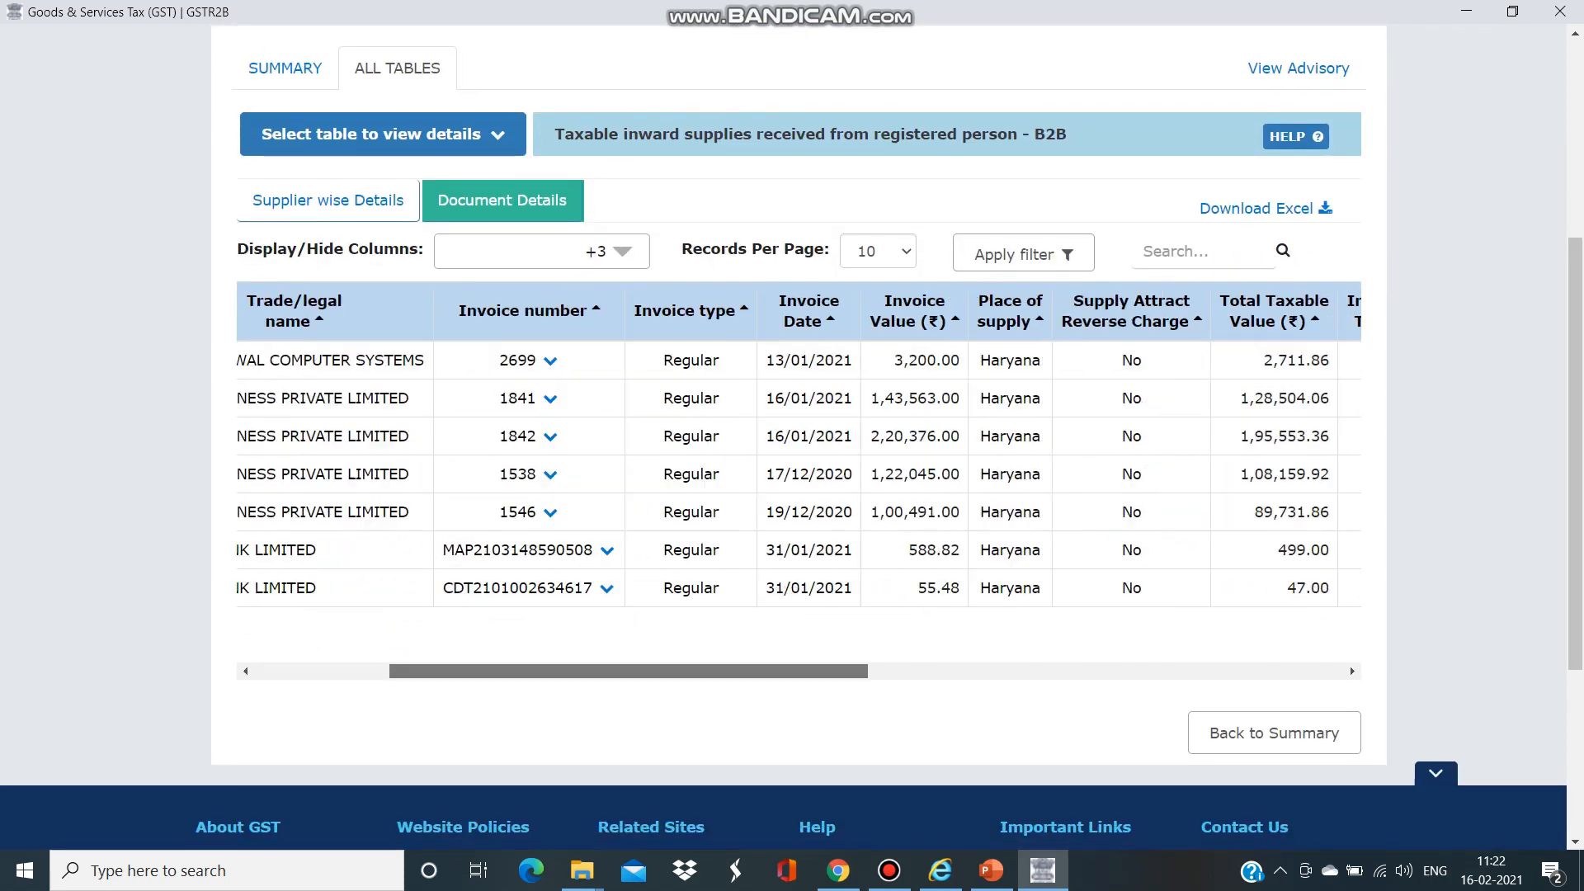
scroll(1350, 665, "right", 5)
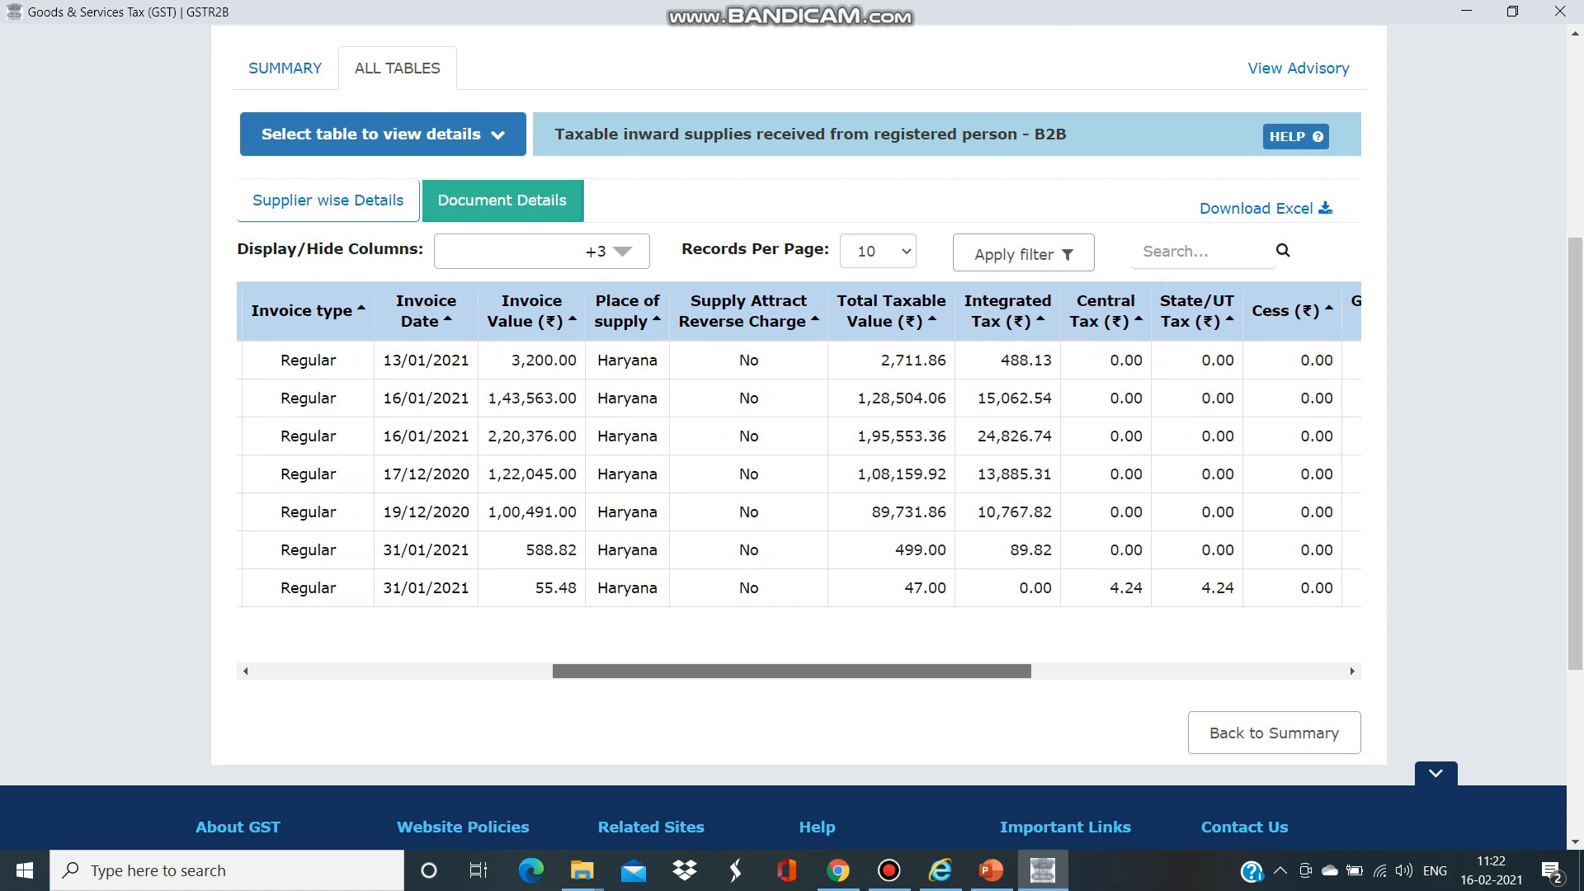
scroll(1350, 665, "right", 3)
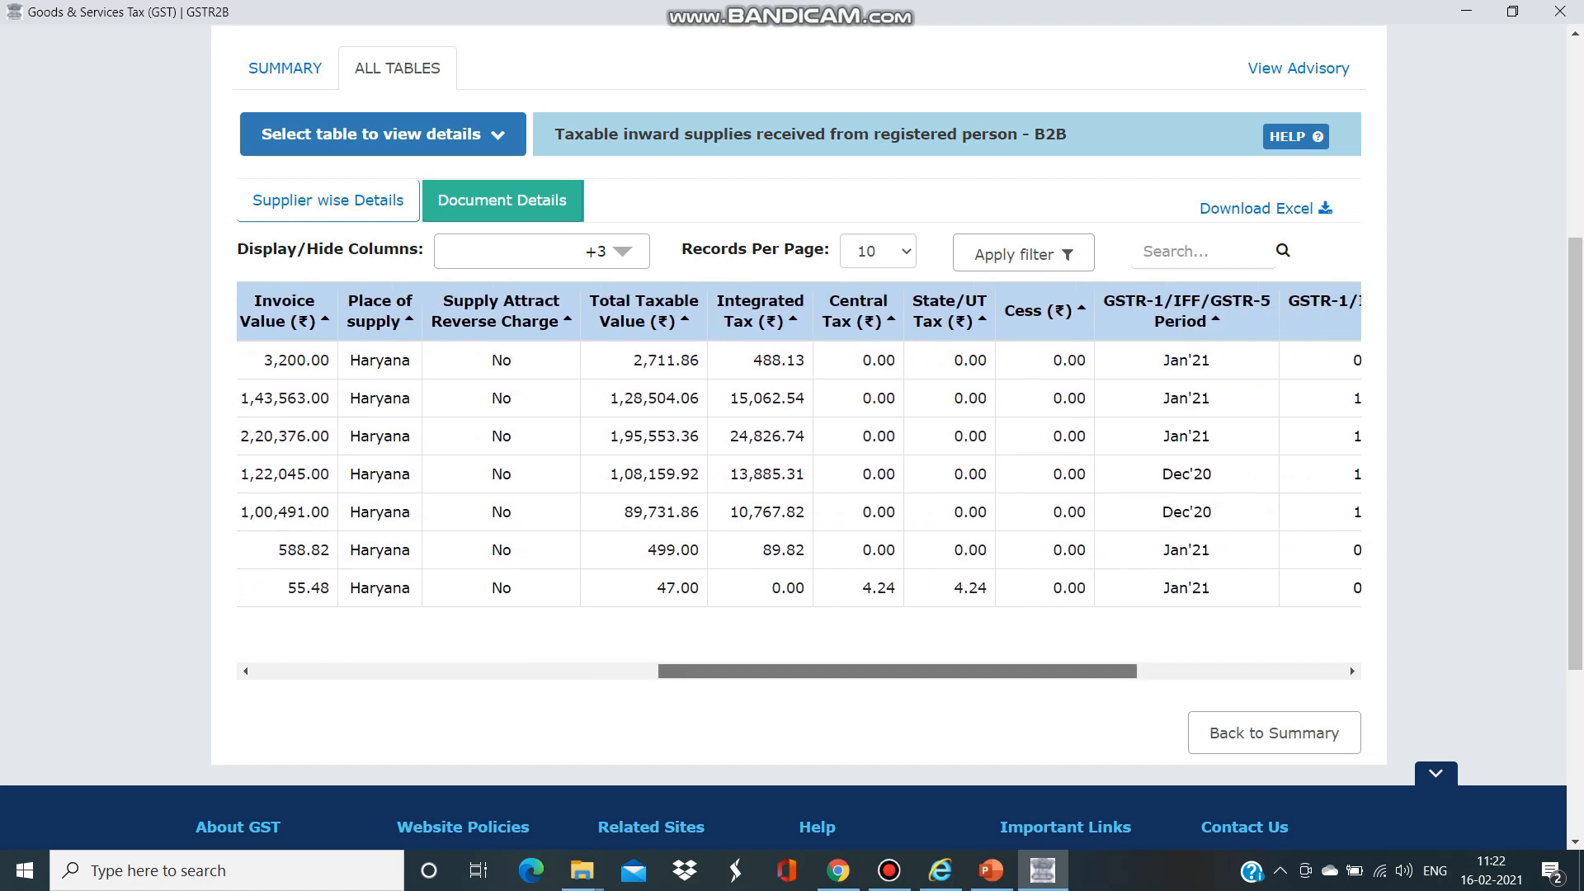
scroll(1350, 666, "right", 3)
scroll(1349, 666, "right", 4)
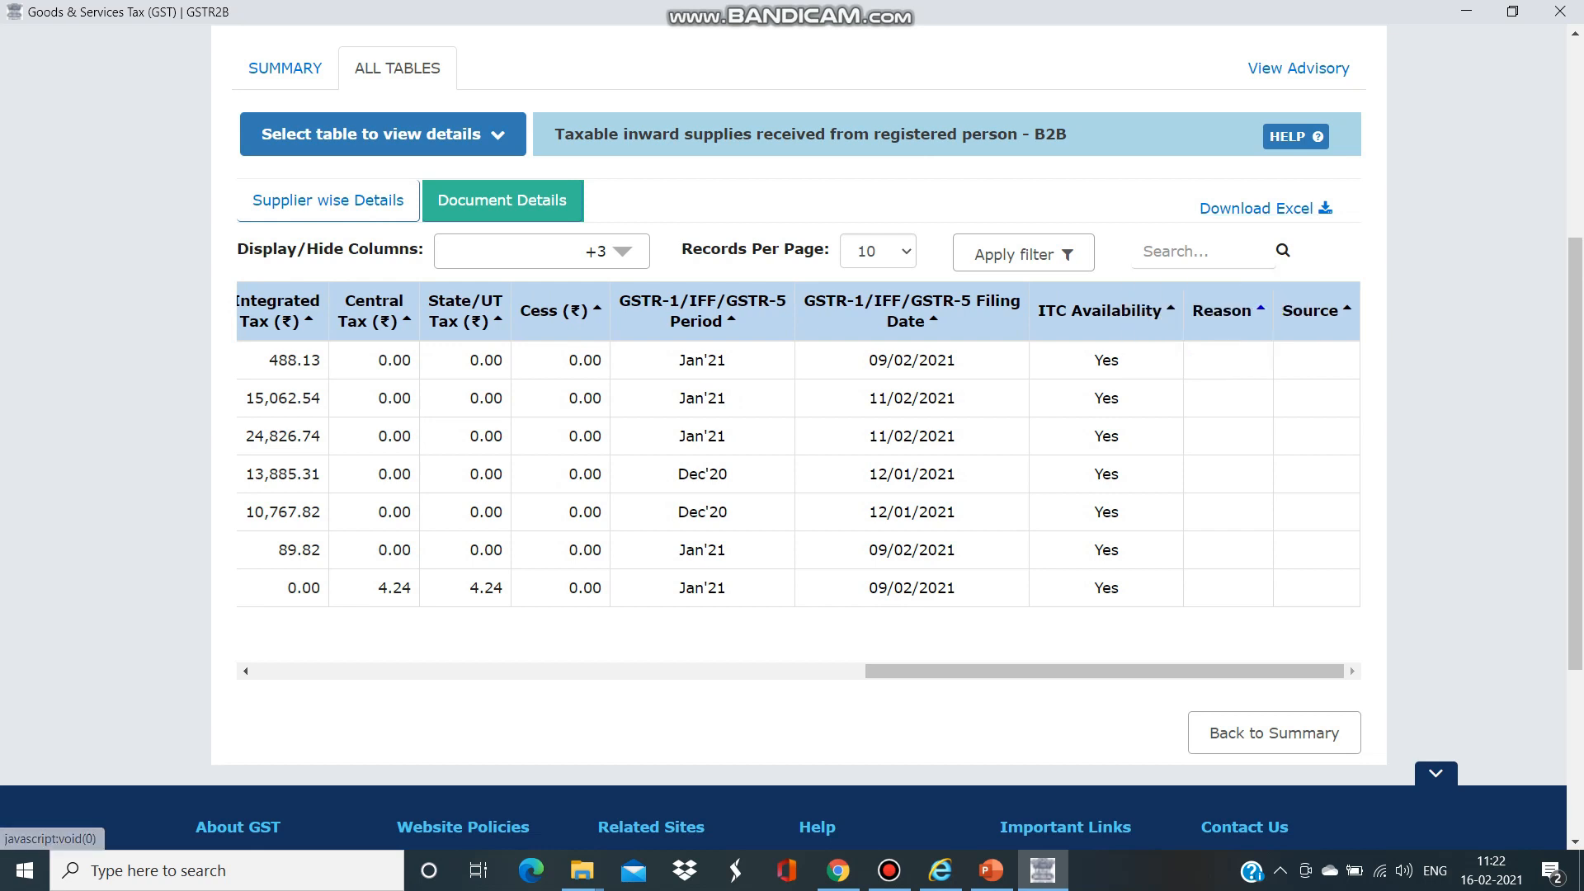
scroll(1350, 666, "left", 4)
scroll(1350, 666, "left", 1)
left_click_drag(1092, 512, 488, 474)
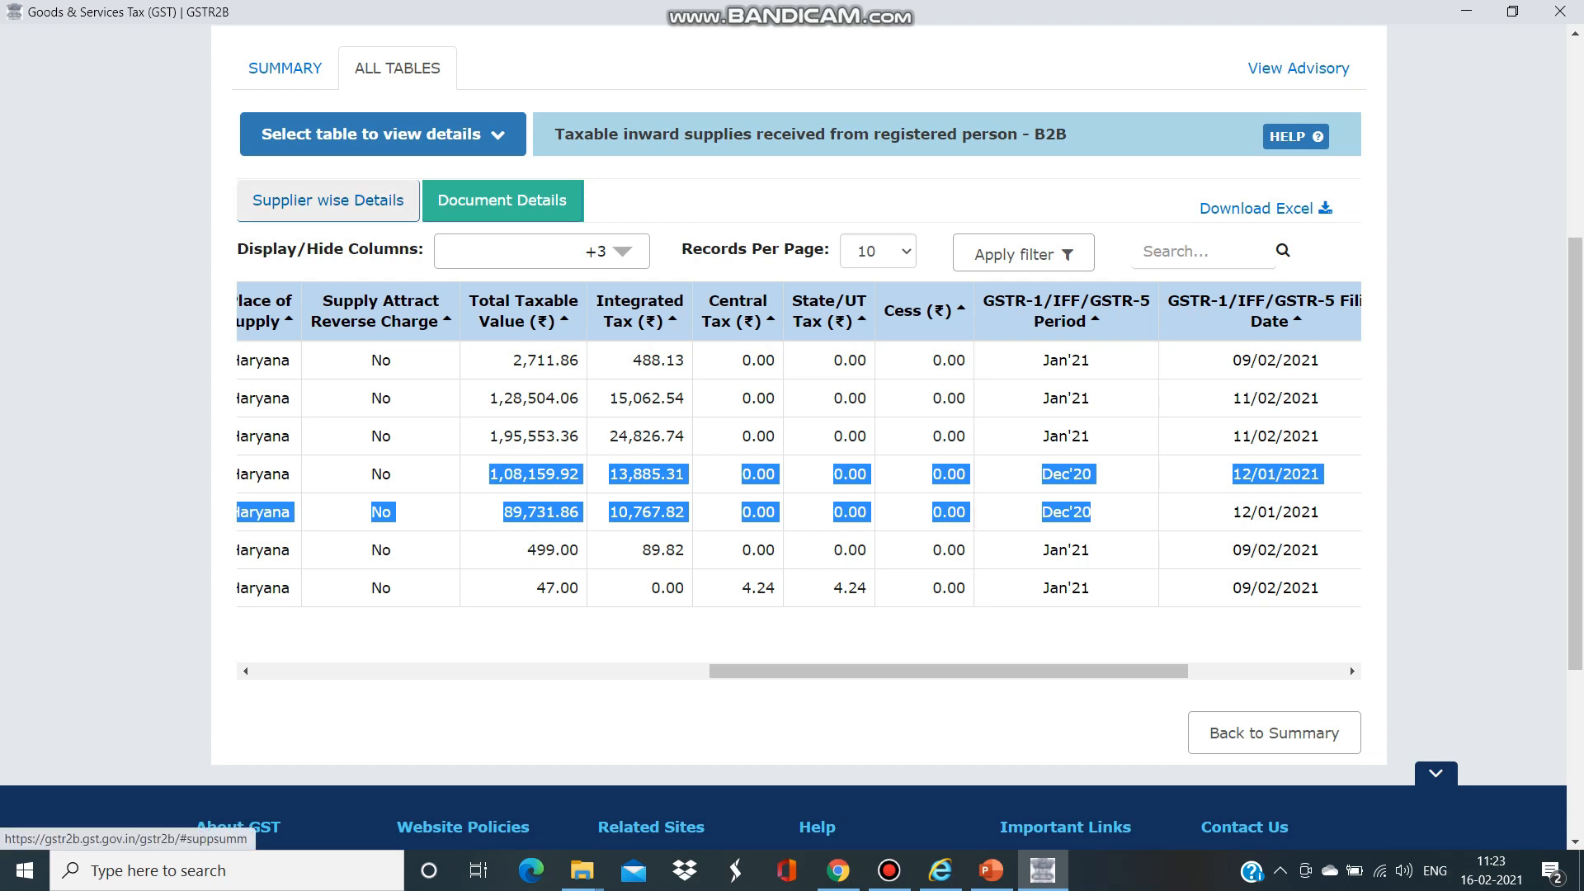
- Leave the GSTR-2B statement via its summary and go back to the returns dashboard
left_click(328, 200)
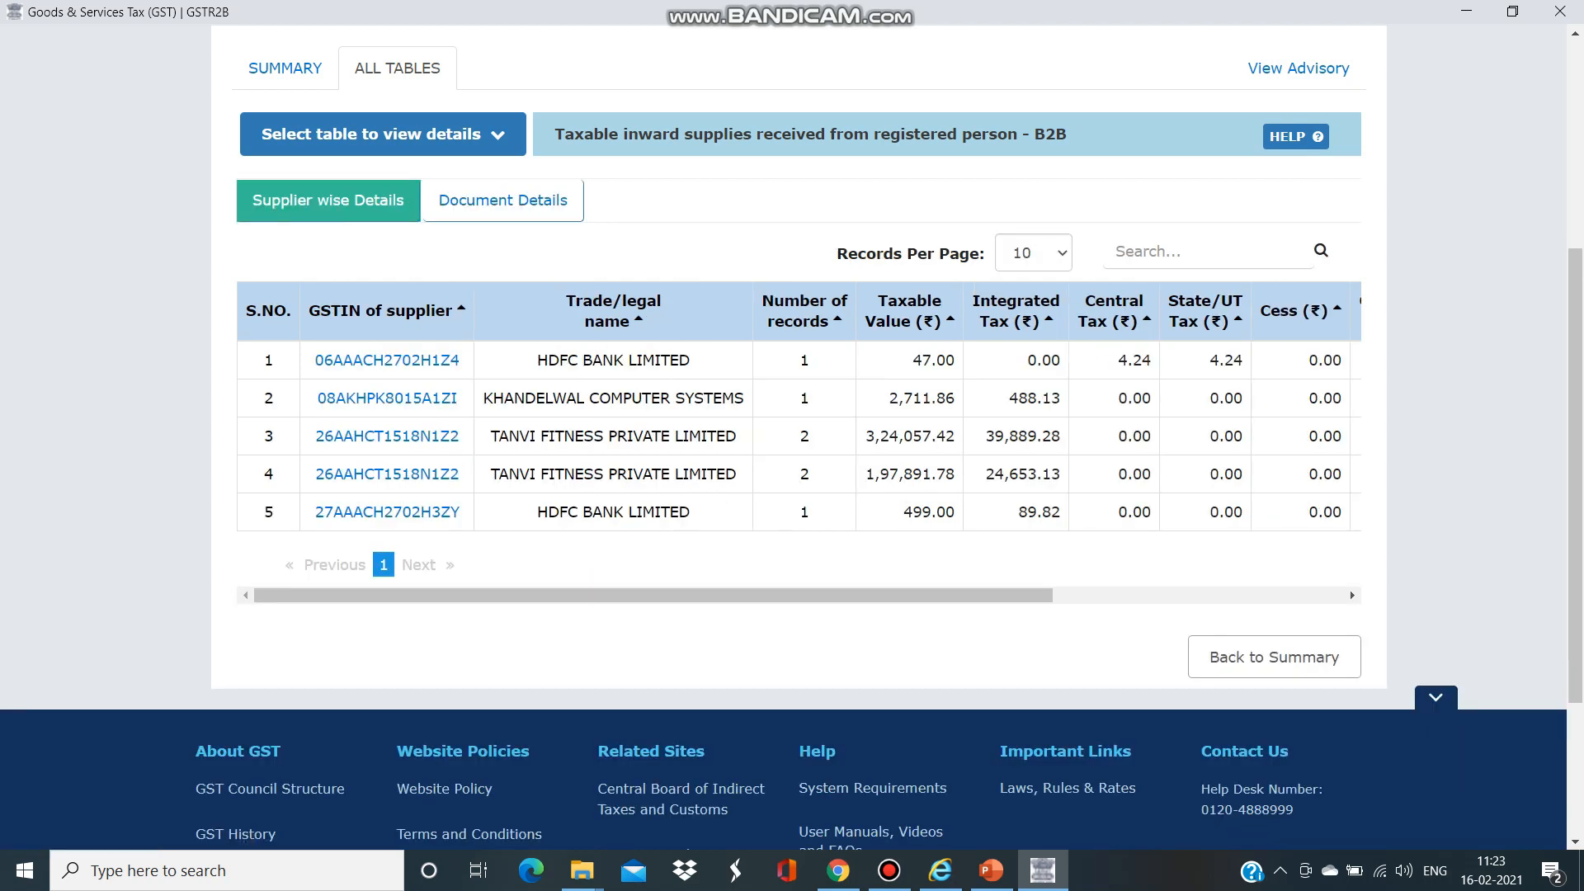
left_click(285, 67)
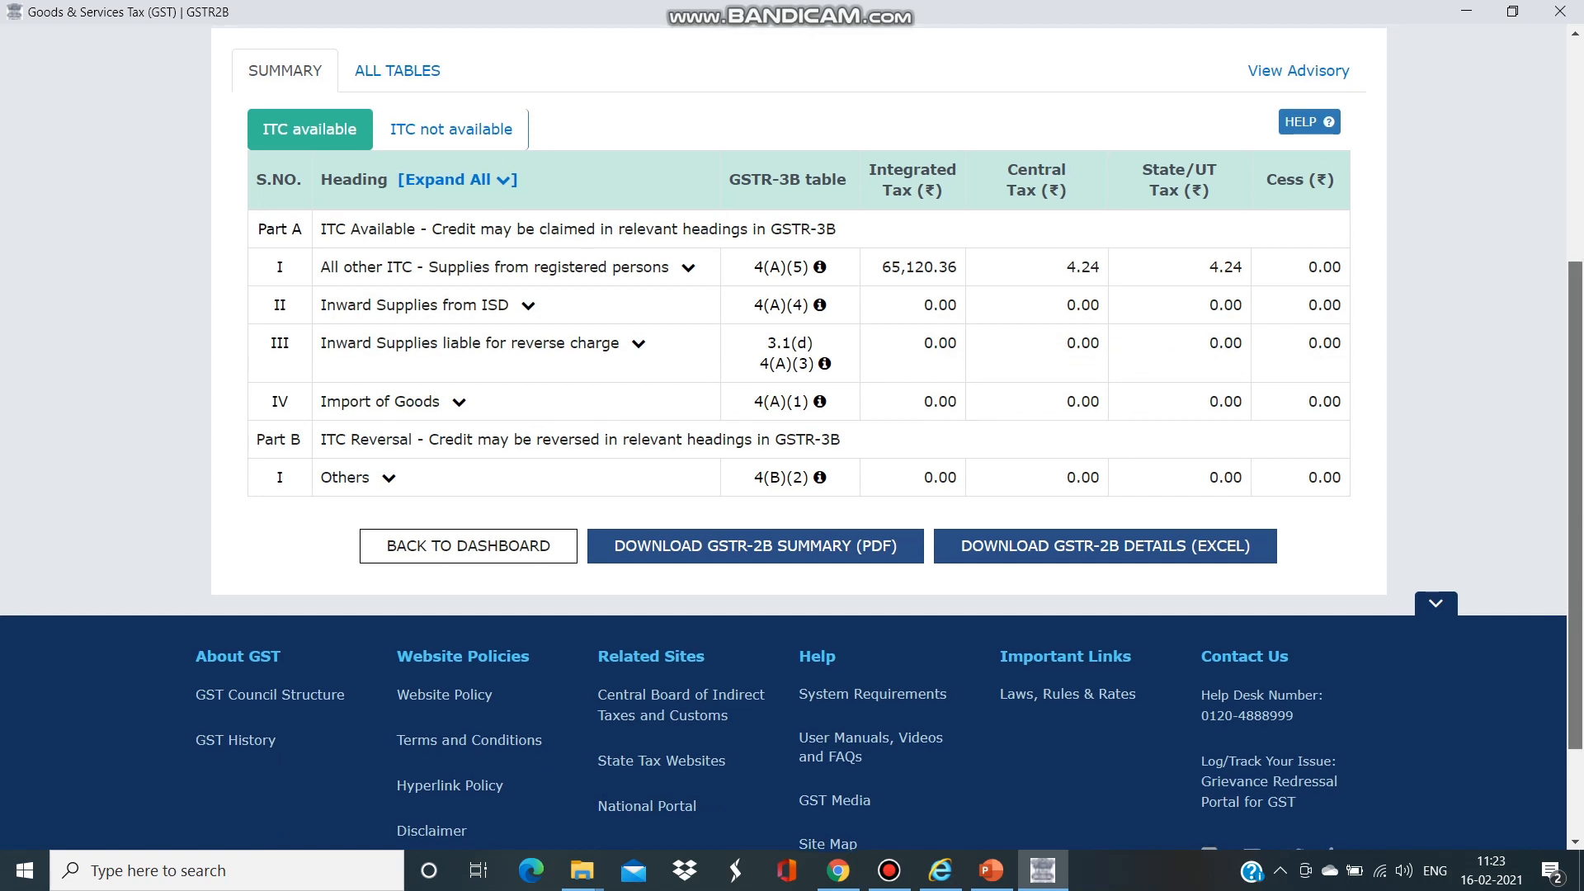
scroll(792, 437, "up", 2)
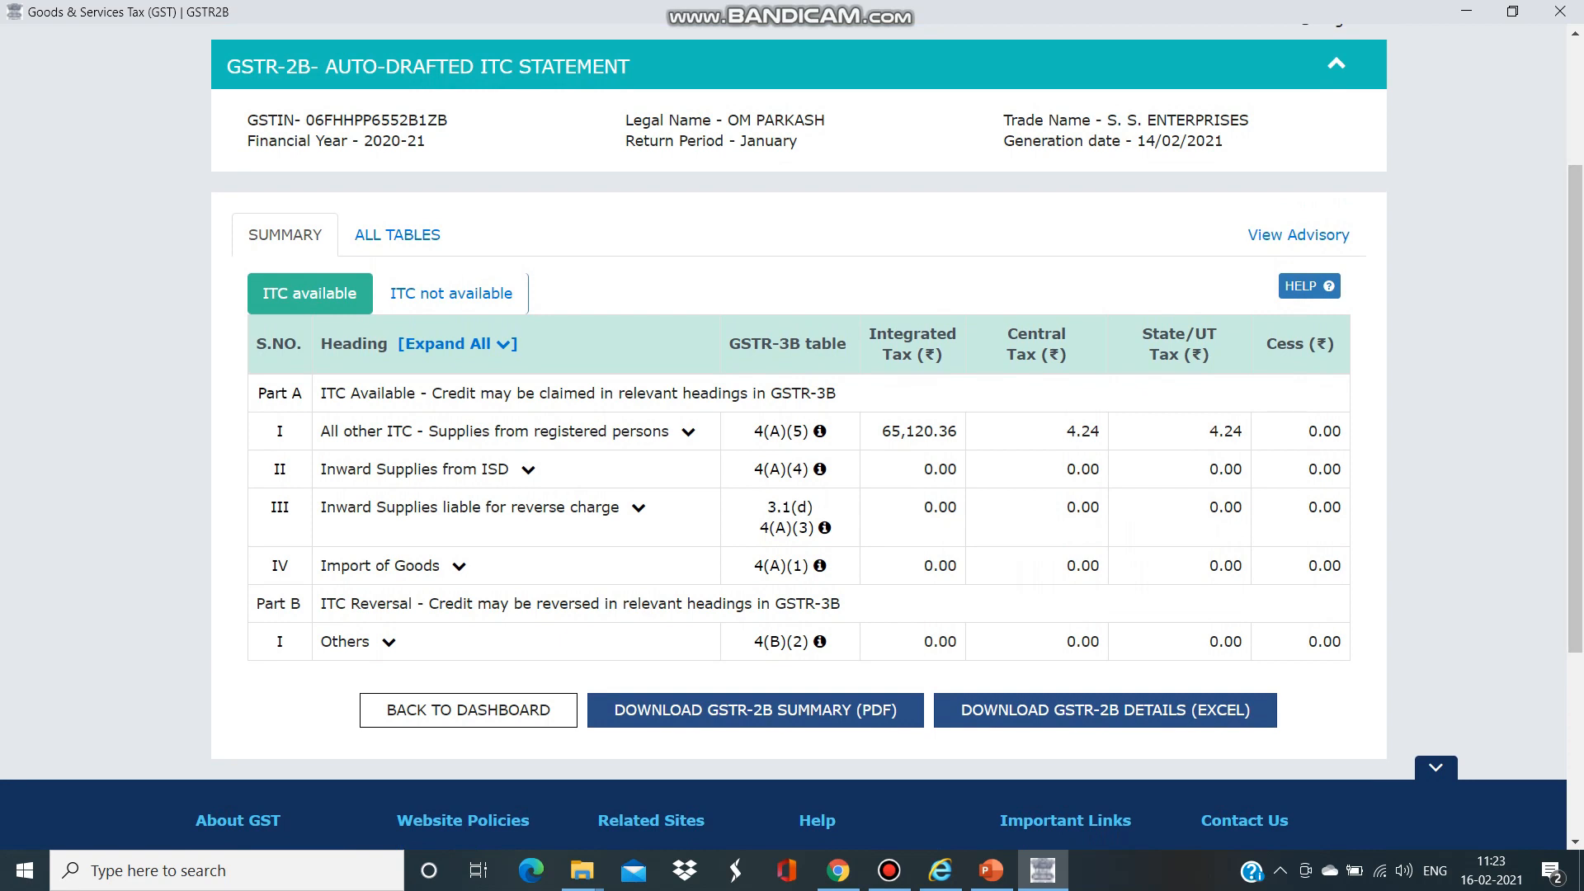
left_click(468, 711)
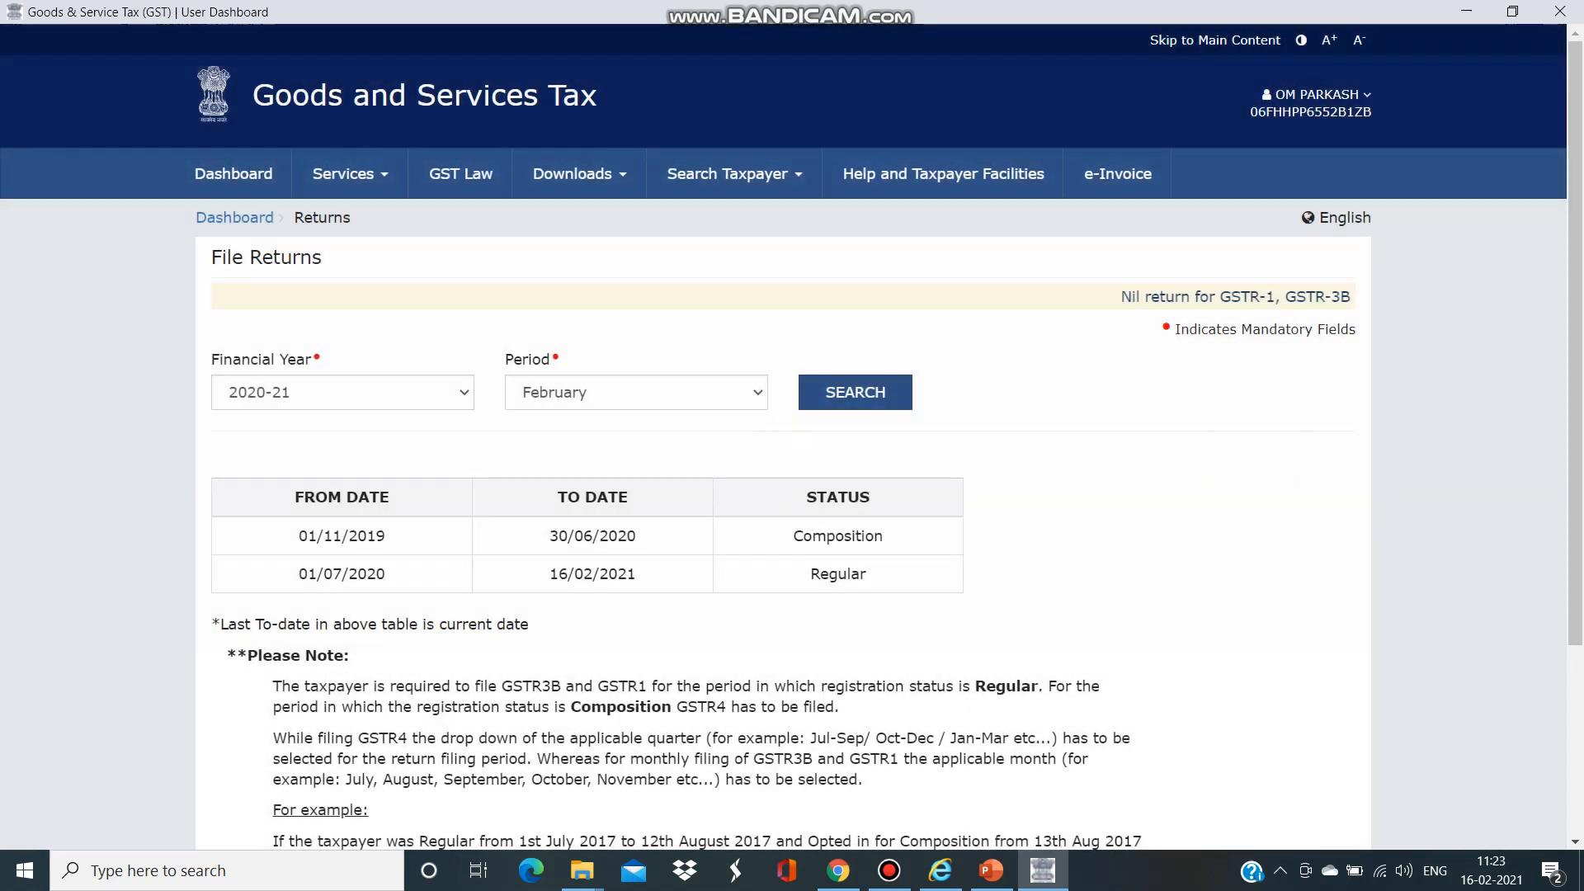
- Search January 2020-21 returns and start preparing GSTR-3B online
left_click(636, 393)
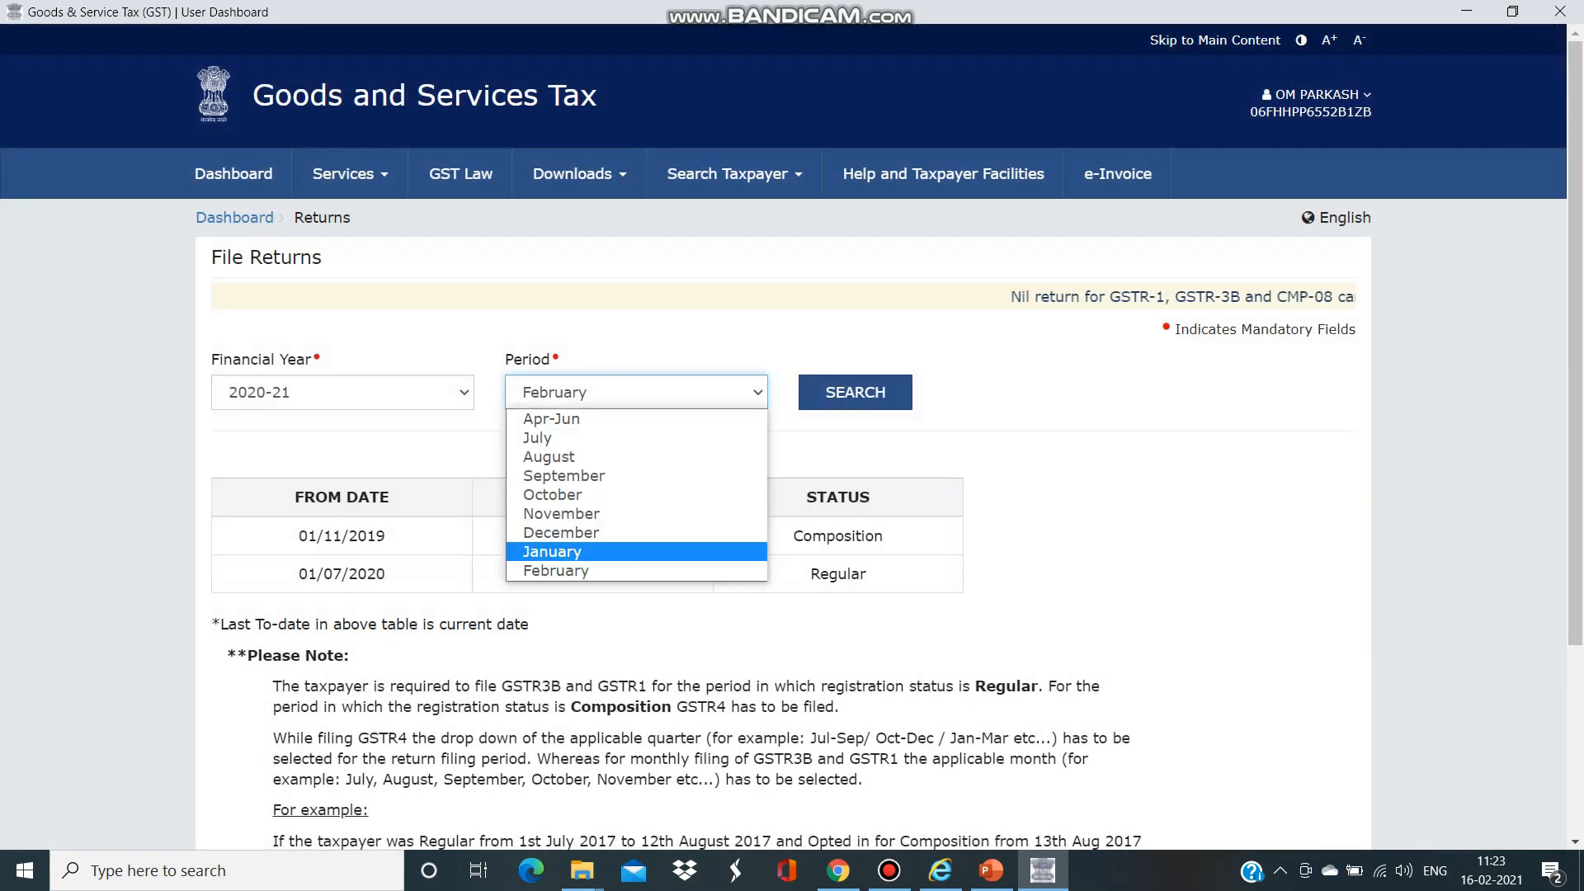
left_click(637, 551)
left_click(855, 393)
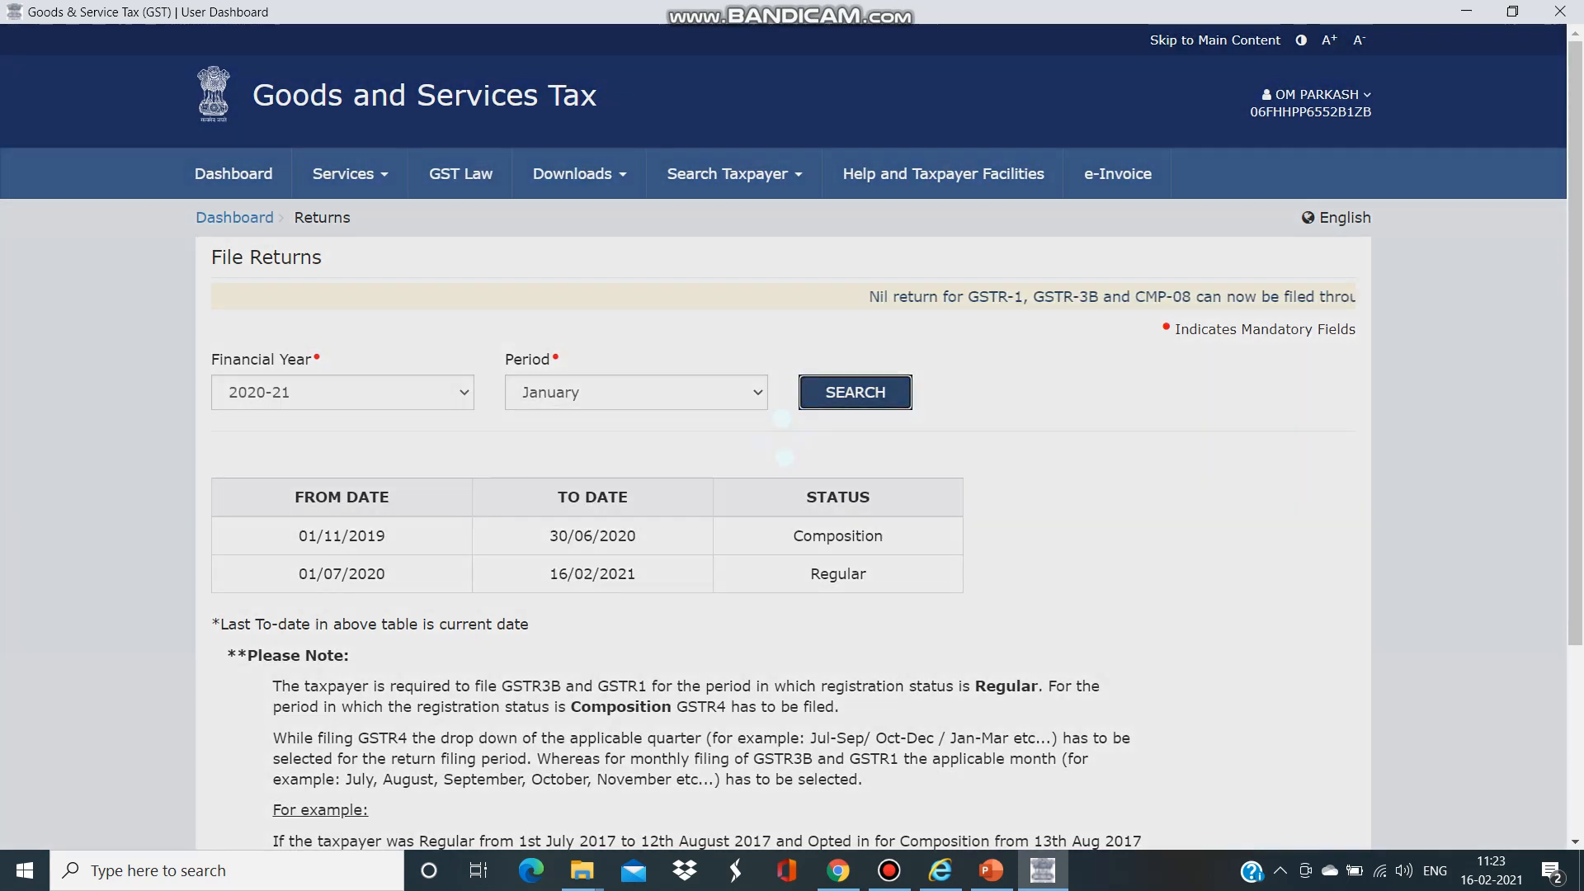
scroll(792, 429, "down", 4)
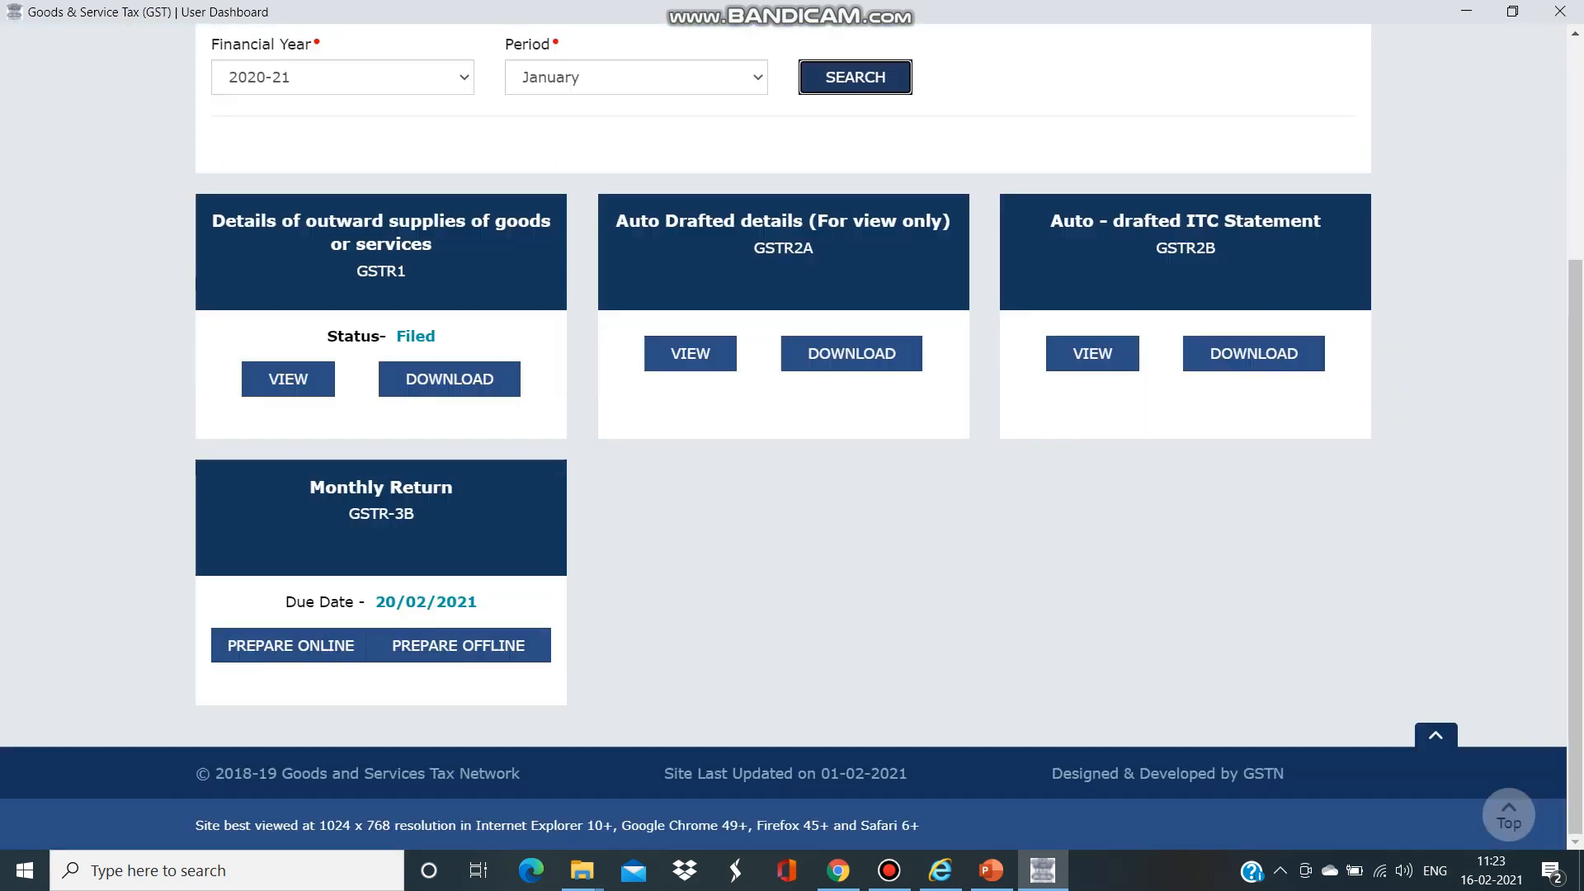
left_click(783, 570)
left_click(290, 646)
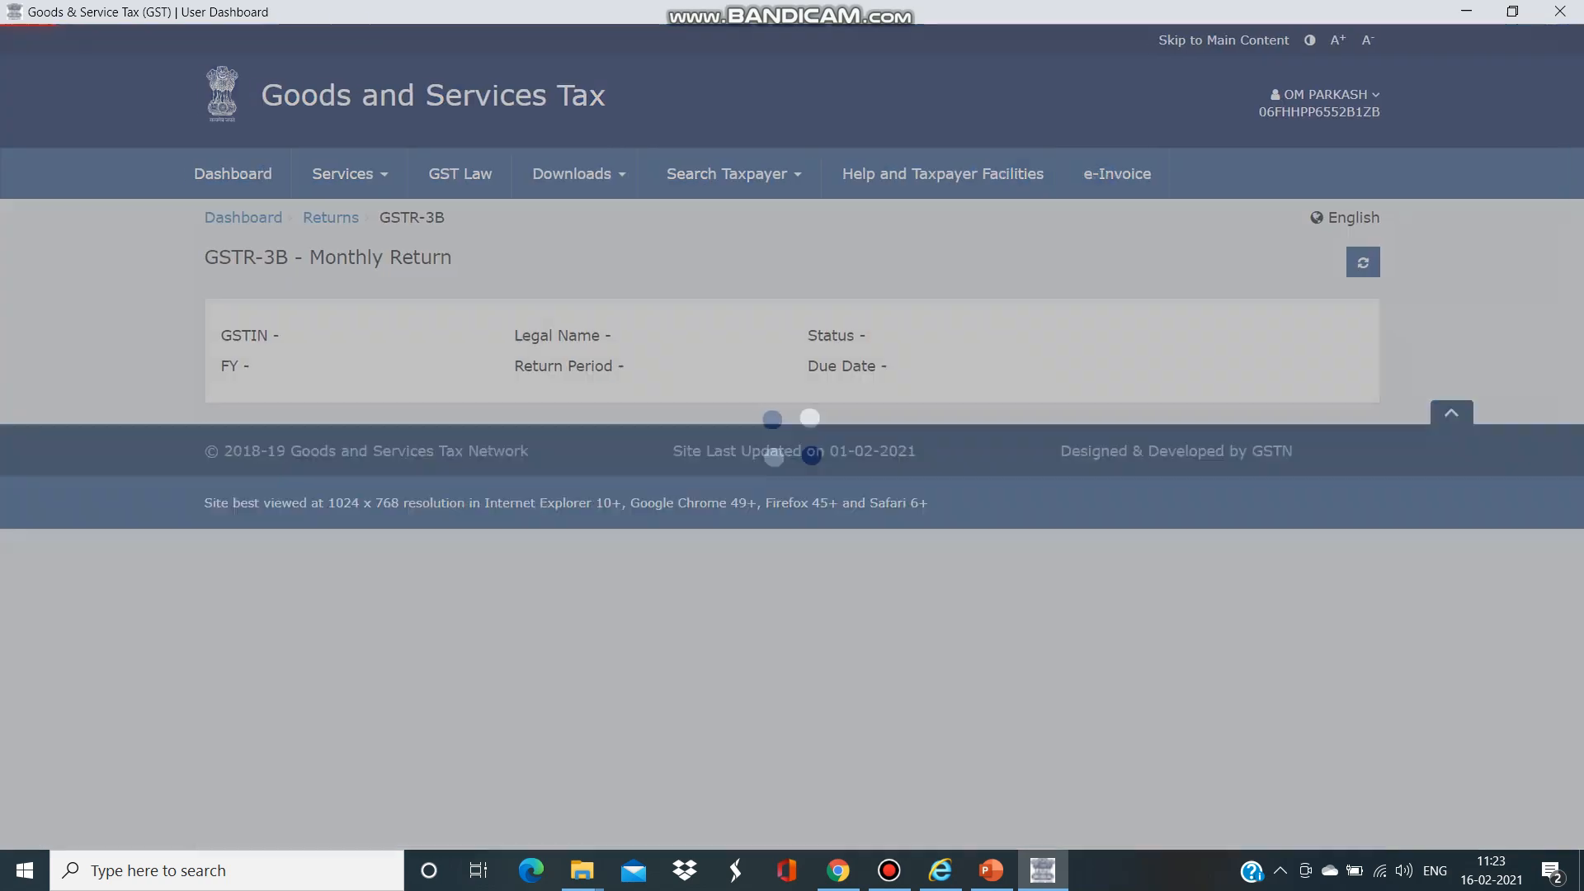
scroll(792, 445, "down", 3)
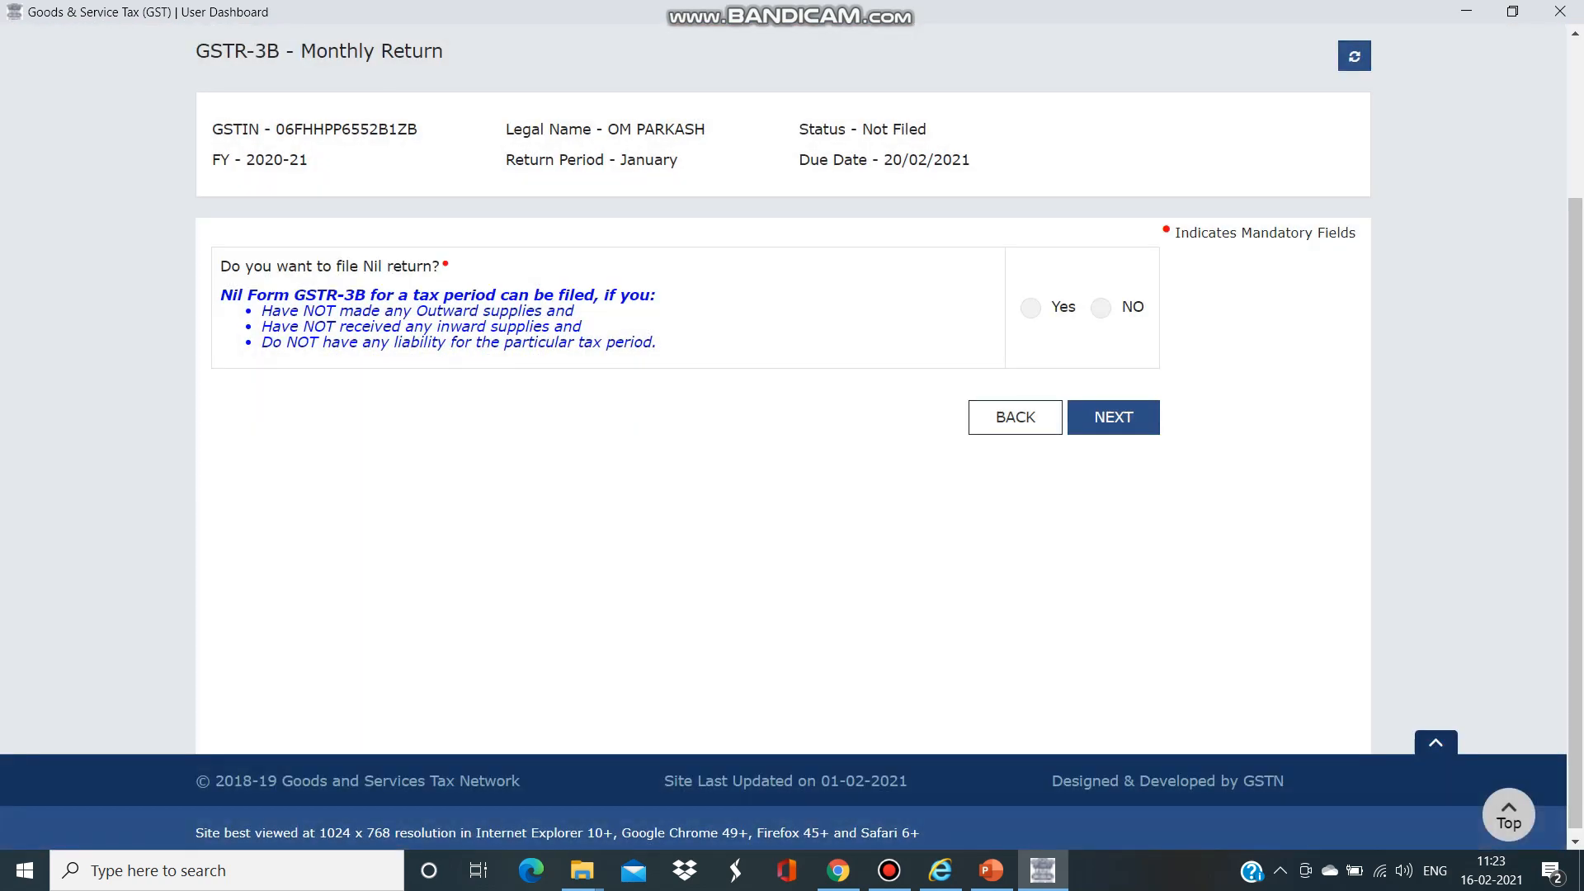
- Answer NO to filing a Nil GSTR-3B return for January 2020-21
left_click(1101, 307)
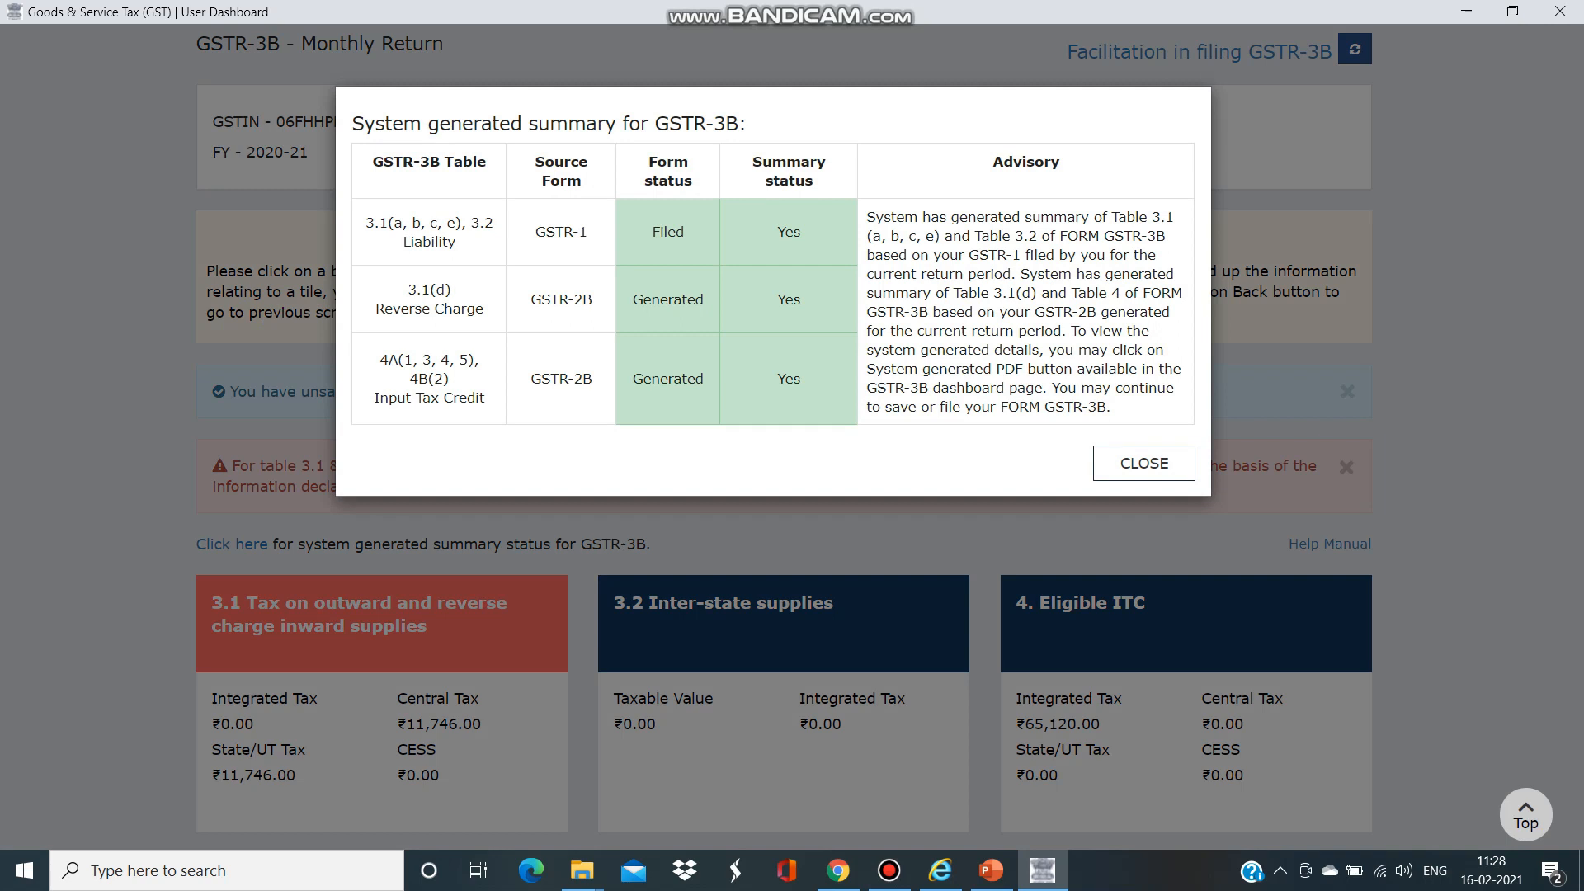
- Highlight the GSTR-2B-generated rows in the system summary, close it, and scroll down to the tiles
left_click_drag(531, 299, 800, 378)
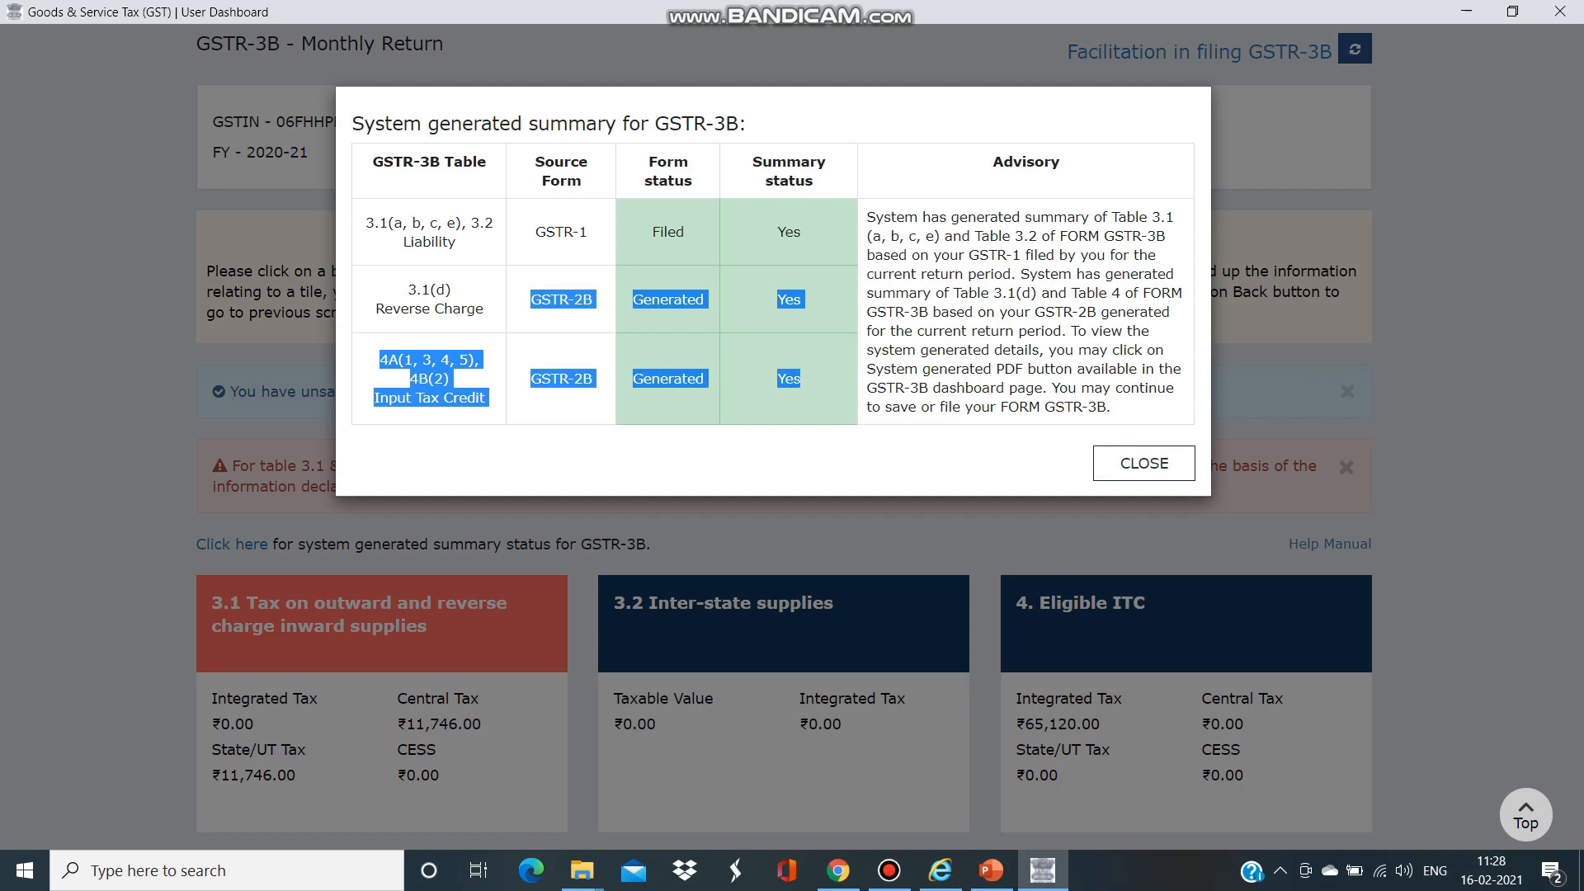
left_click(1144, 464)
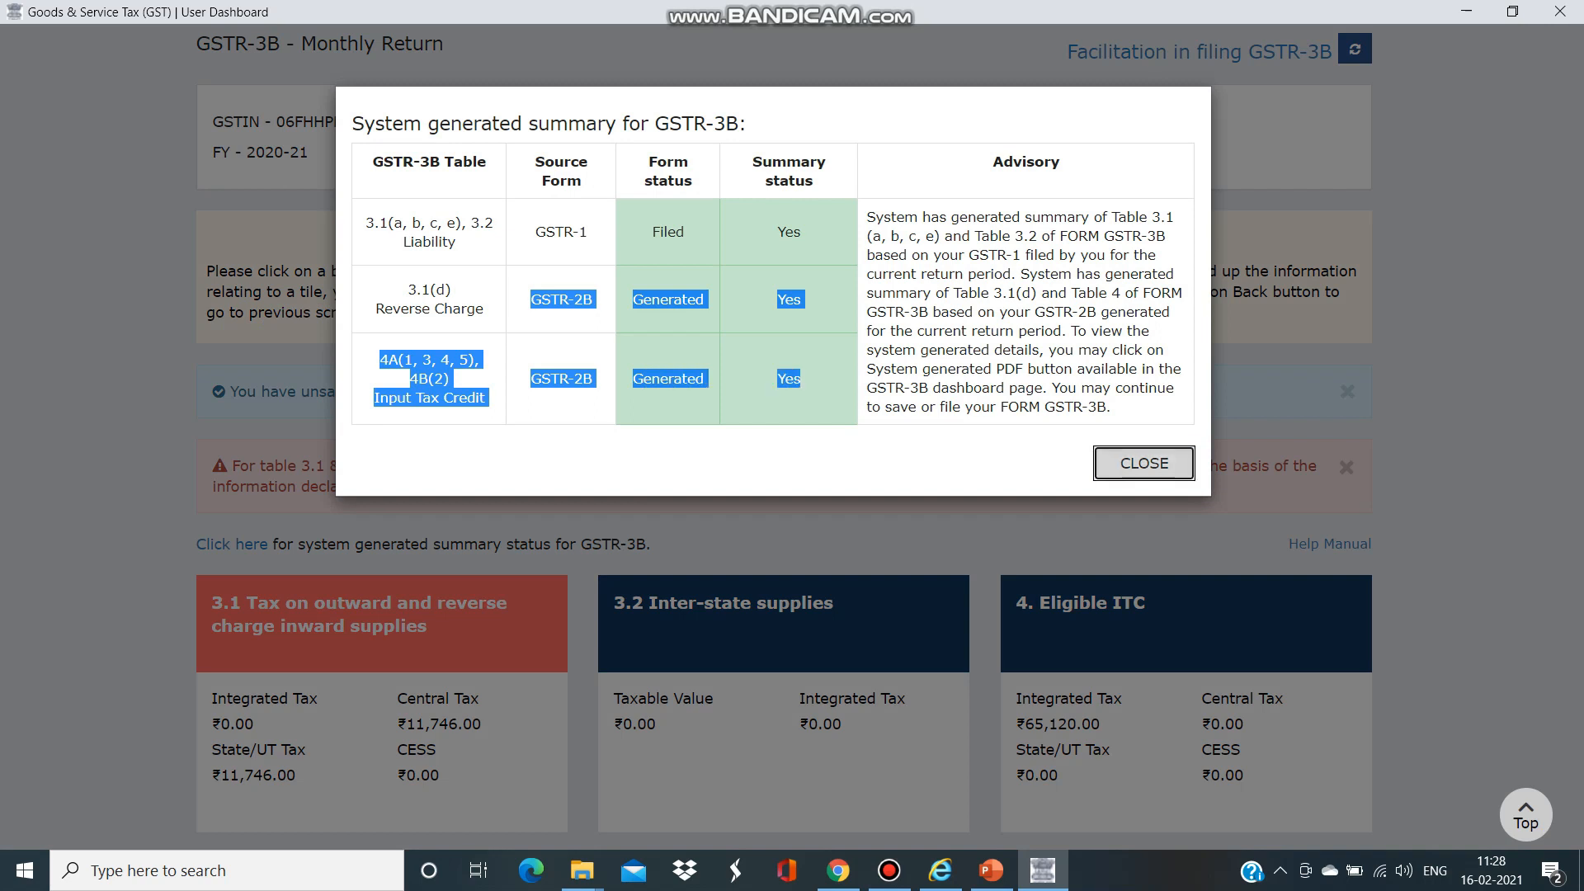
scroll(784, 438, "down", 1)
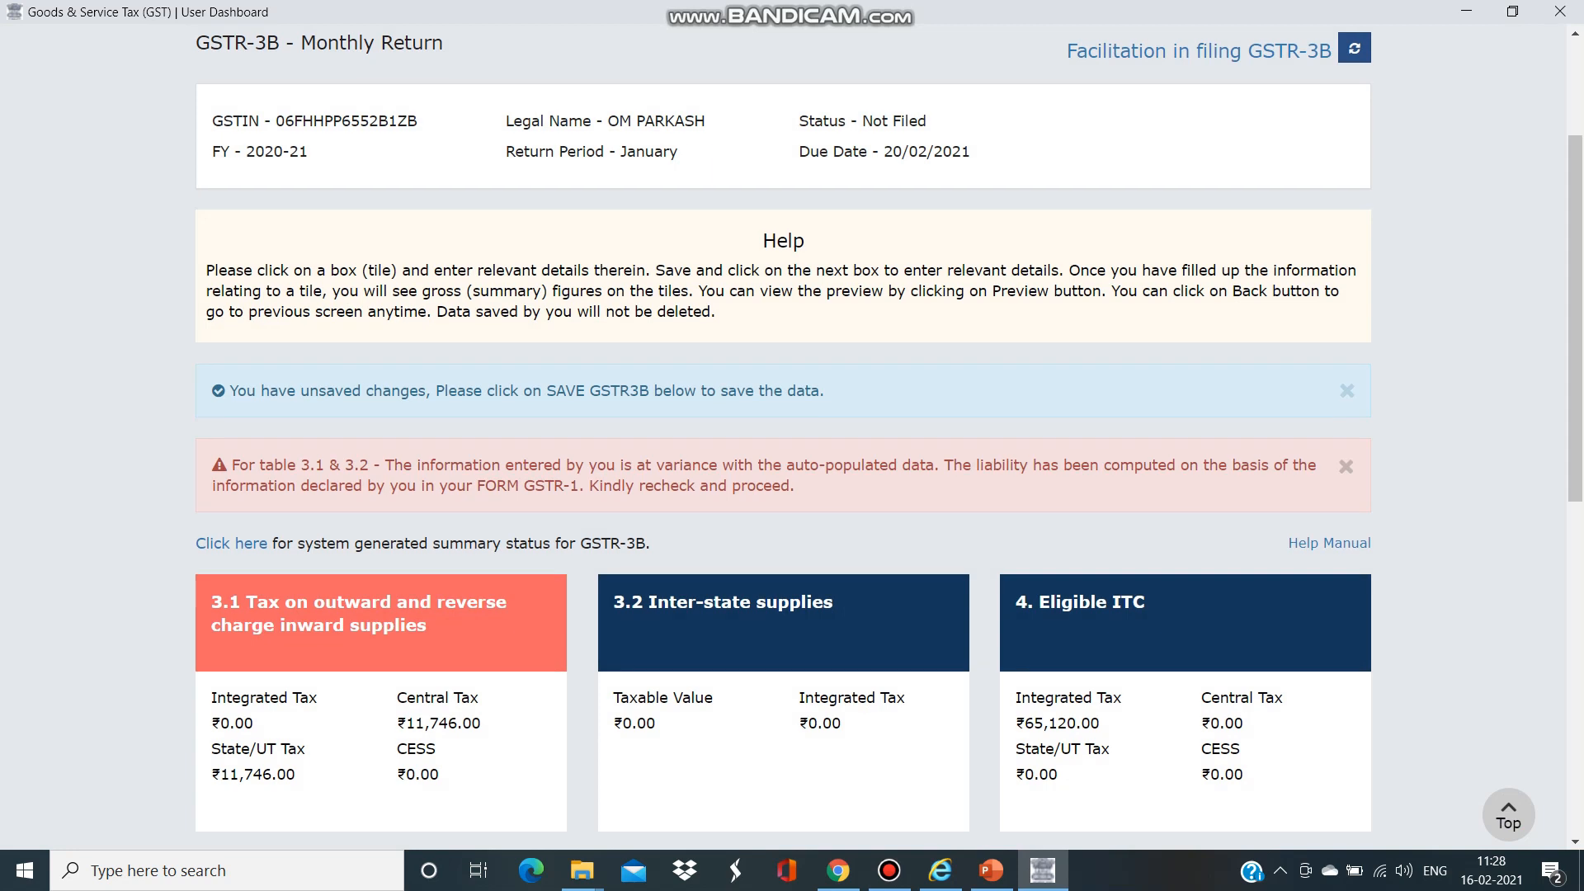
scroll(784, 437, "down", 5)
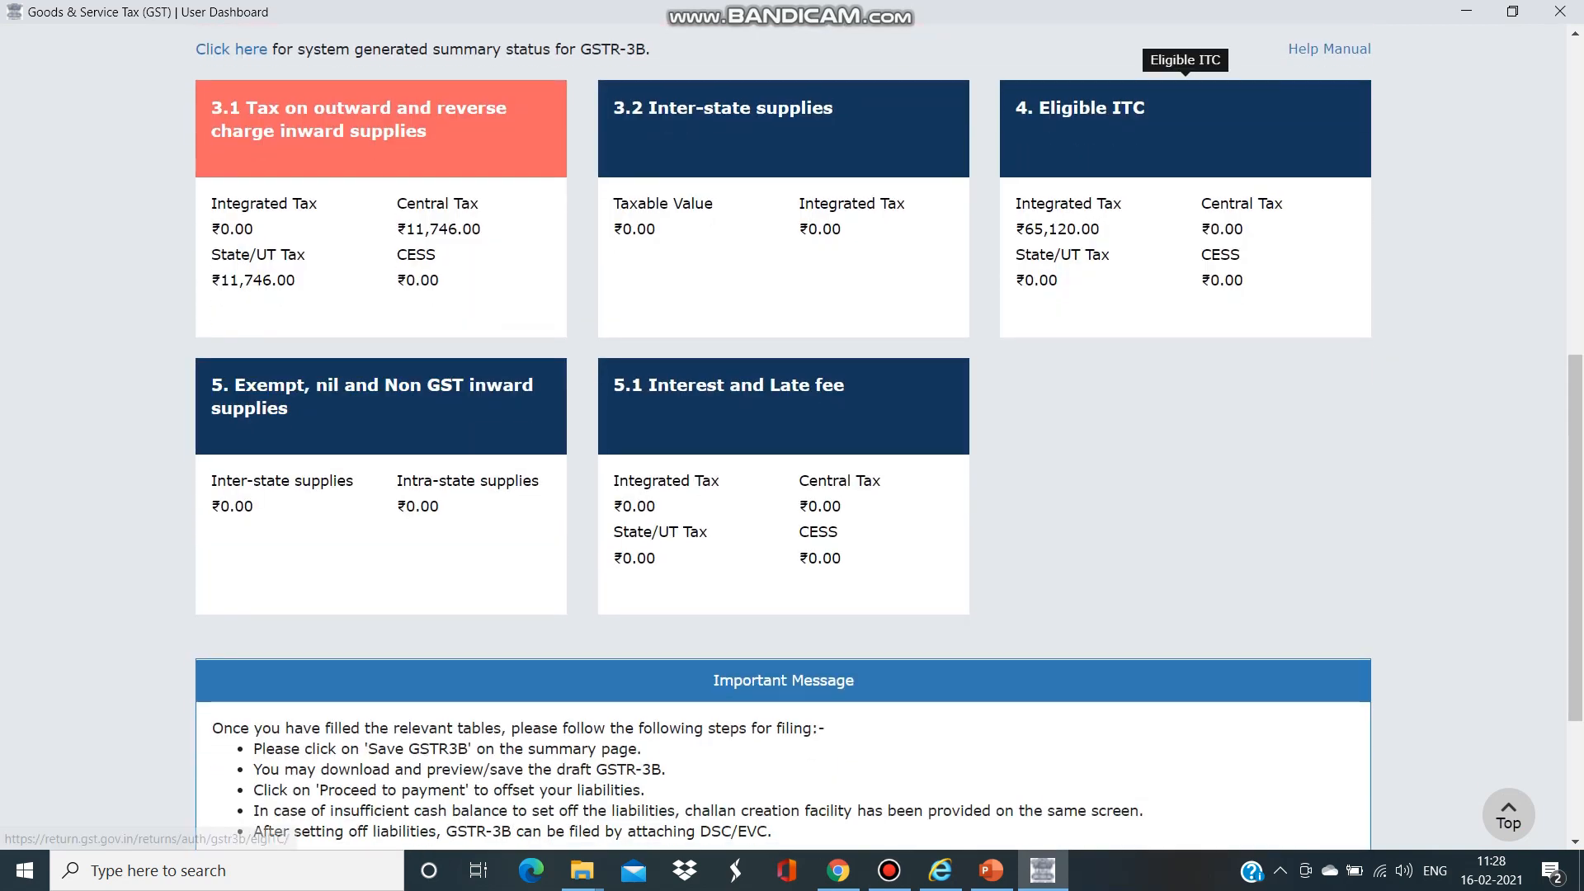
- Open table 3.1, acknowledge the IGST export guidance and review the auto-drafting and variance notes
left_click(381, 128)
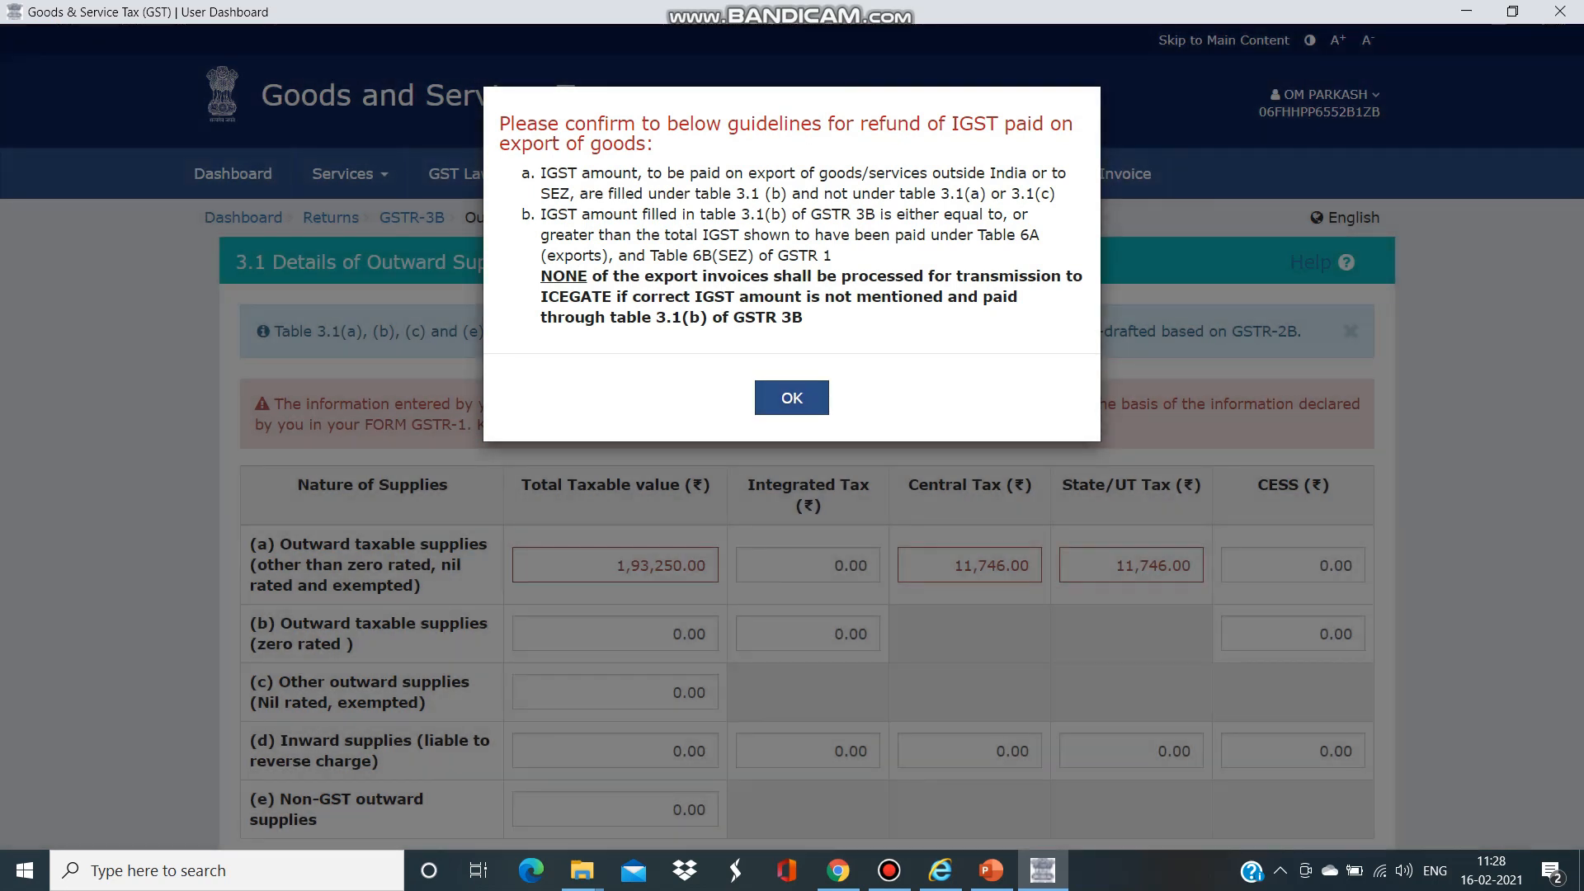
left_click(792, 397)
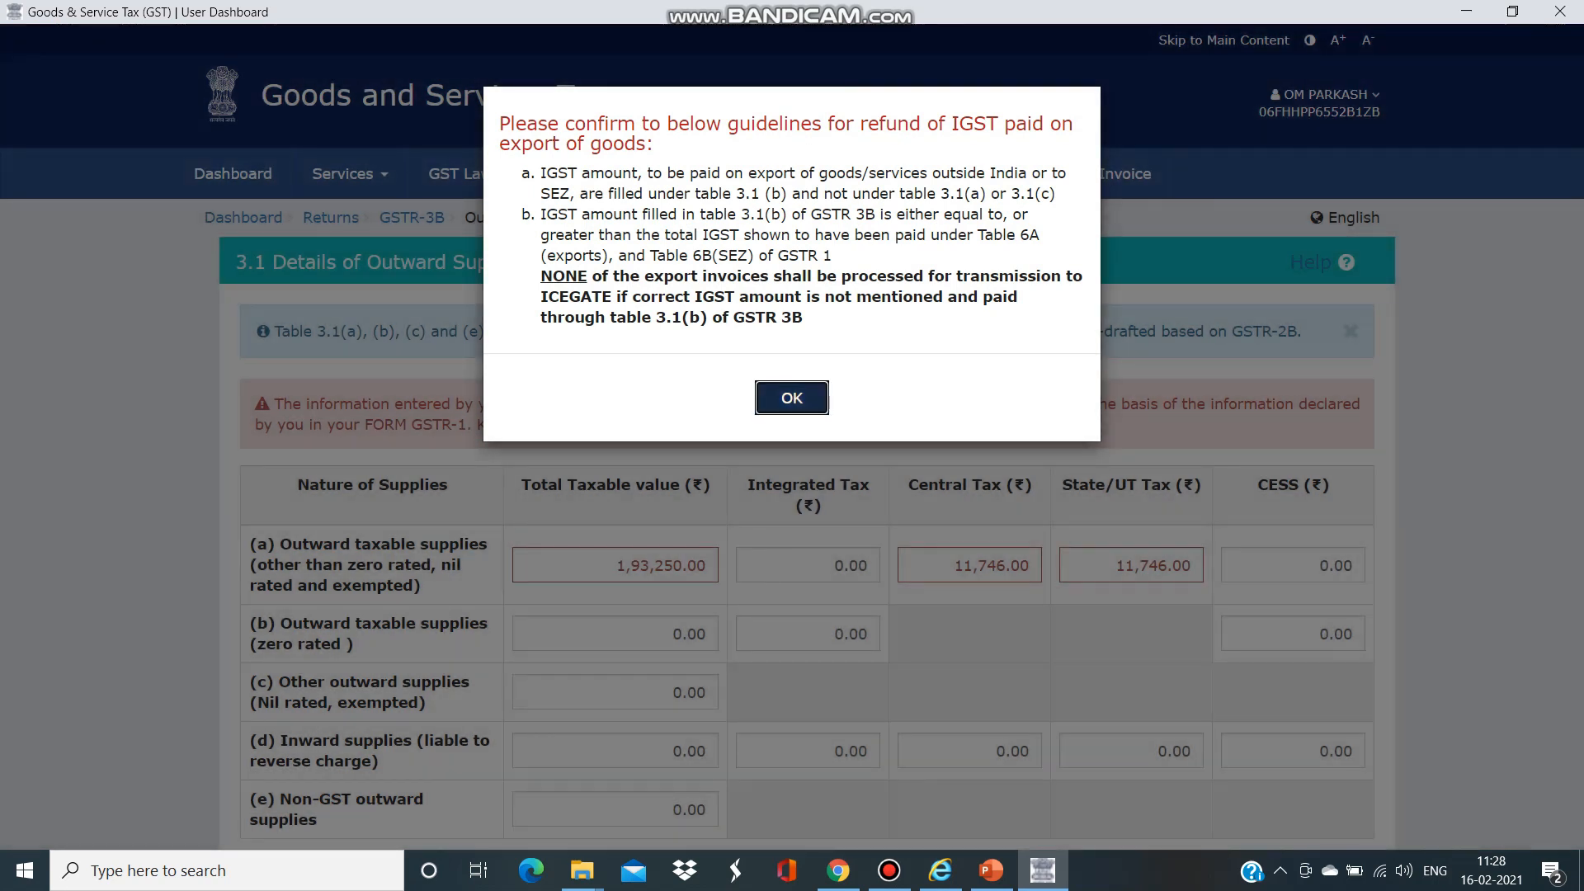
scroll(792, 398, "down", 1)
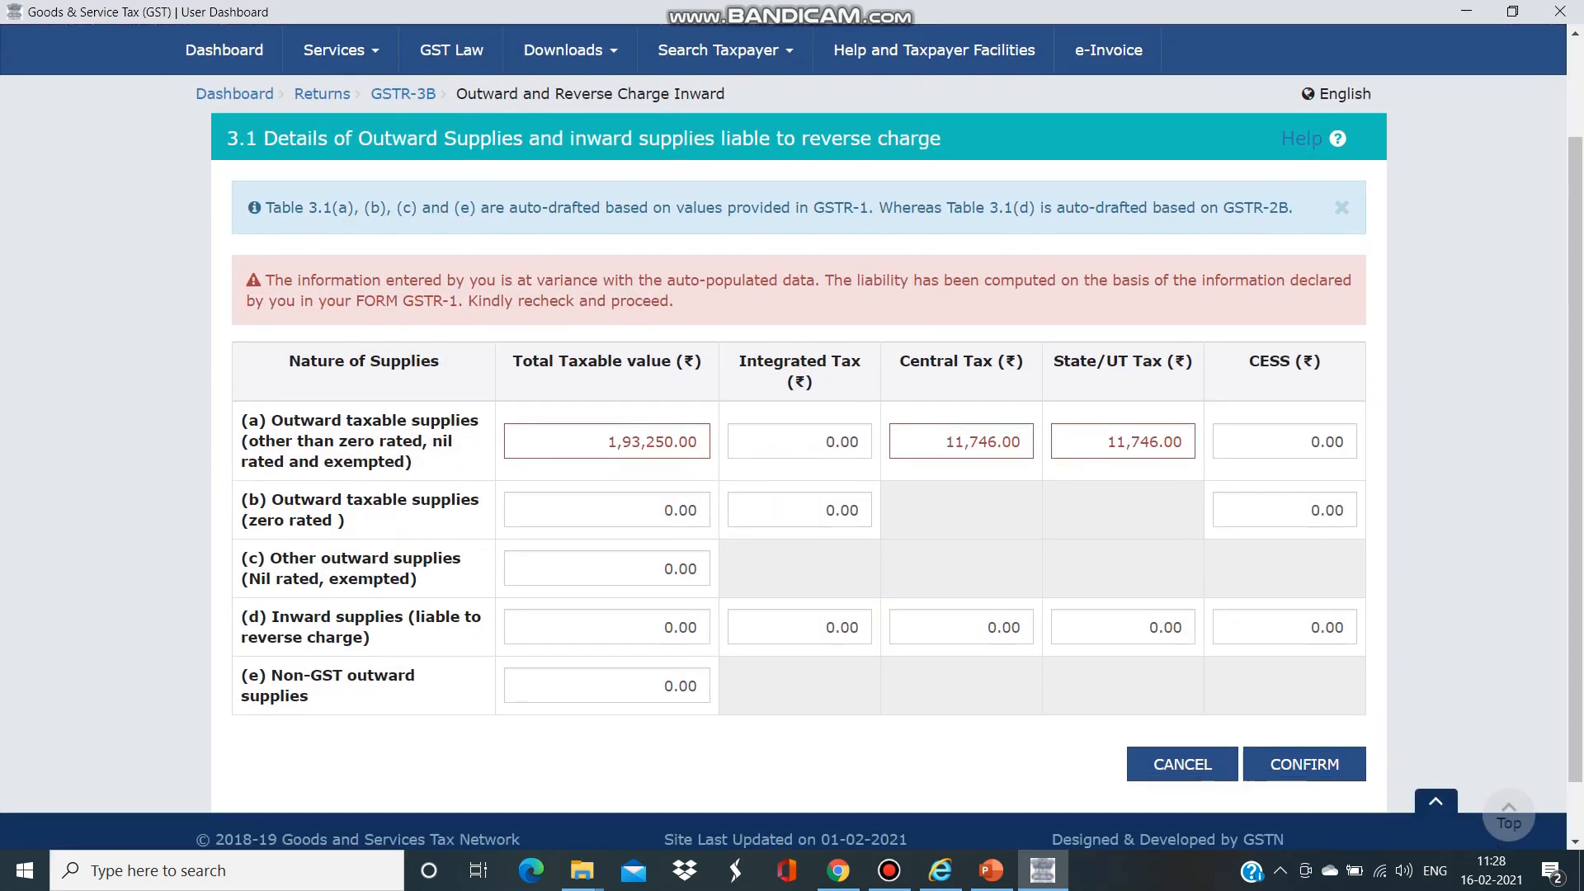
scroll(792, 446, "down", 1)
left_click_drag(281, 166, 1287, 166)
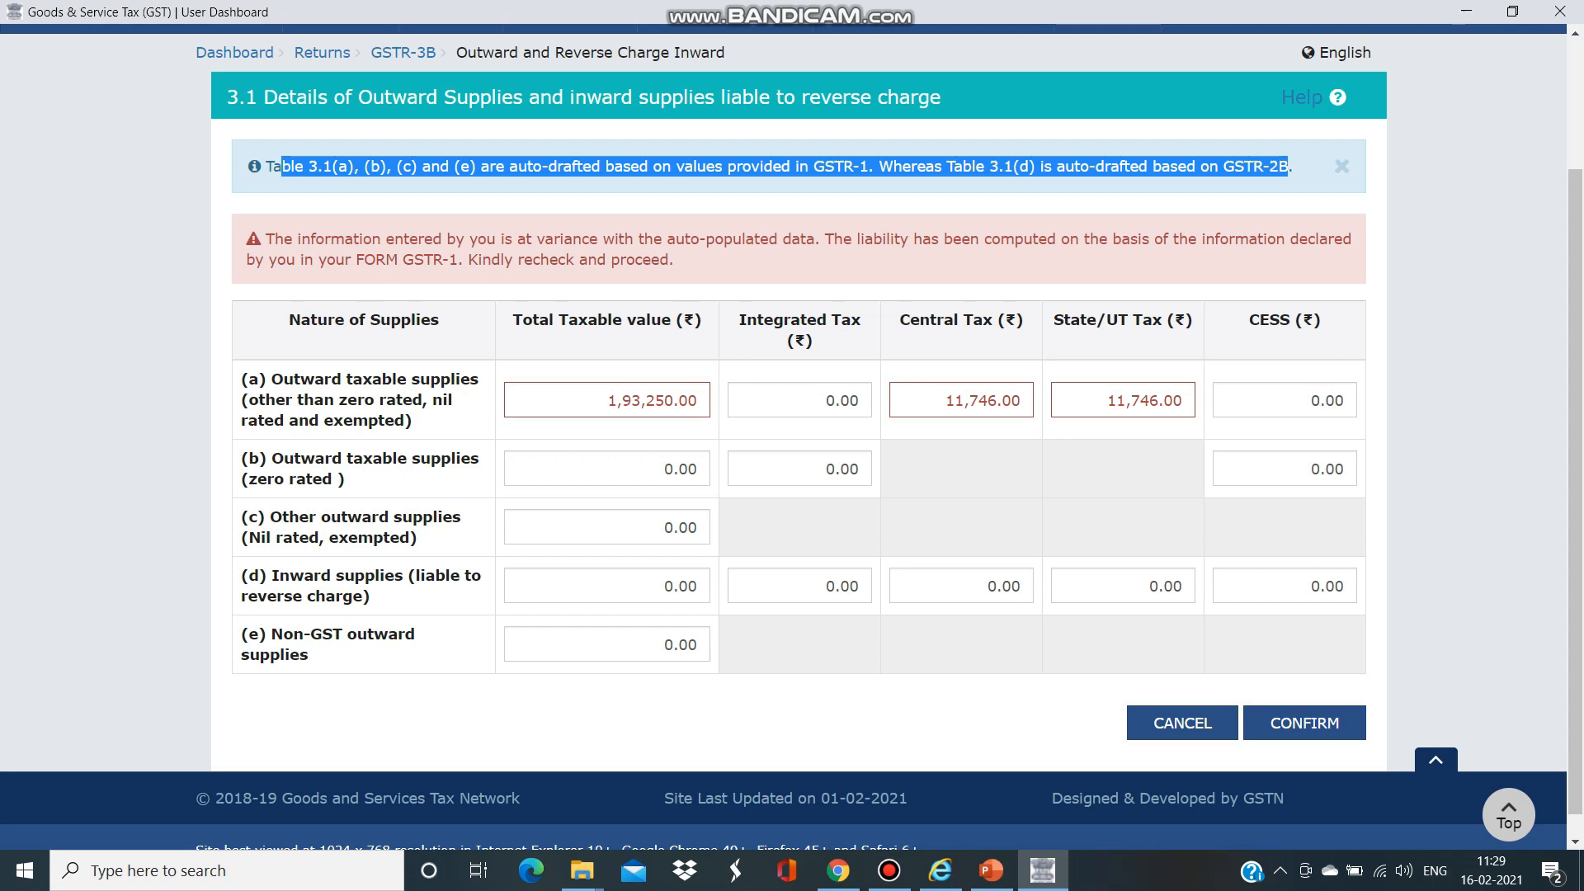
left_click_drag(678, 259, 553, 238)
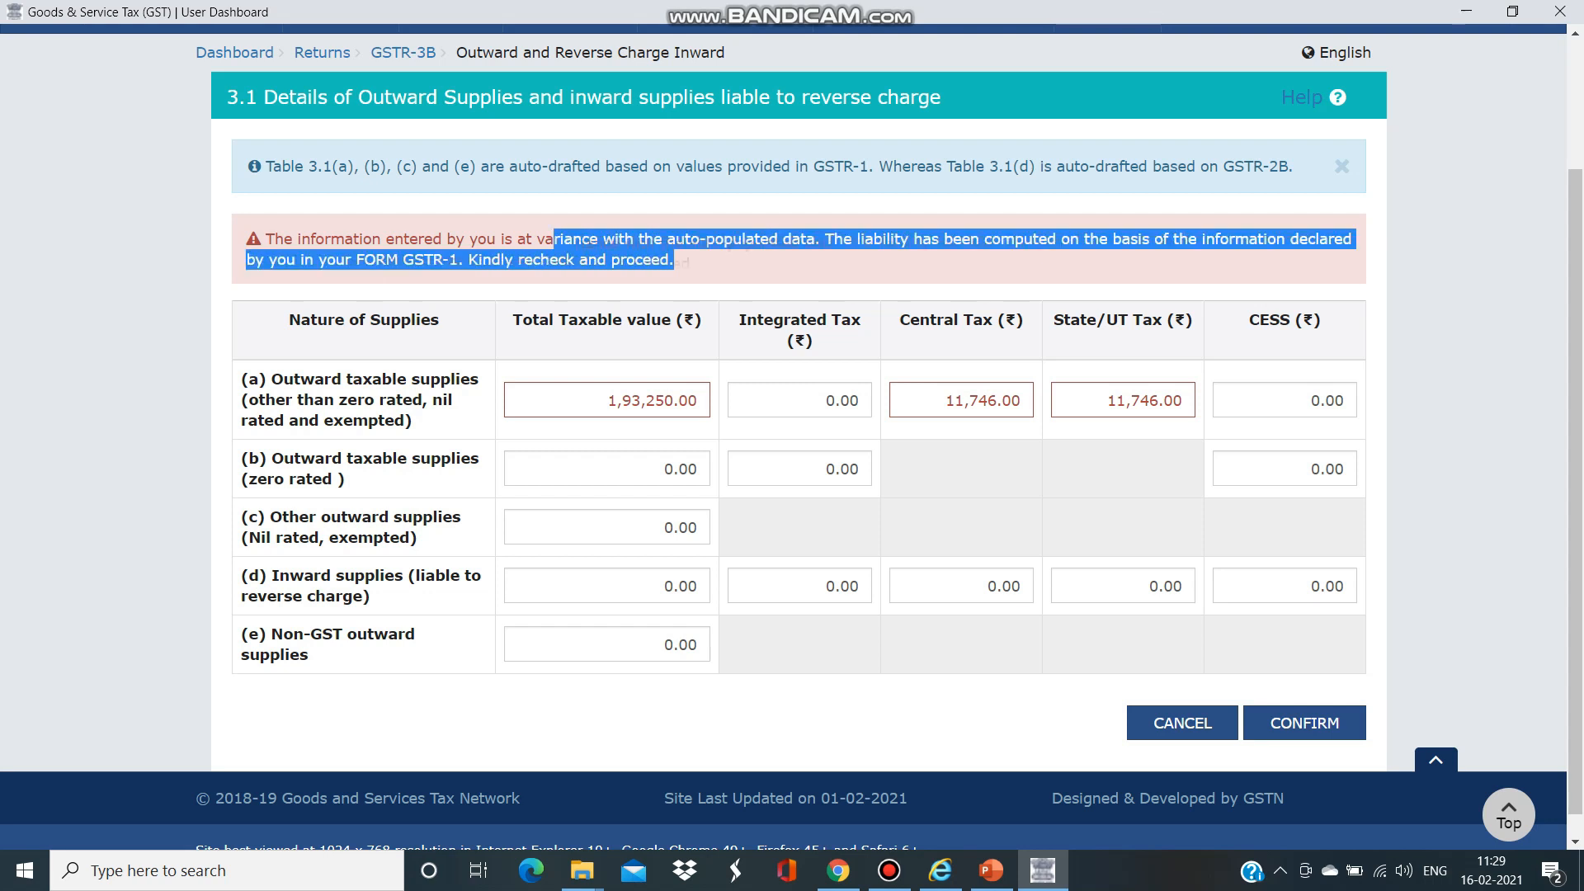
left_click_drag(265, 238, 676, 259)
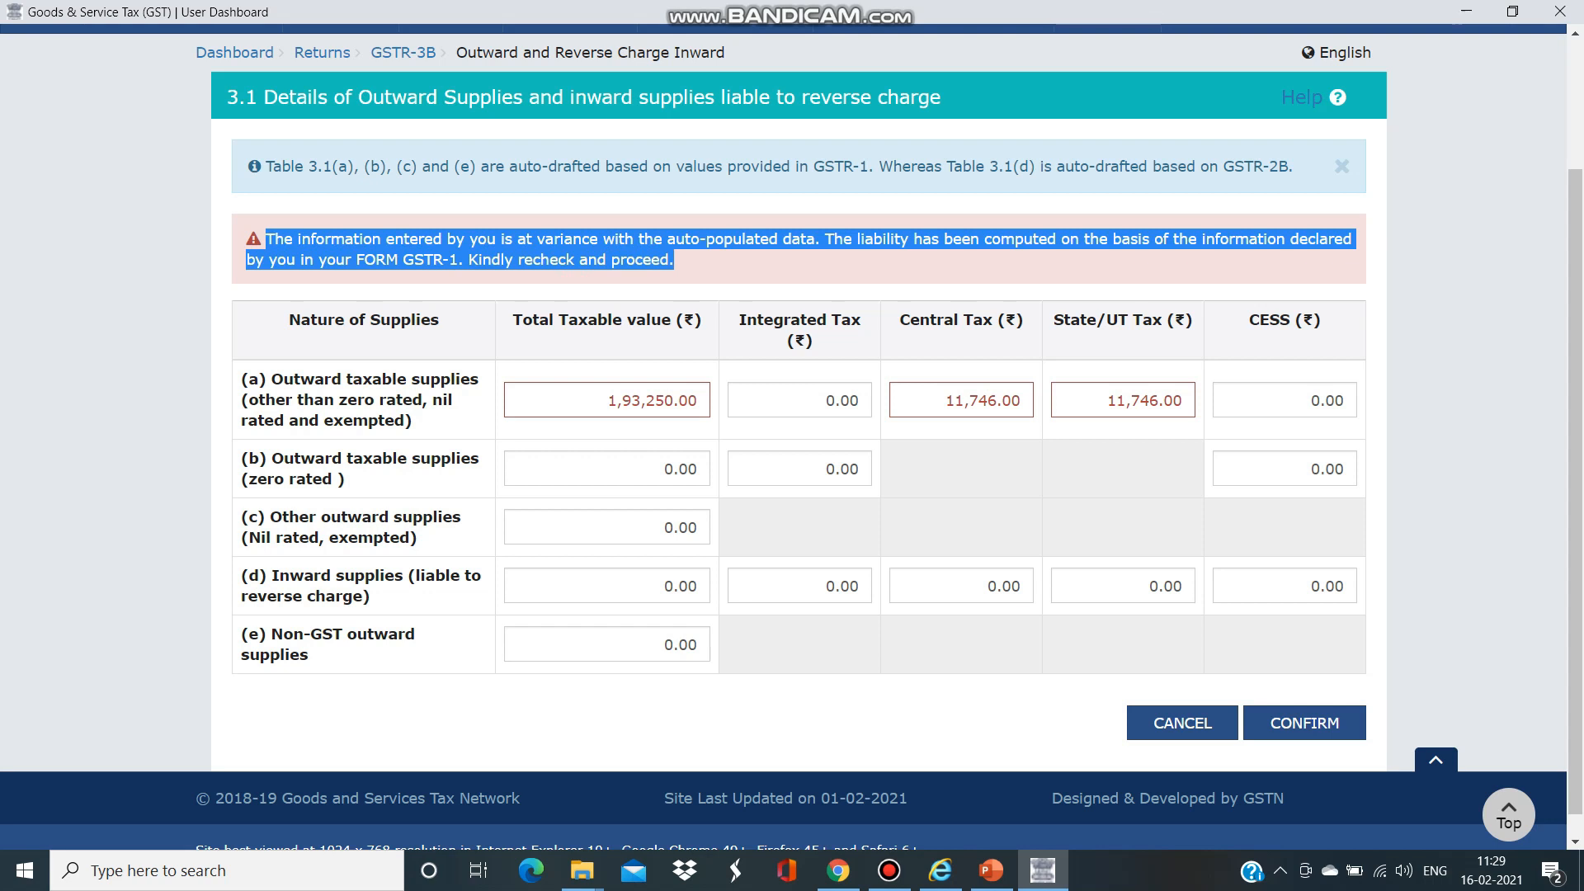
left_click(726, 262)
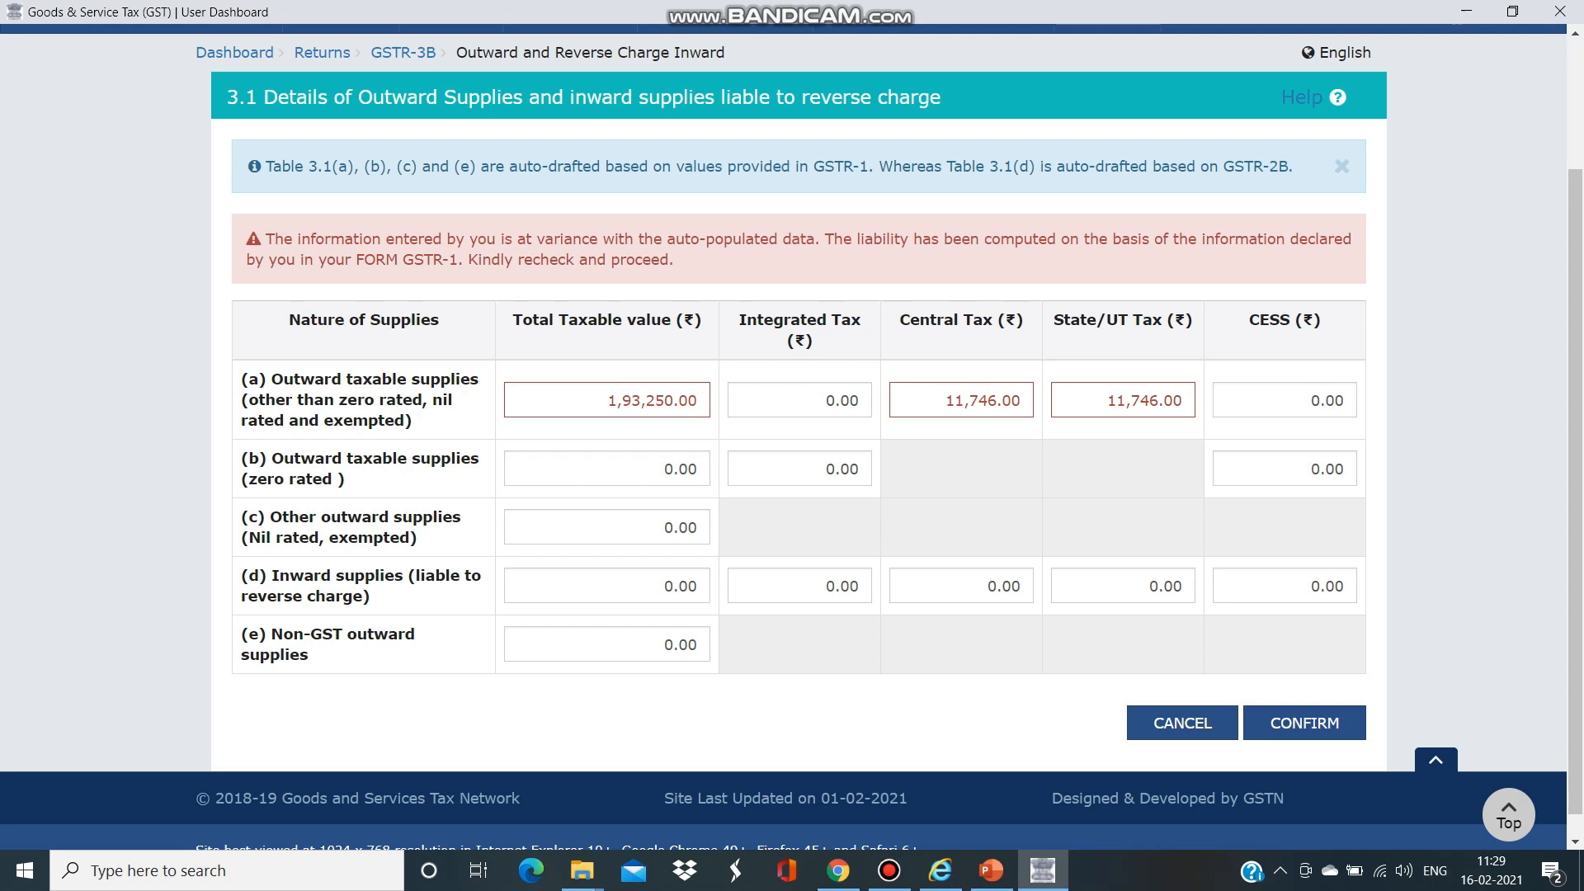
- Leave the reverse-charge and Non-GST outward supply values at 0.00 and confirm table 3.1
left_click(696, 586)
key("Tab")
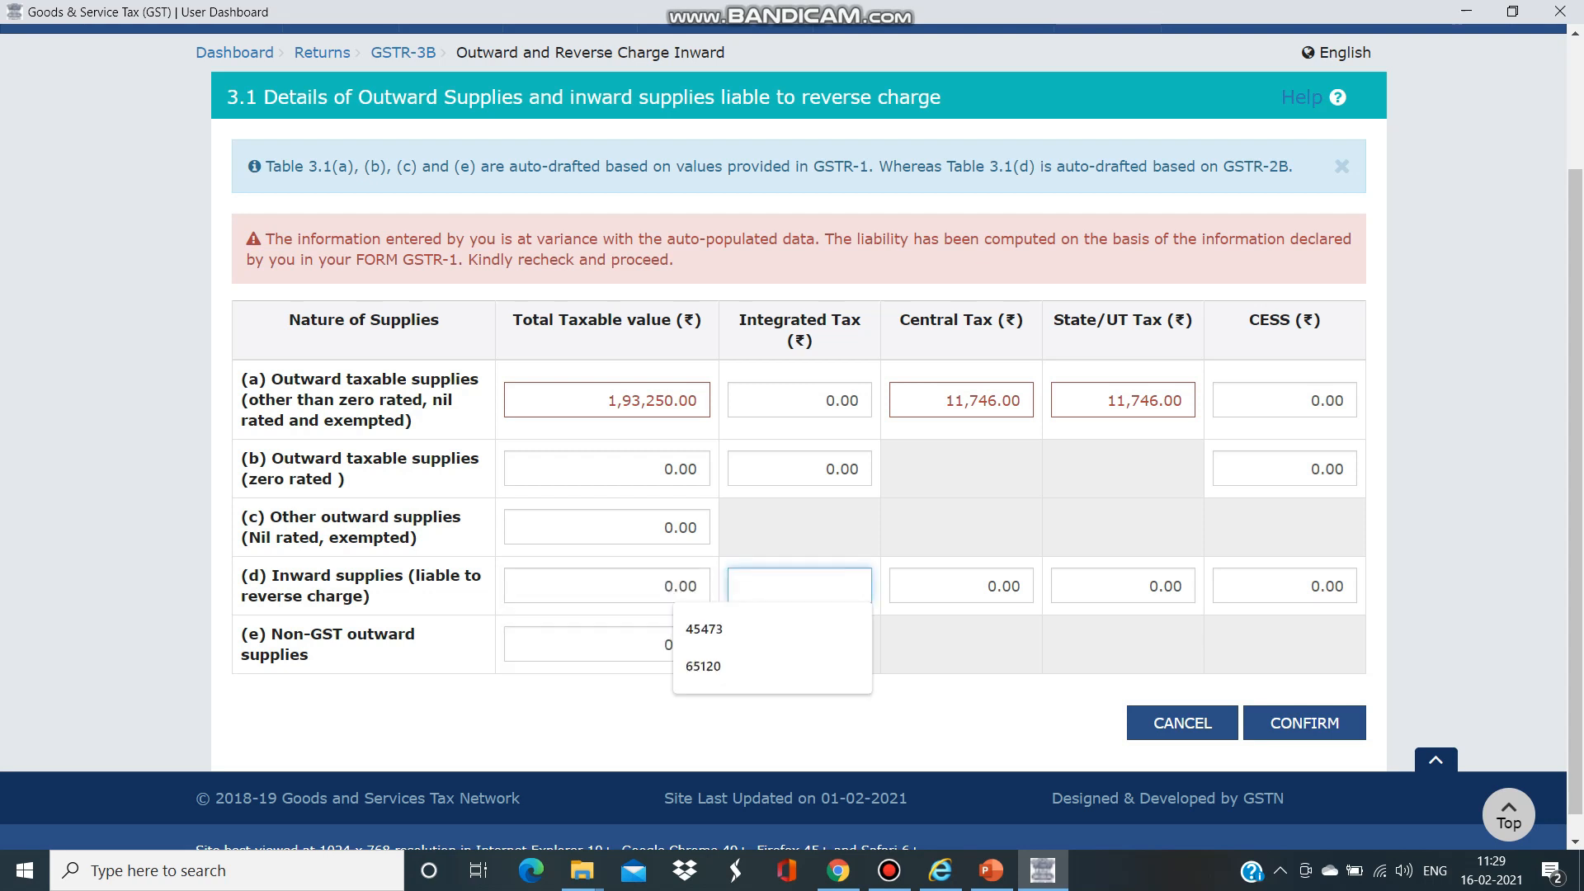
key("Tab")
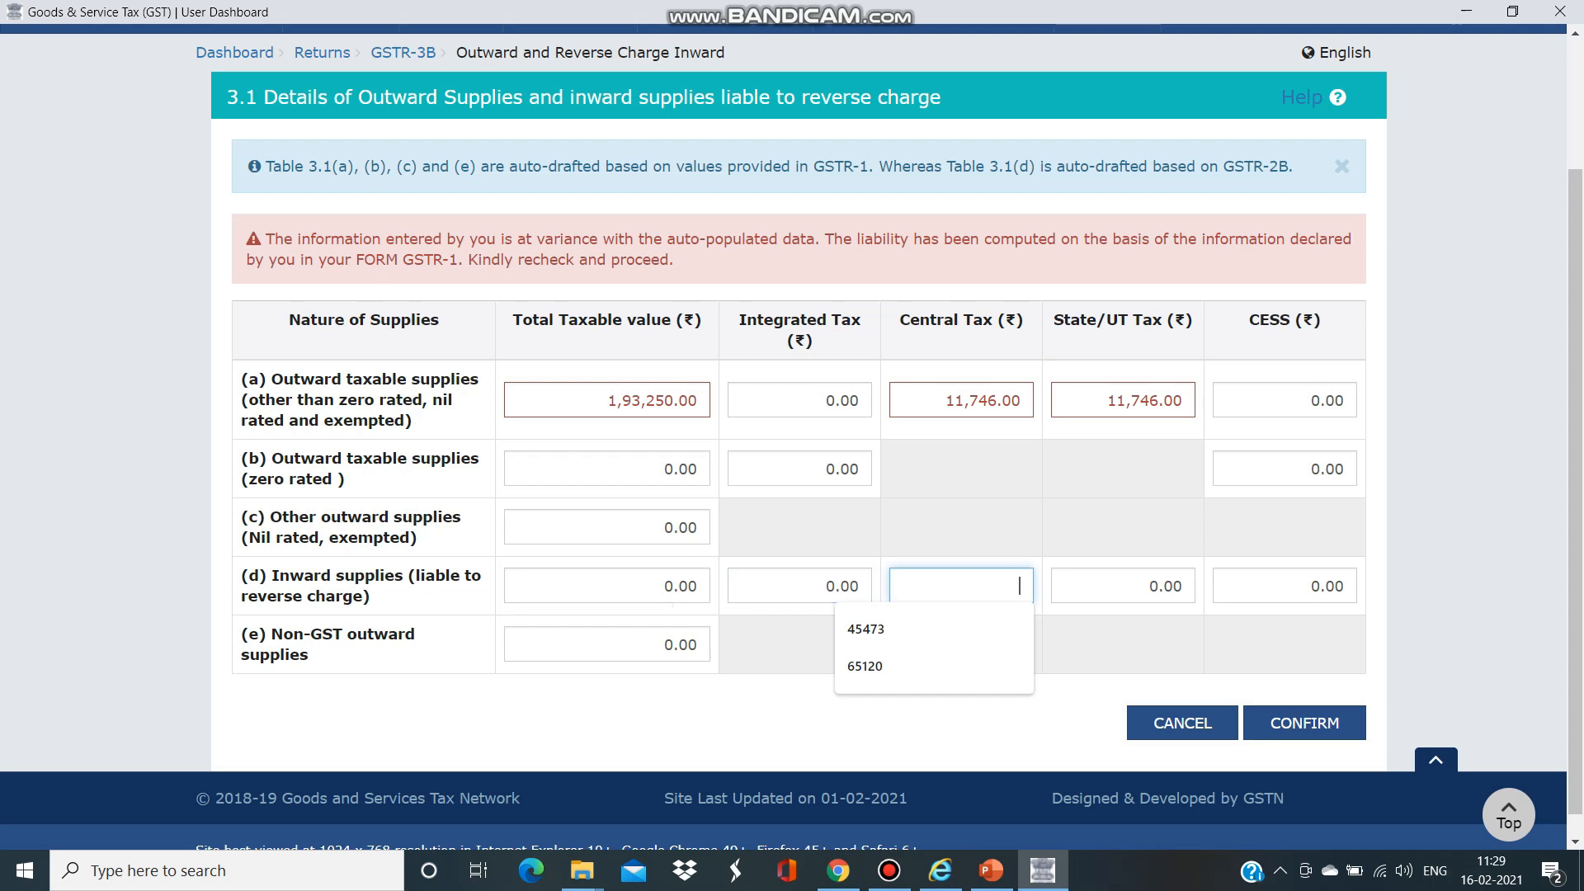
key("Tab")
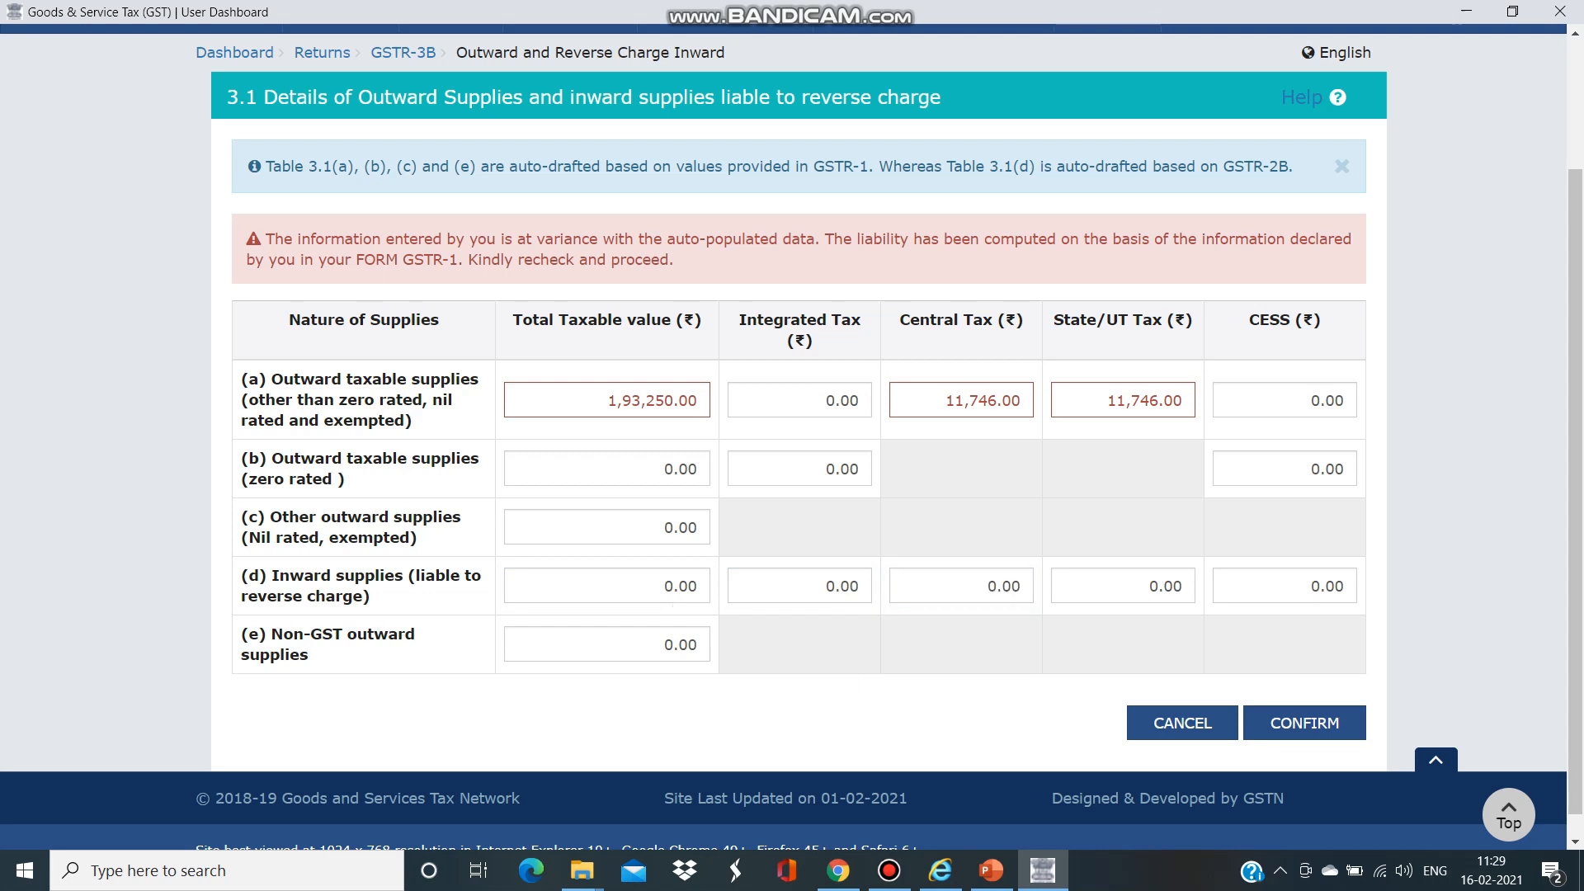
left_click(678, 645)
key("Tab")
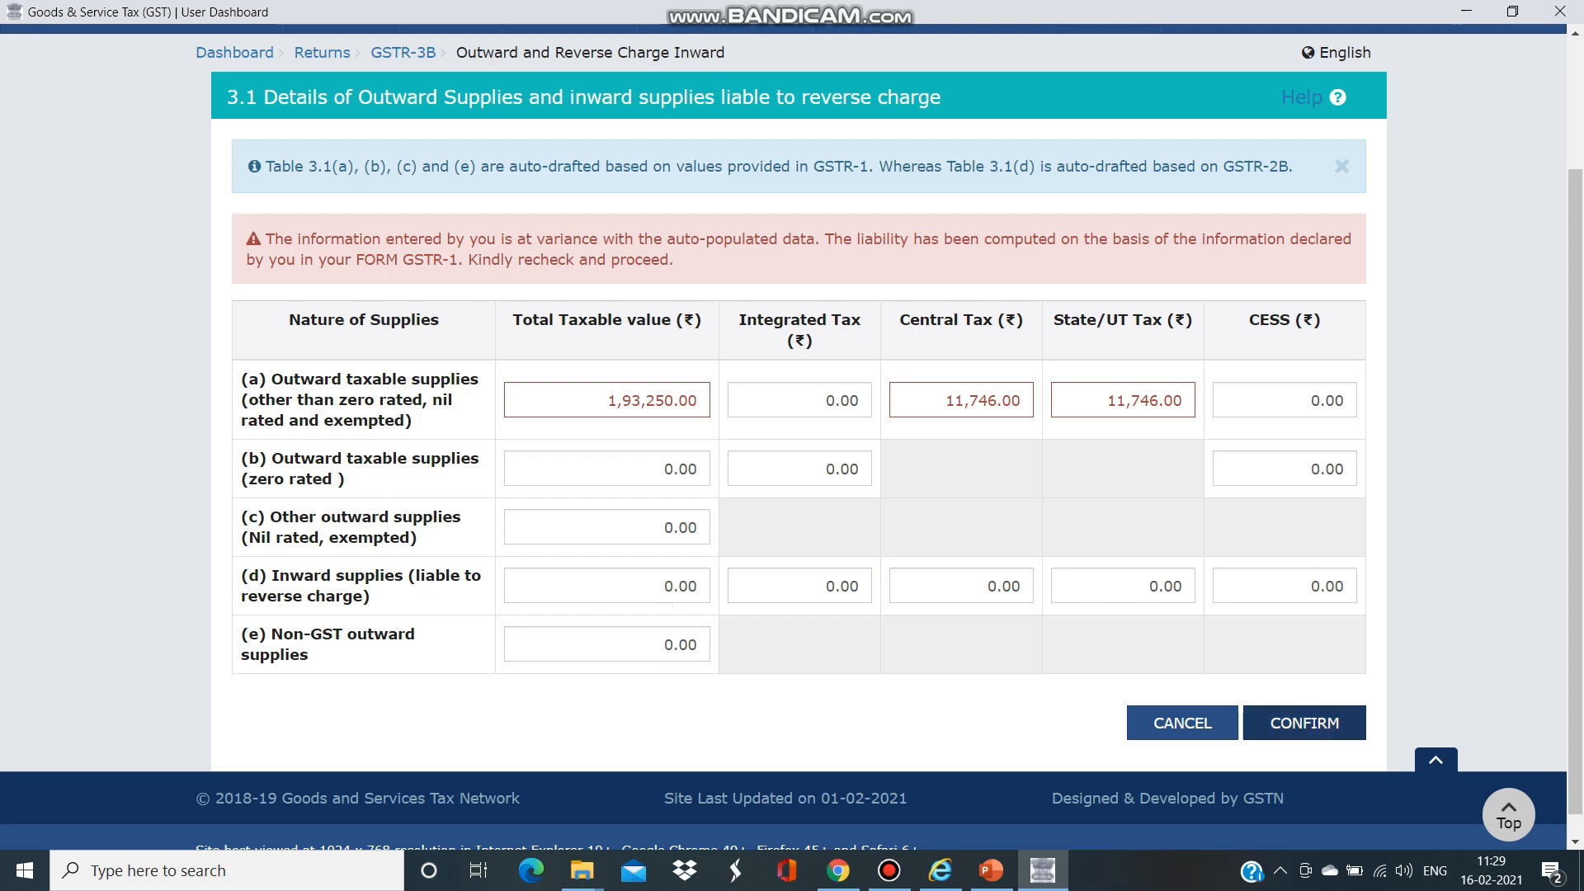
left_click(1305, 723)
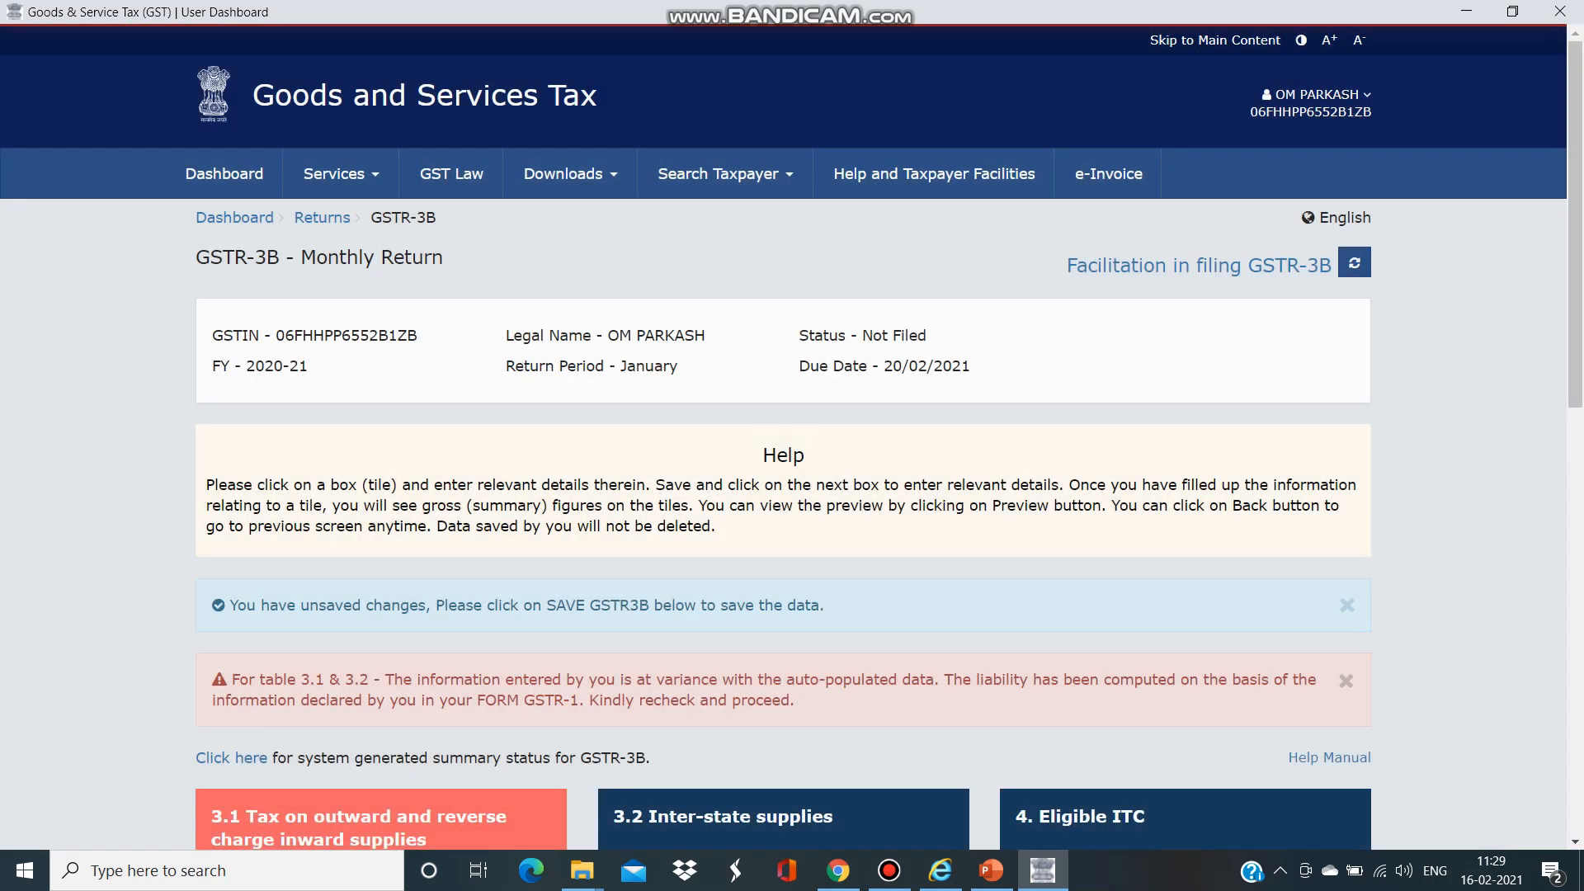
- Open the Eligible ITC table and review the GSTR-2B auto-drafting note
scroll(784, 445, "down", 8)
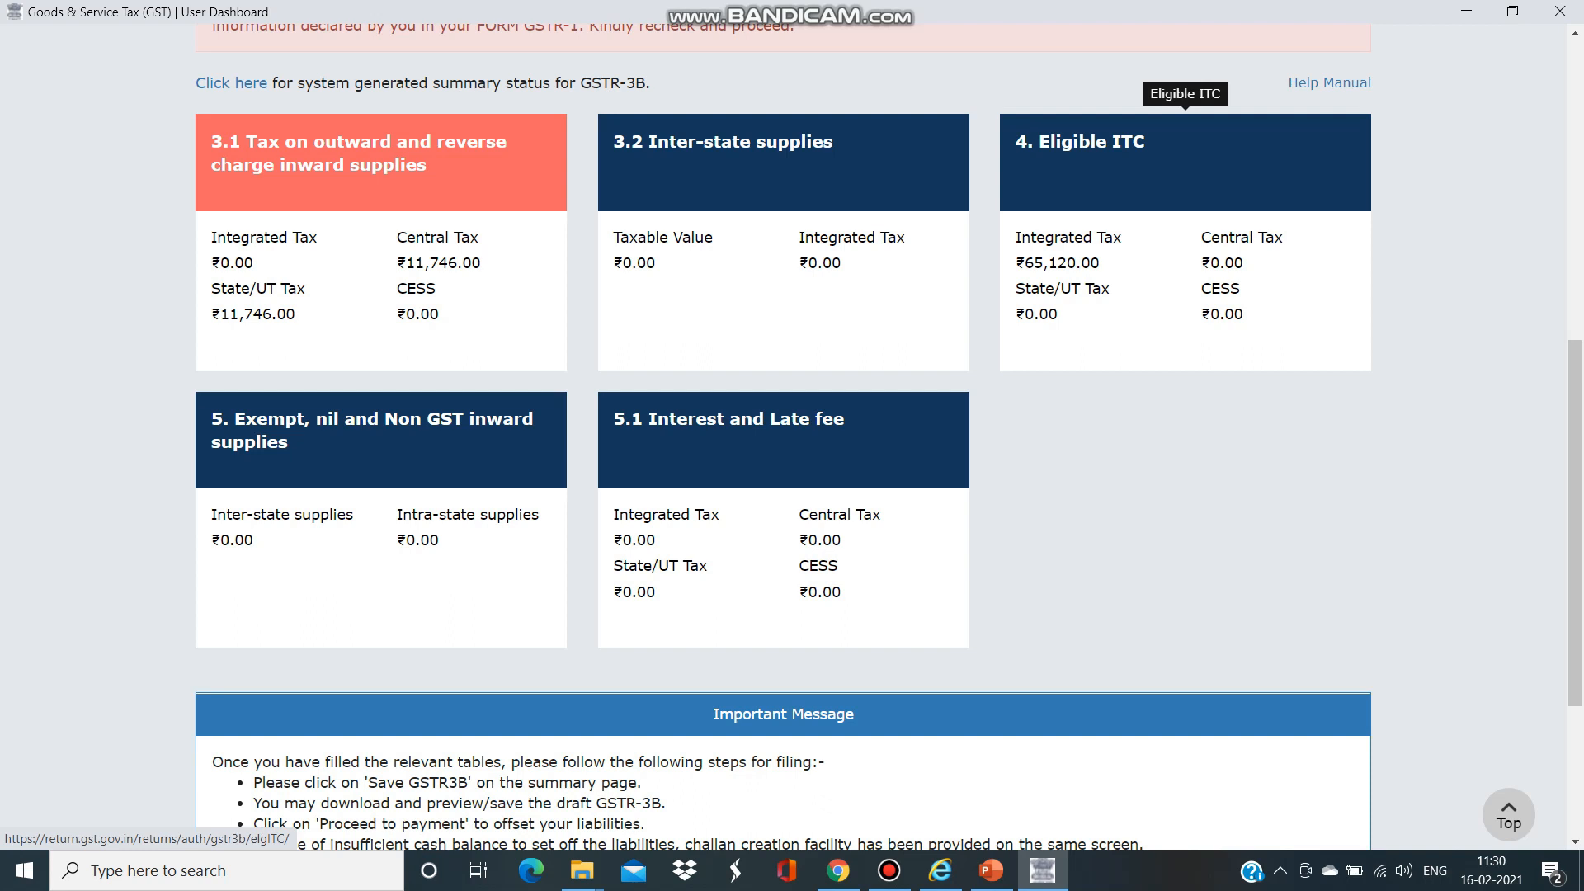
left_click(1186, 164)
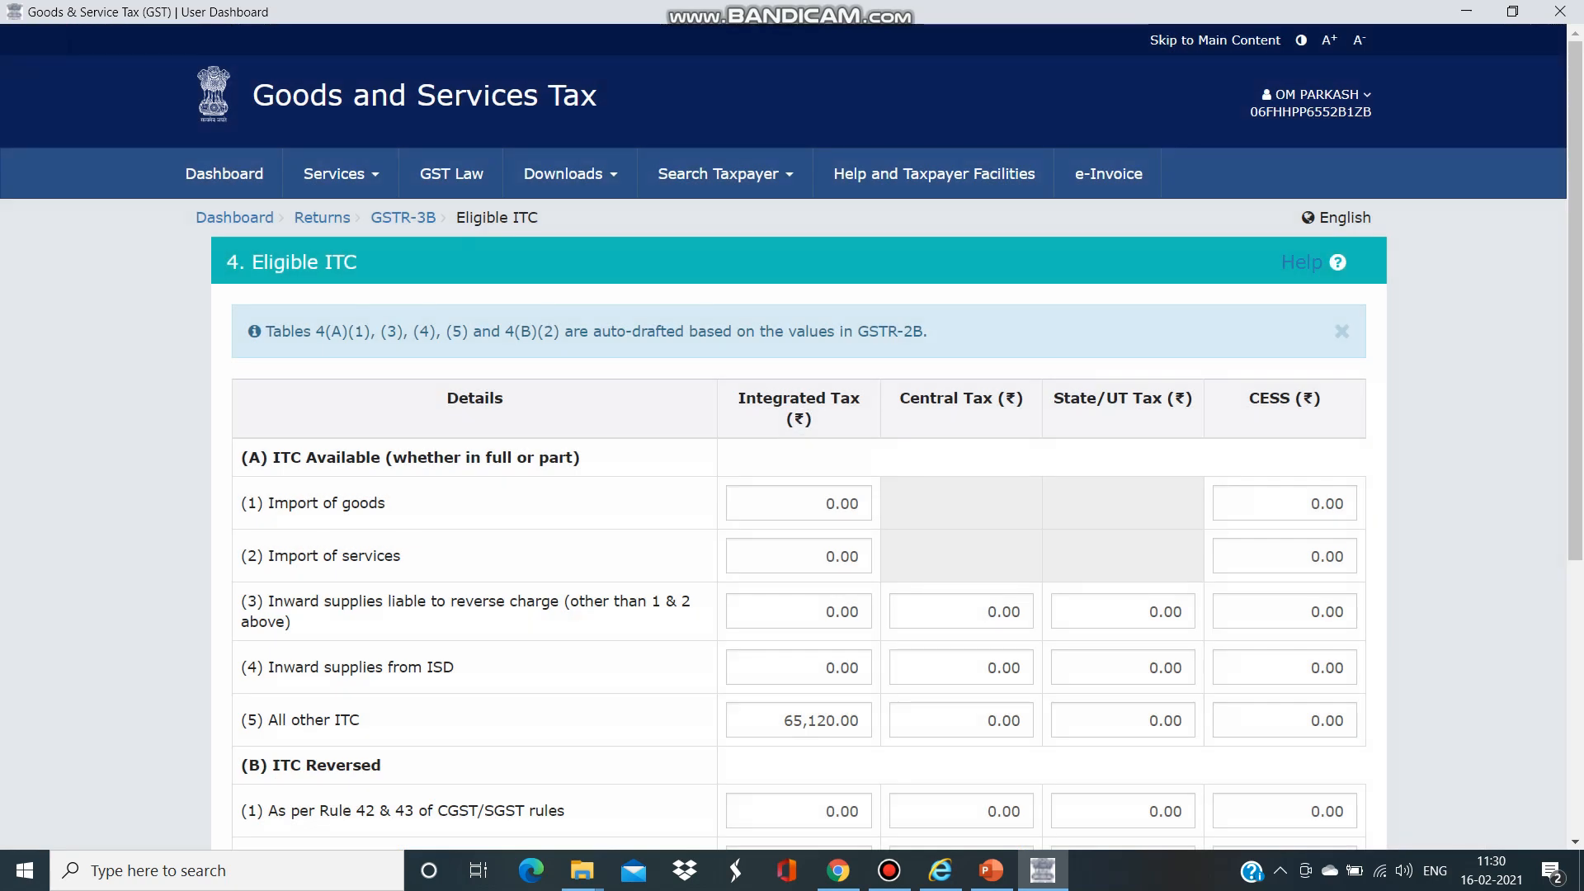
left_click_drag(261, 332, 922, 331)
left_click_drag(857, 331, 922, 332)
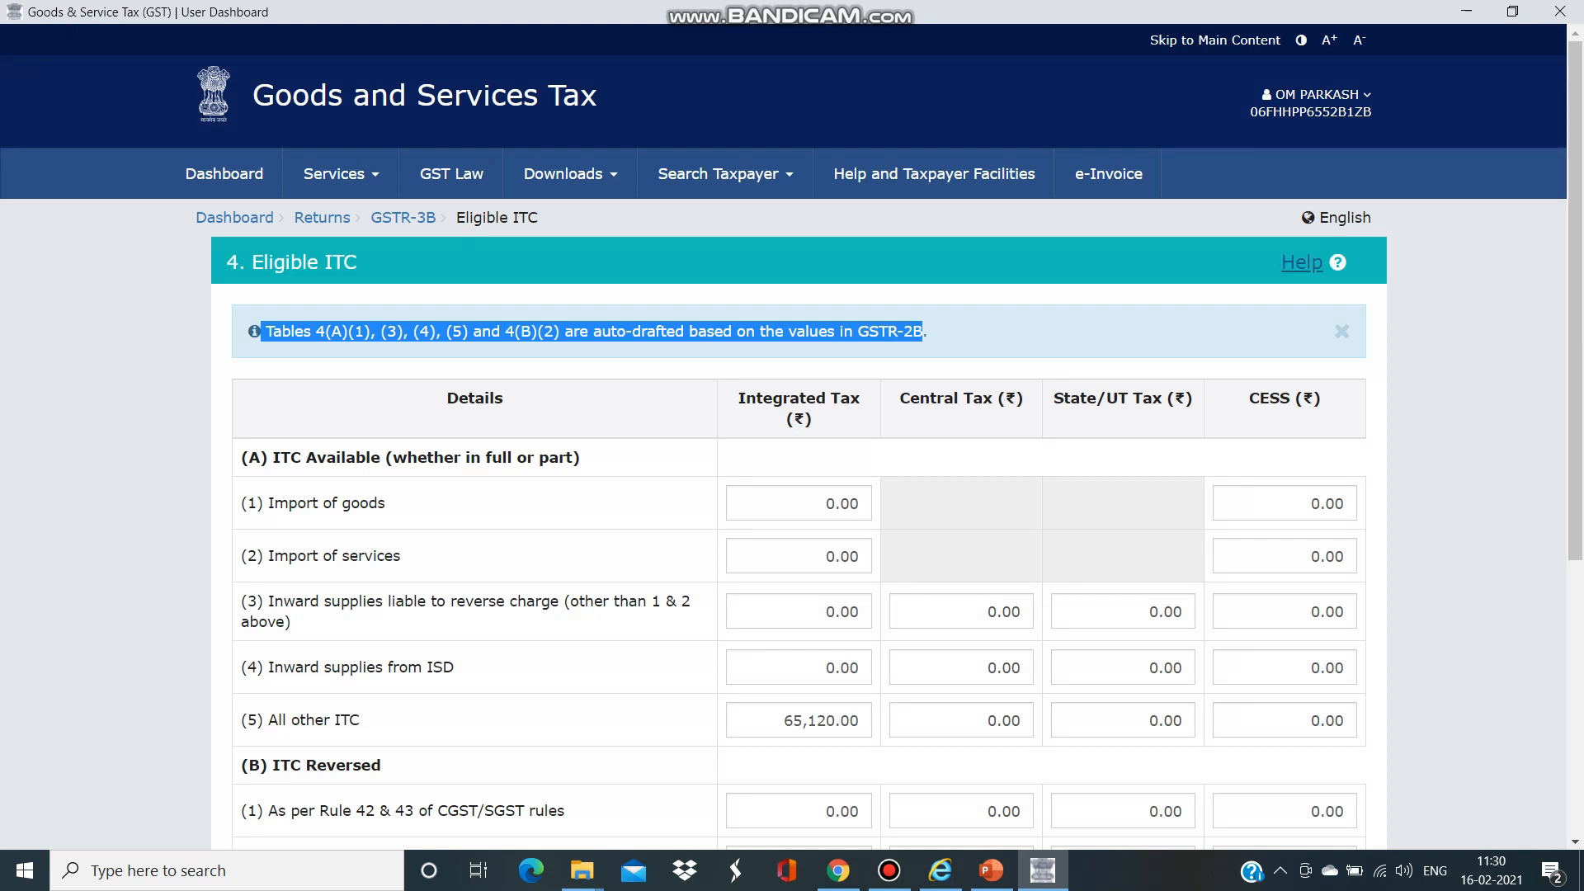
scroll(792, 438, "down", 2)
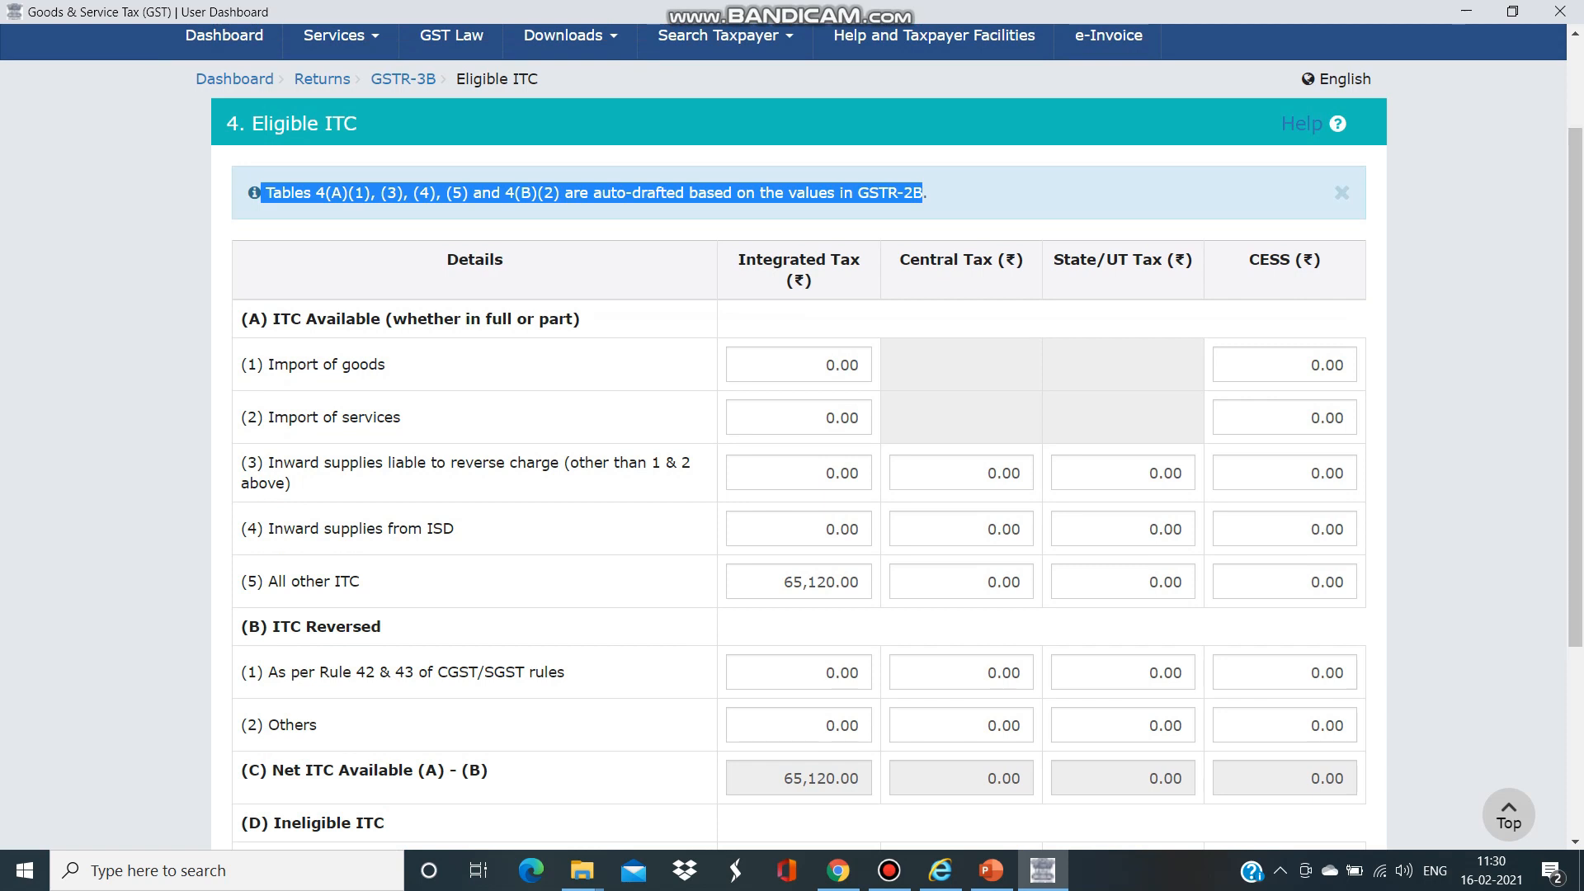
- Change All other ITC Integrated Tax from 65,120.00 to 45,473 and confirm the table
left_click(859, 582)
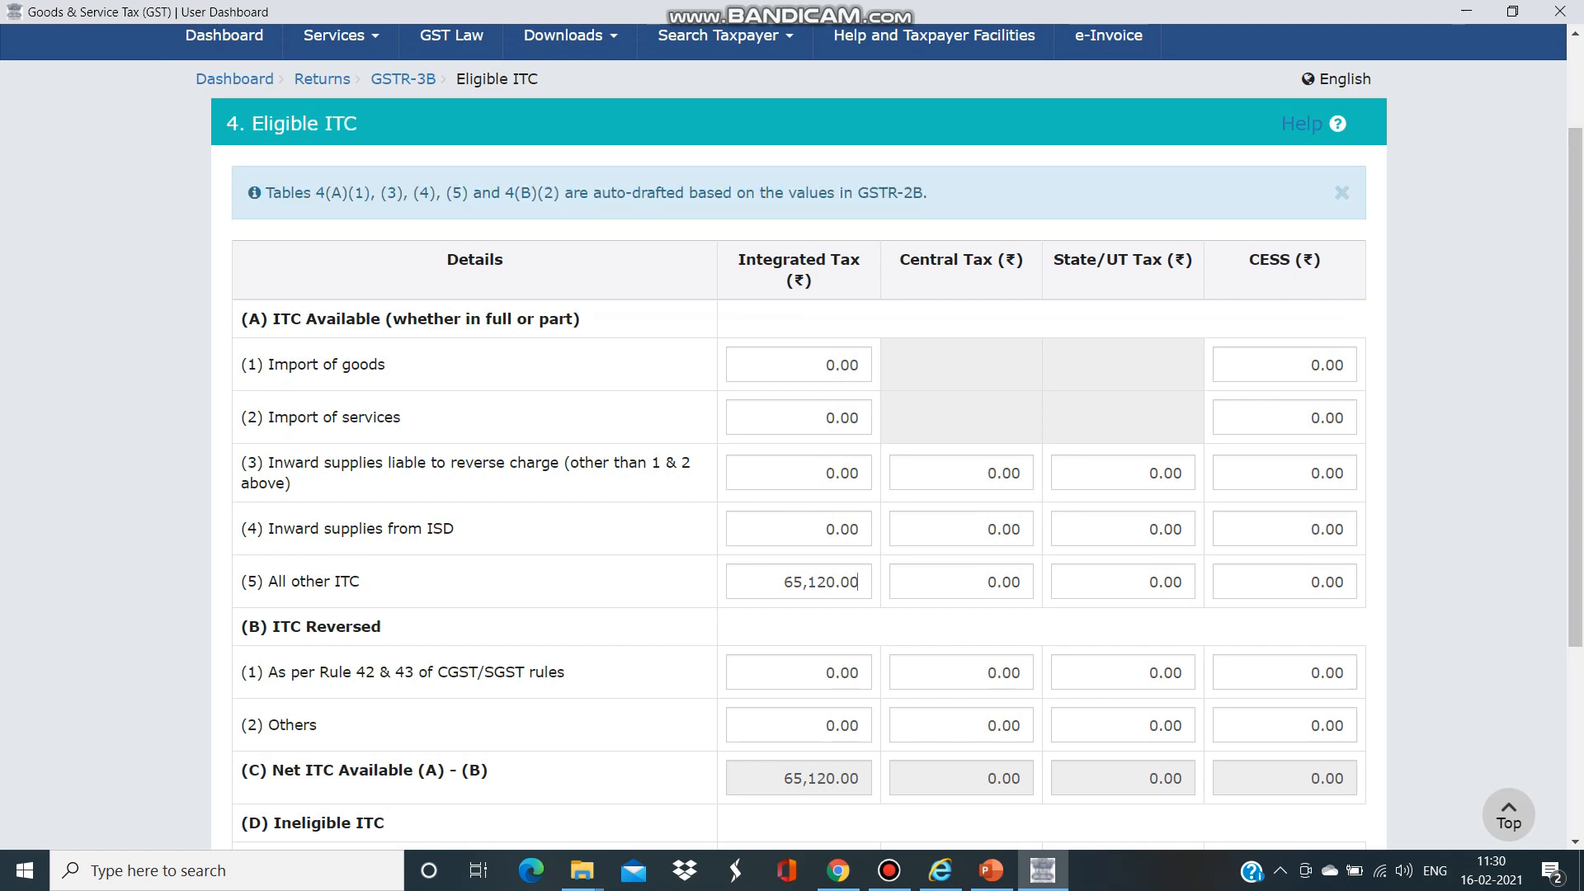
key("BackSpace")
key("BackSpace")
key("BackSpace")
key("BackSpace")
key("BackSpace")
key("BackSpace")
key("BackSpace")
key("BackSpace")
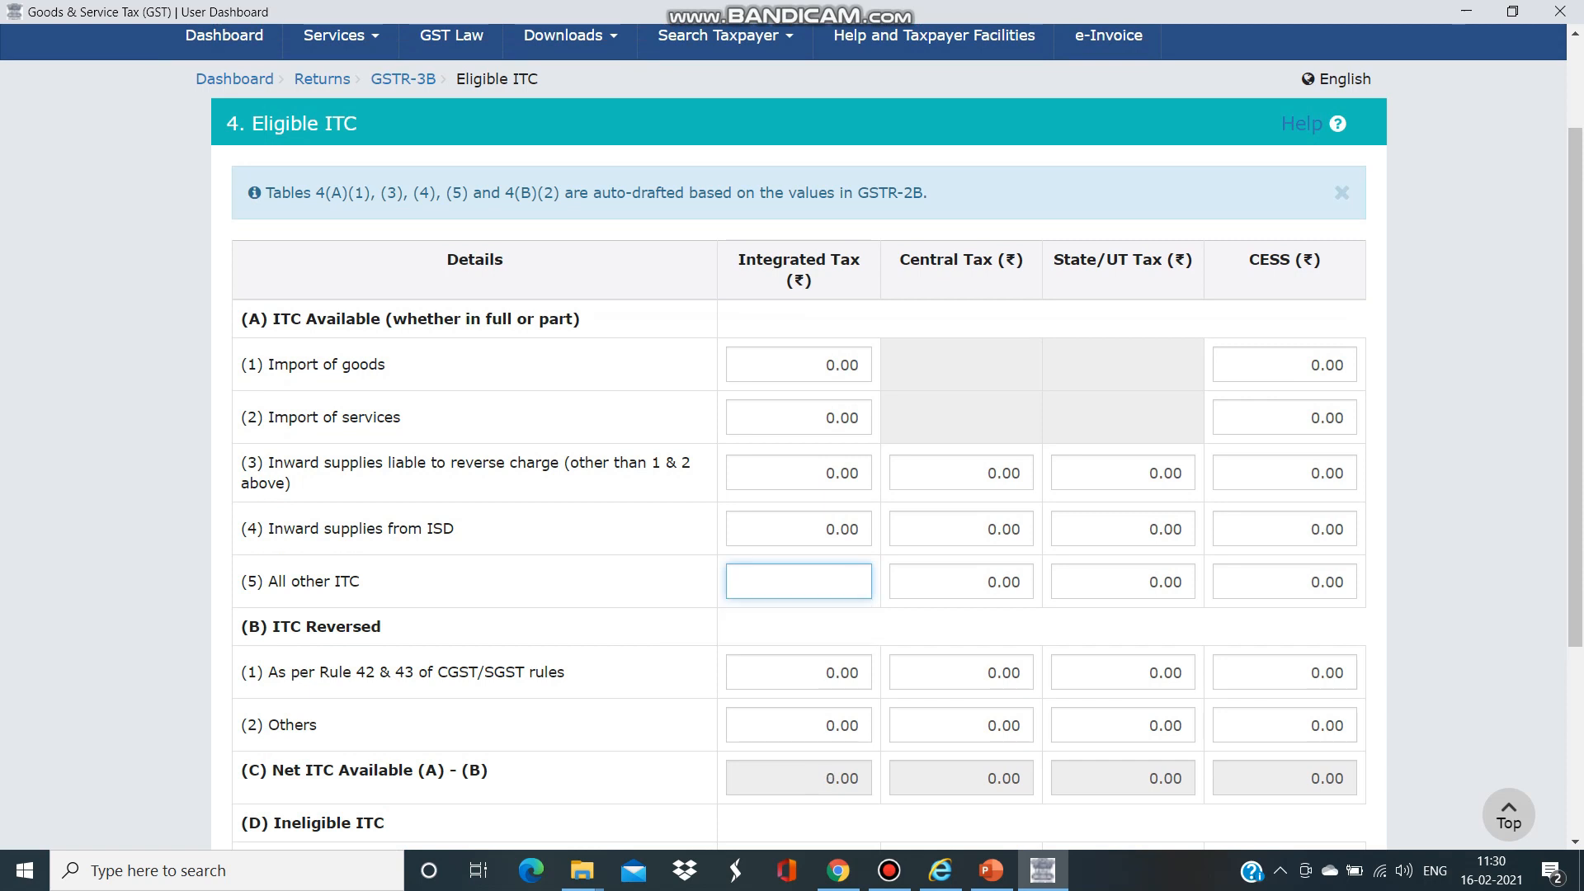
type("45")
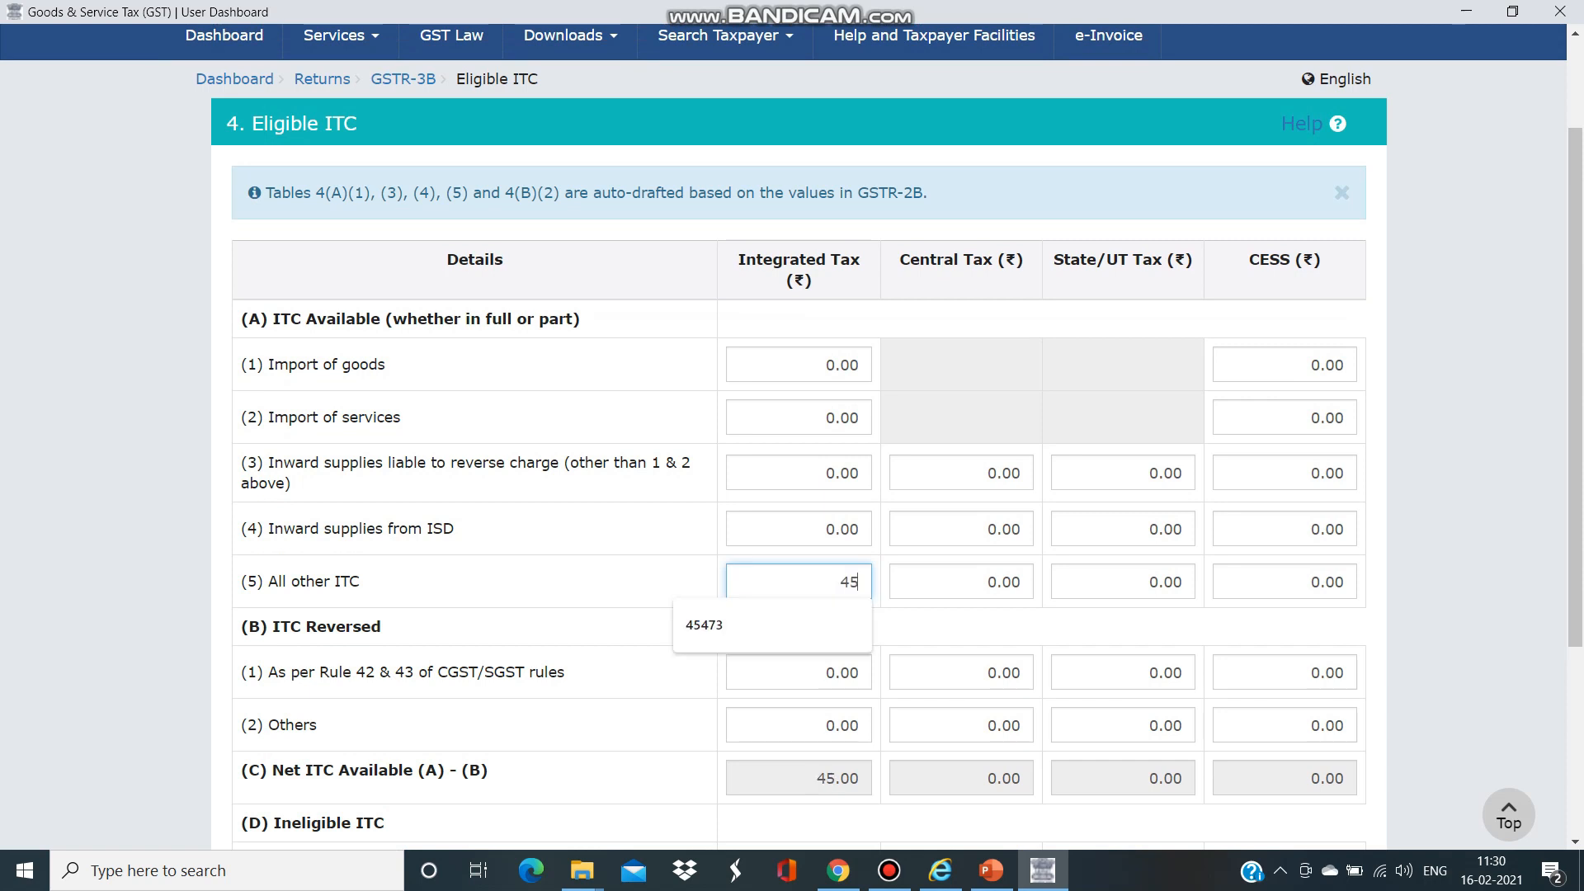
type("473")
key("Tab")
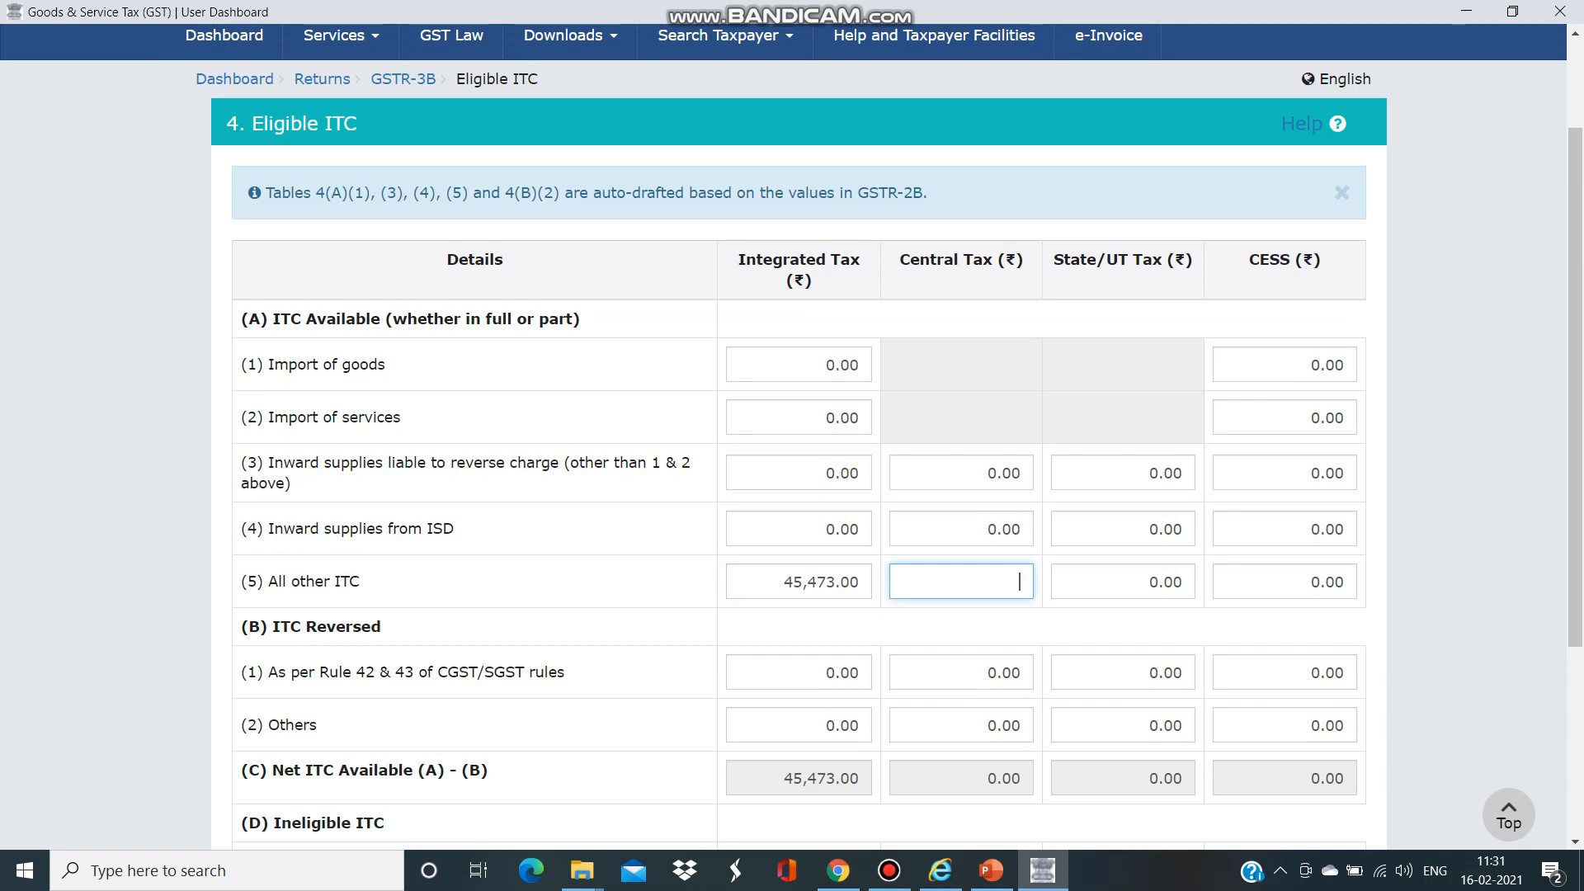
left_click(1468, 462)
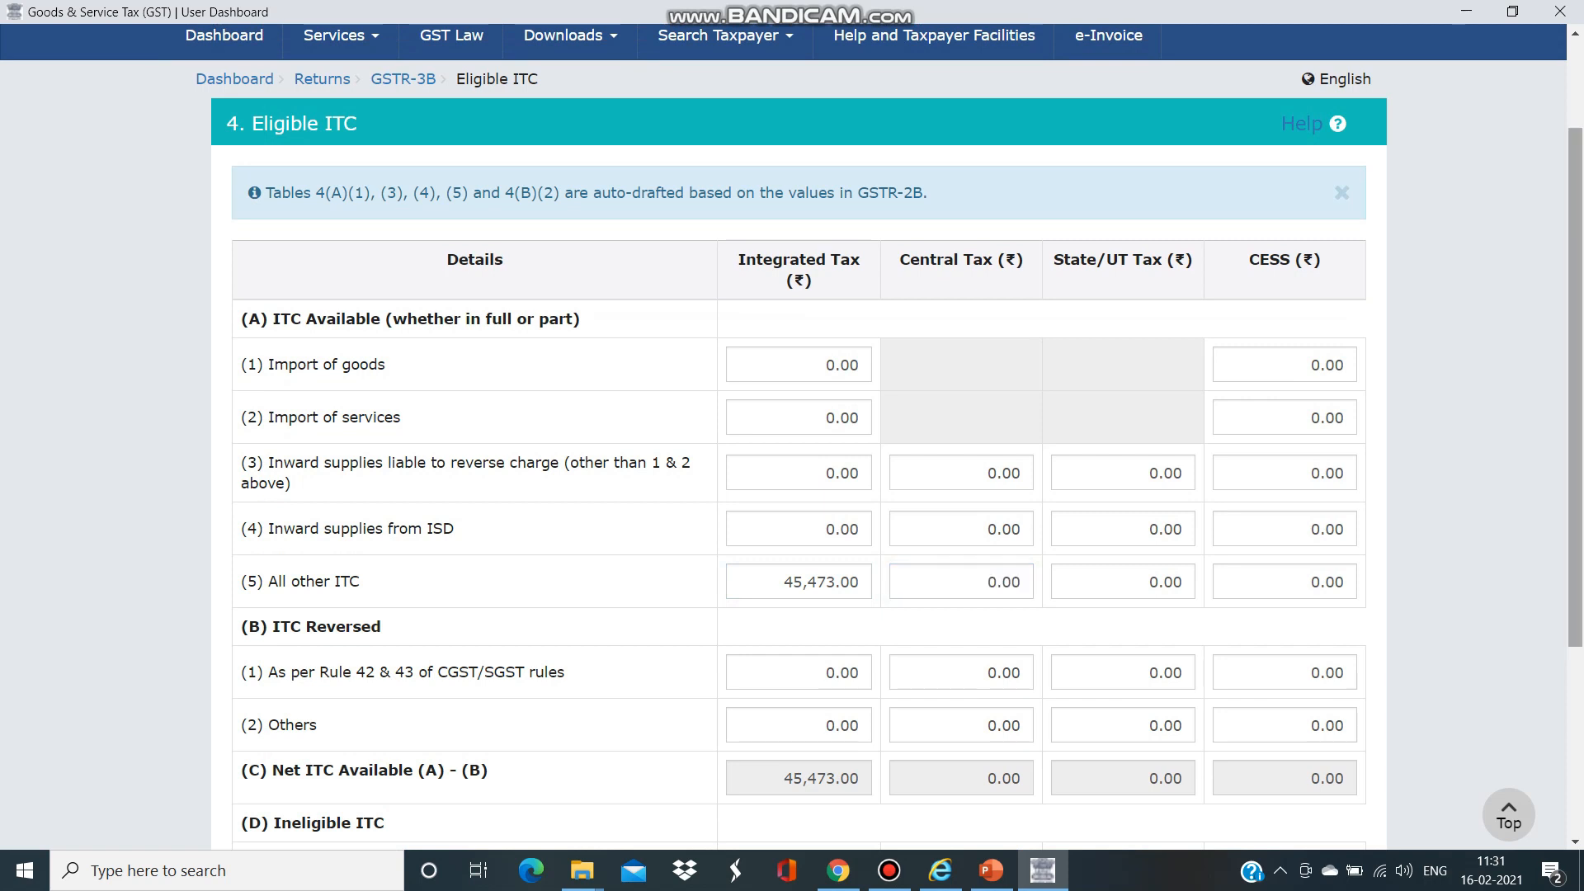
left_click_drag(1575, 396, 1575, 584)
left_click(1304, 702)
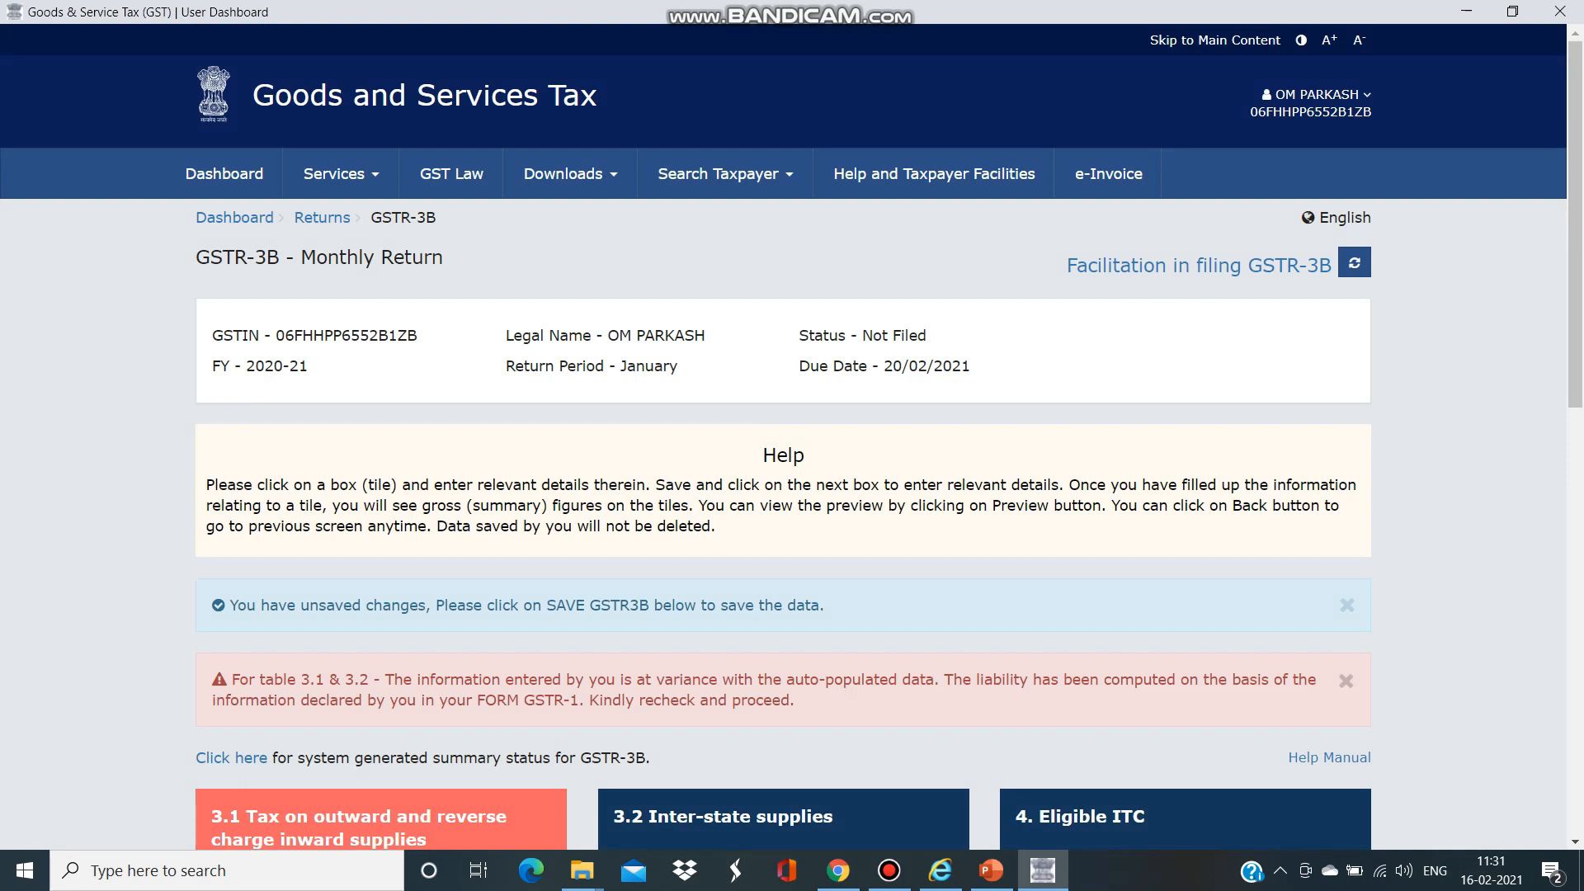
- Refresh the GSTR-3B summary and proceed to payment, raising the table 3.1/3.2 variance warning
left_click(1353, 262)
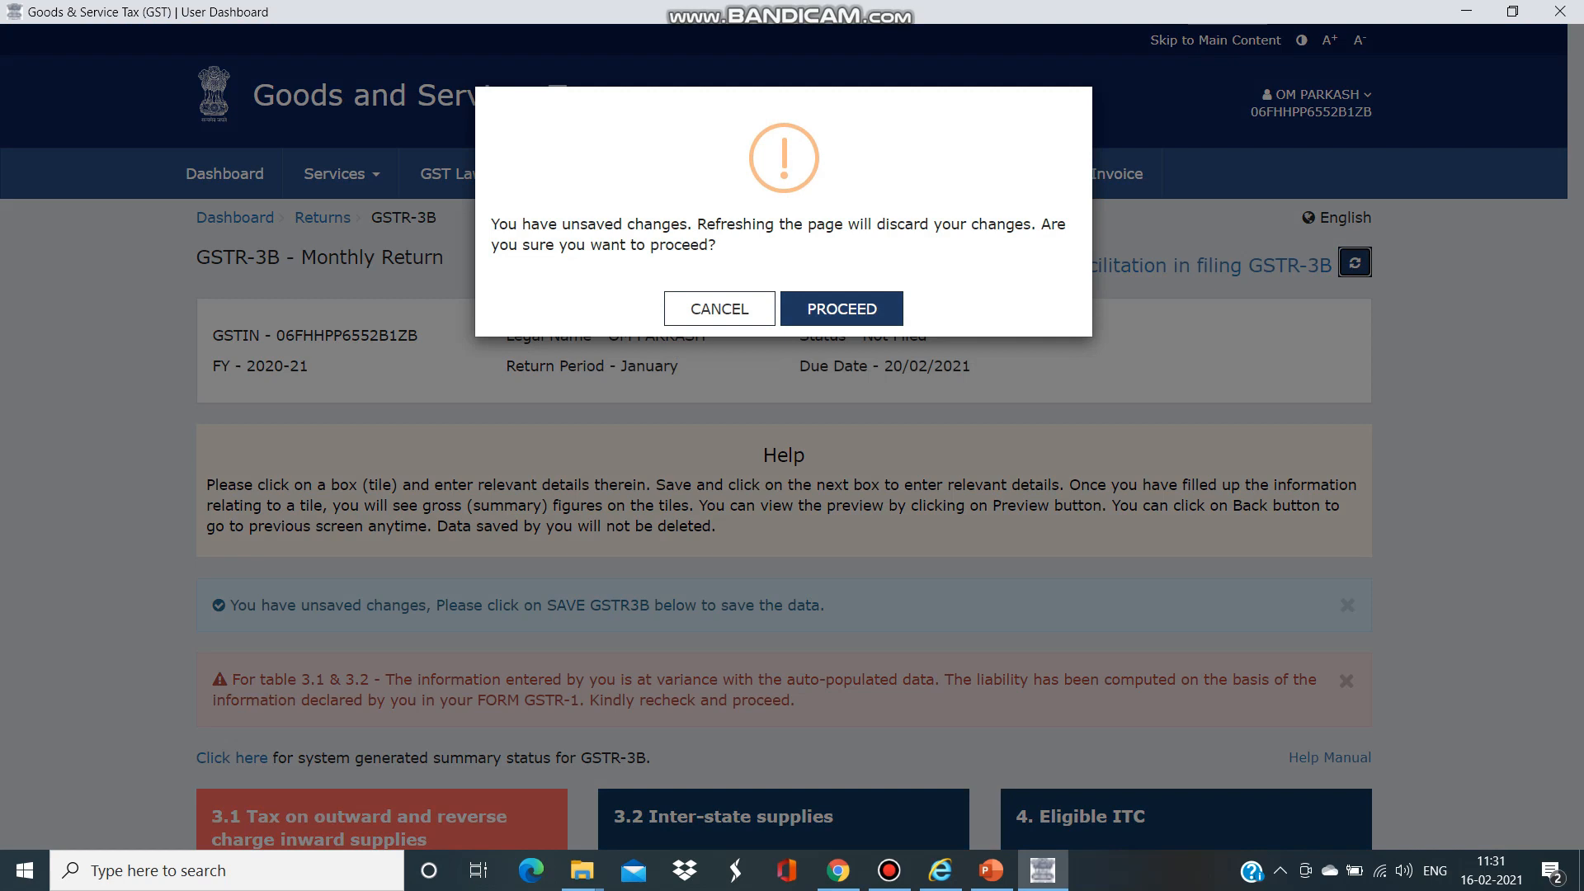
left_click(842, 309)
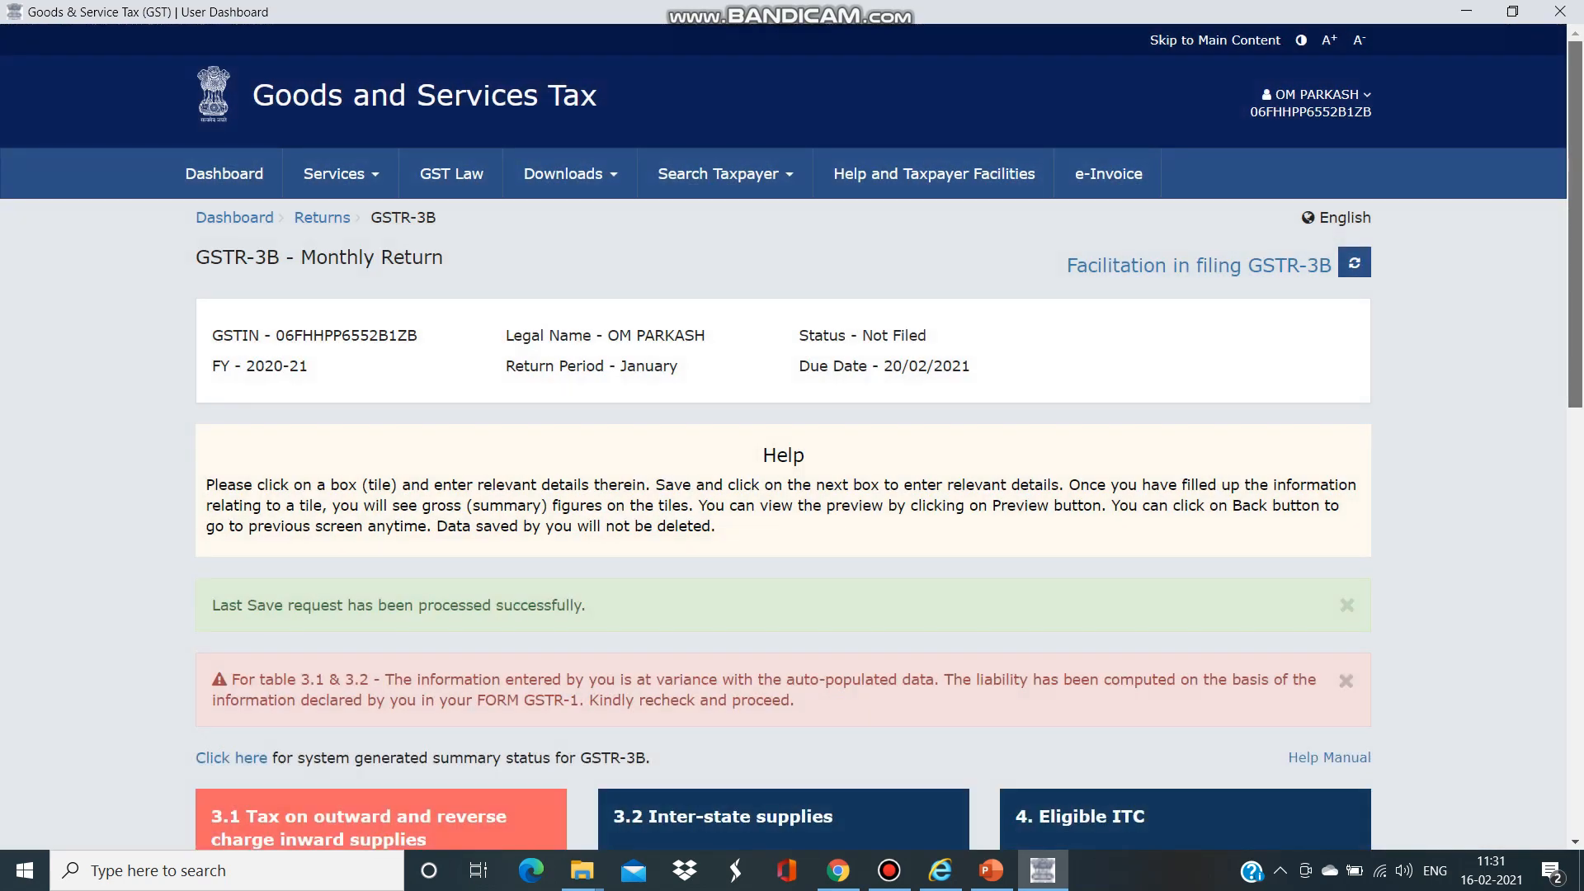
scroll(792, 434, "down", 5)
scroll(792, 434, "down", 5)
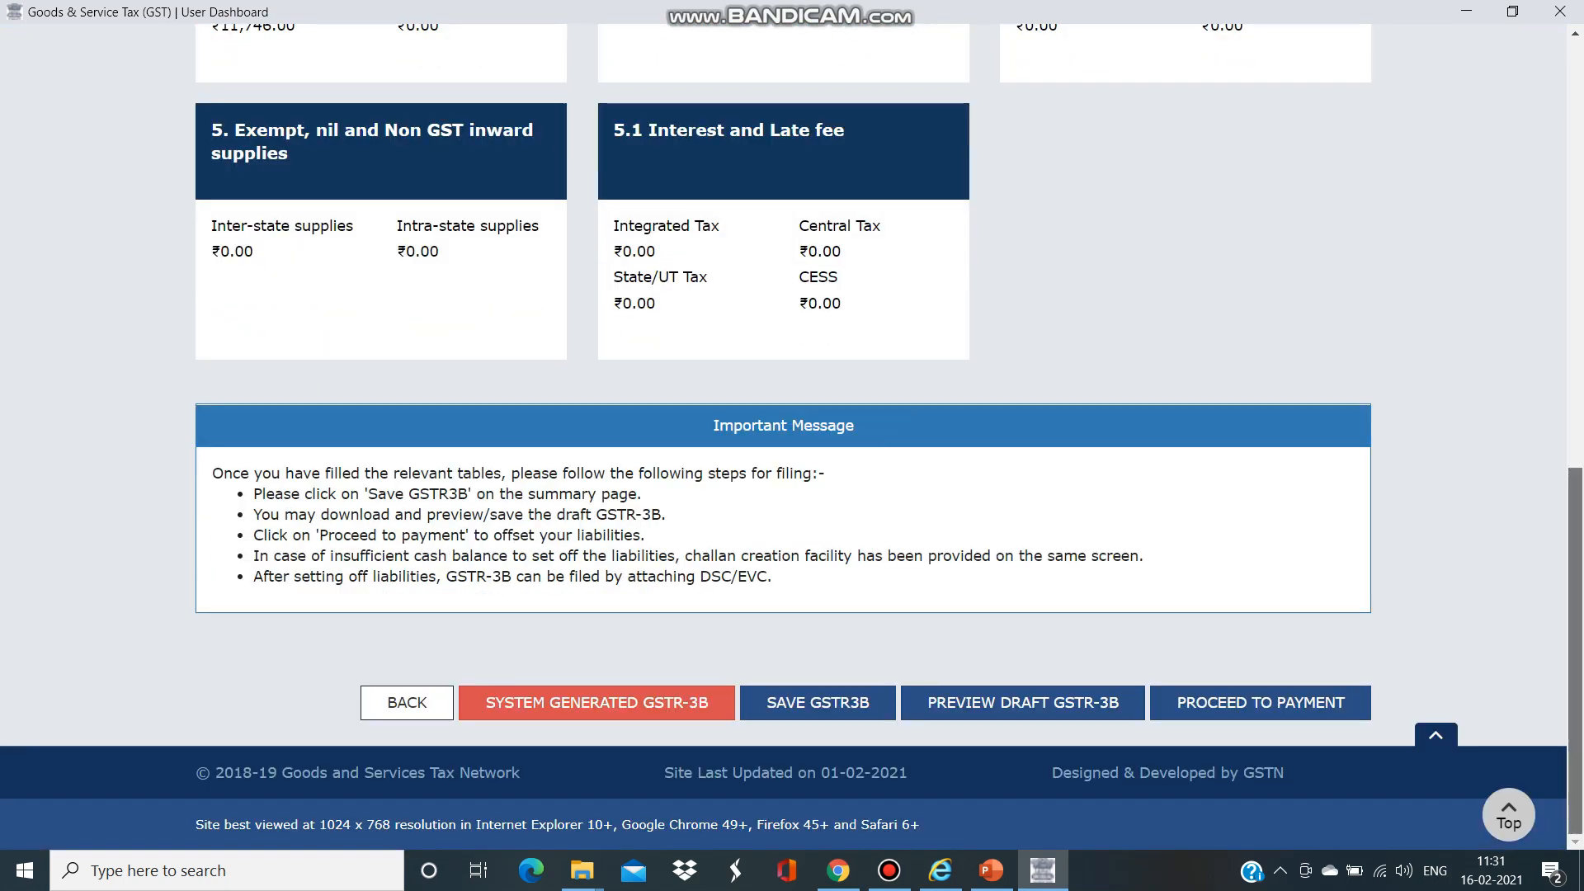
scroll(792, 434, "up", 2)
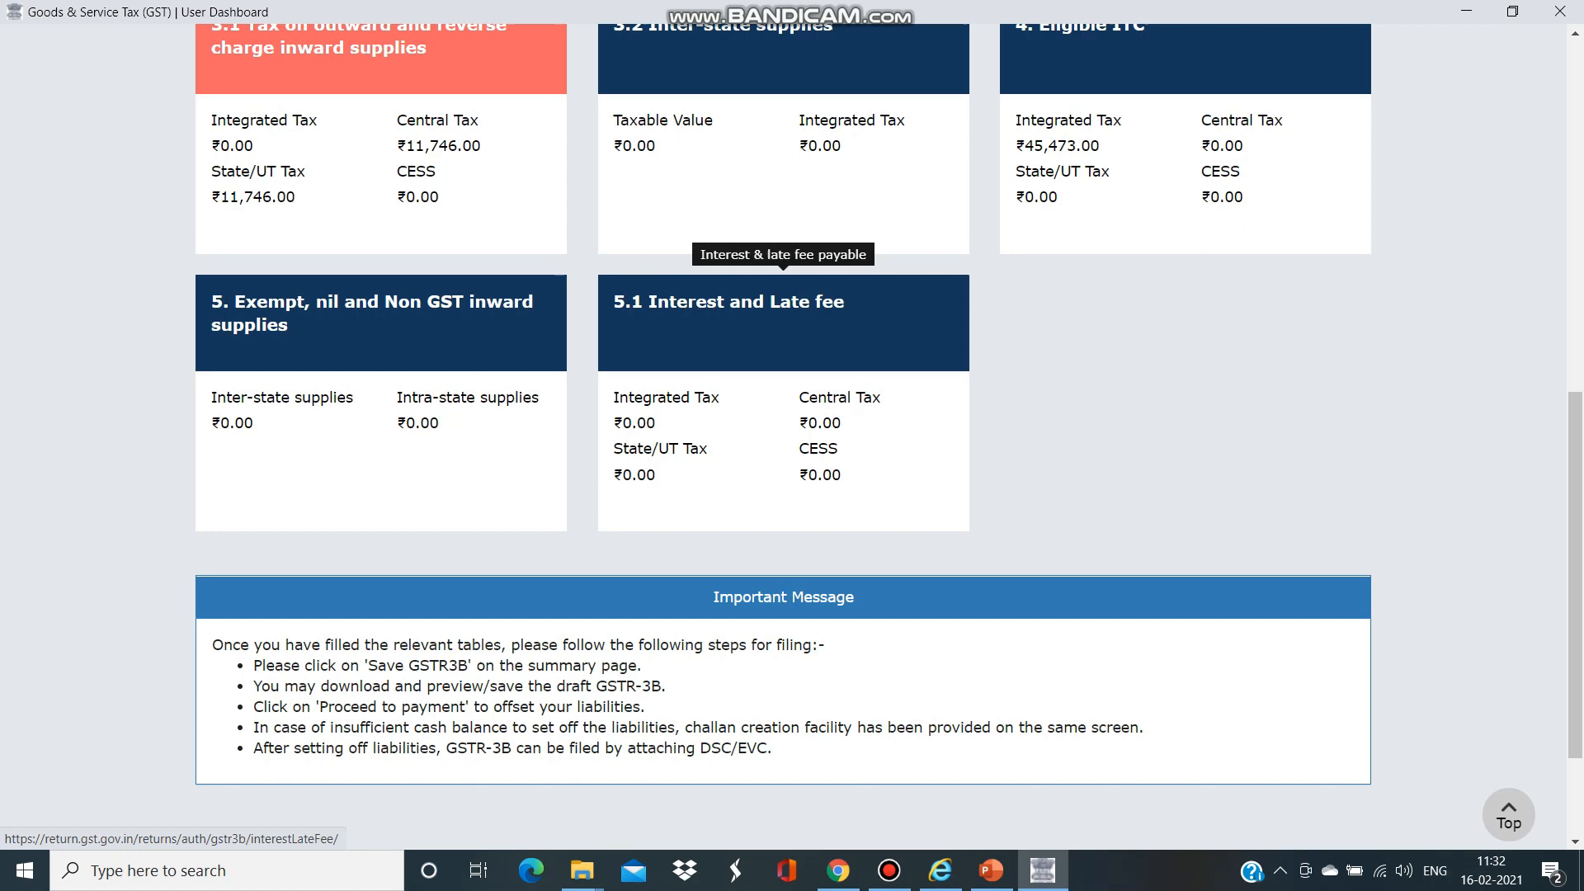
scroll(783, 281, "down", 3)
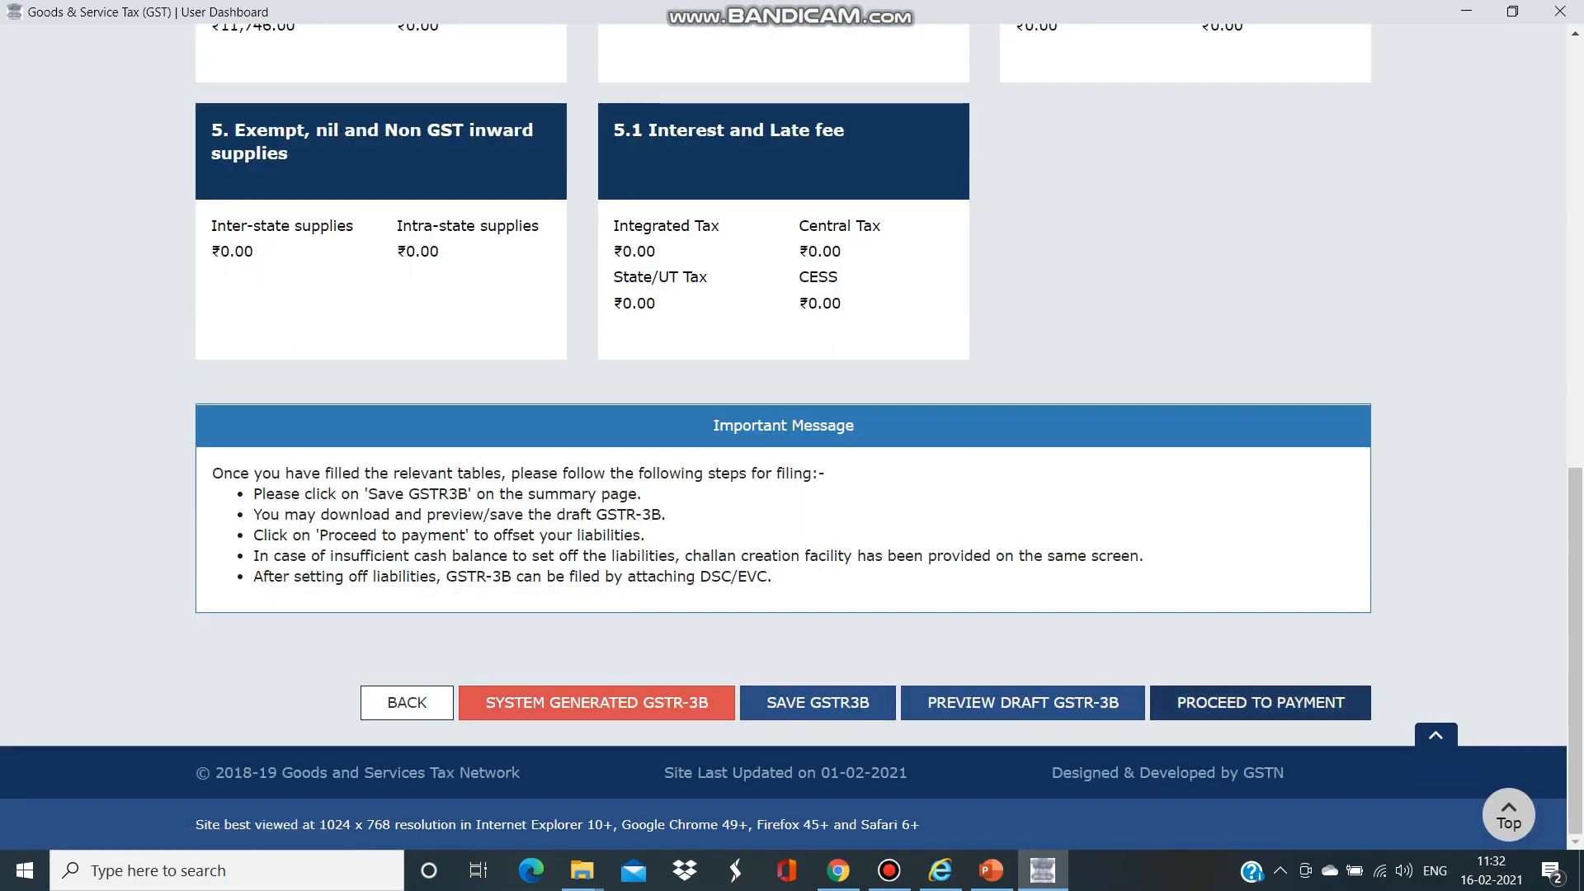
left_click(1261, 703)
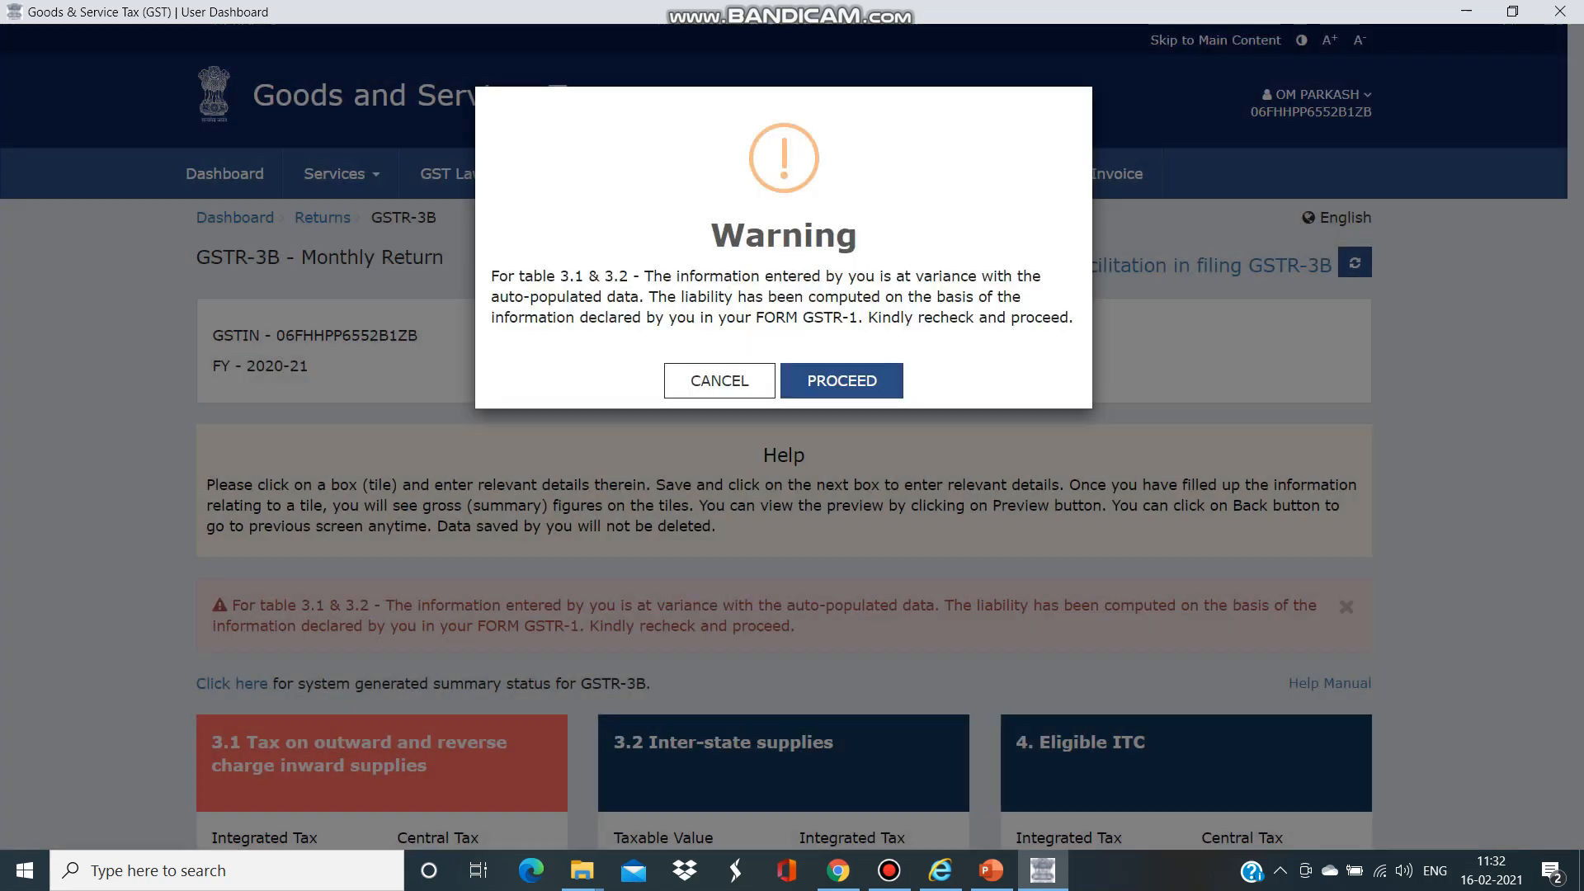
- Accept the variance warning, offset ₹11,746 Central and State/UT Tax via ITC, and proceed to file
left_click(841, 380)
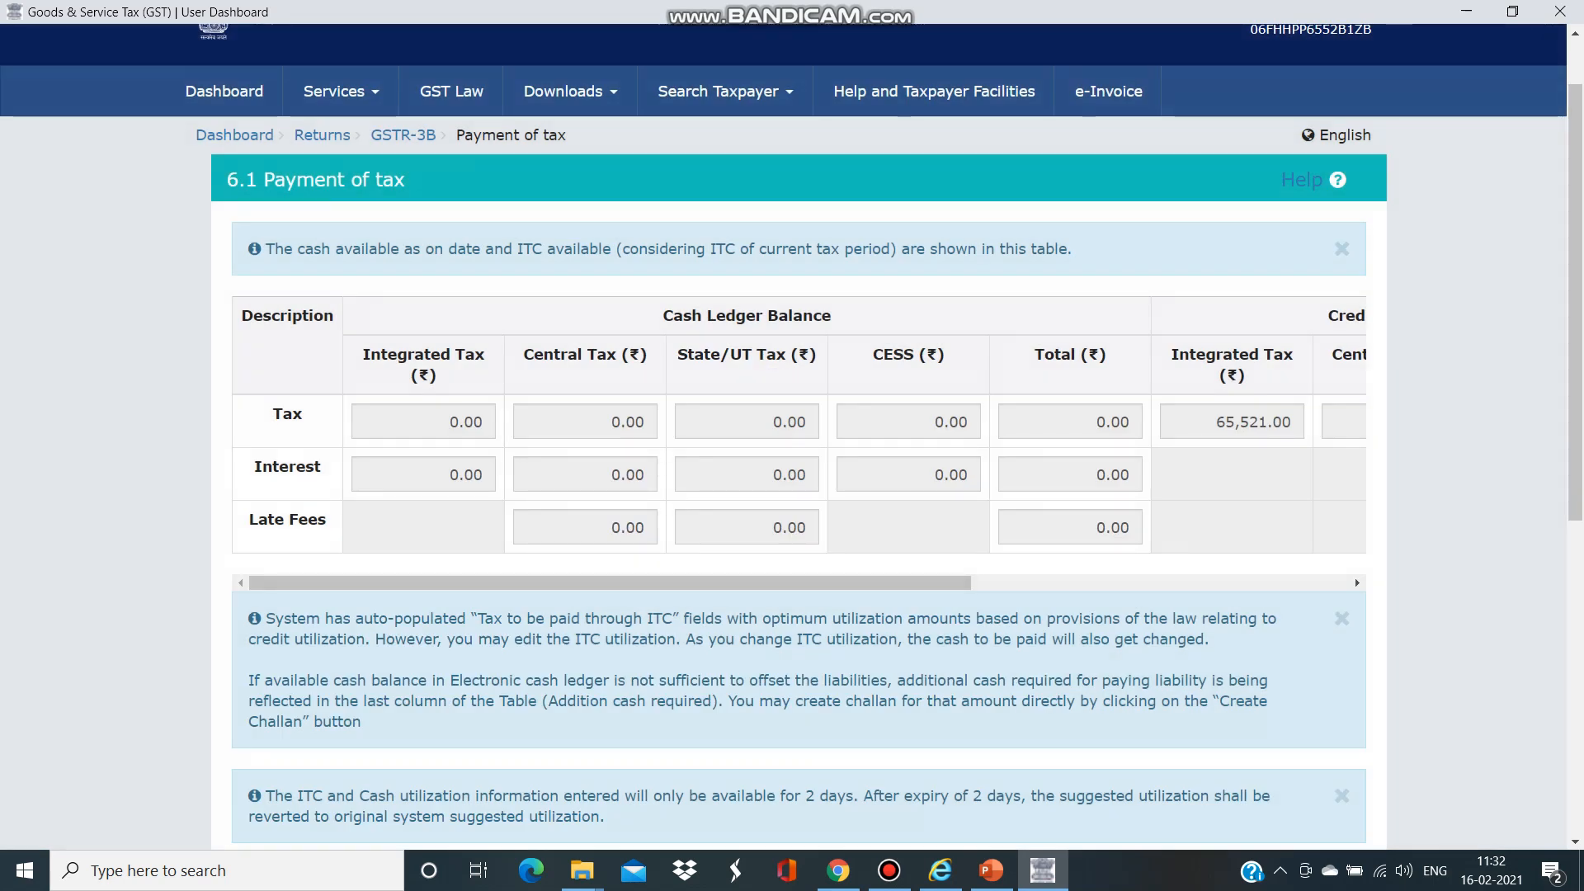
scroll(792, 495, "down", 5)
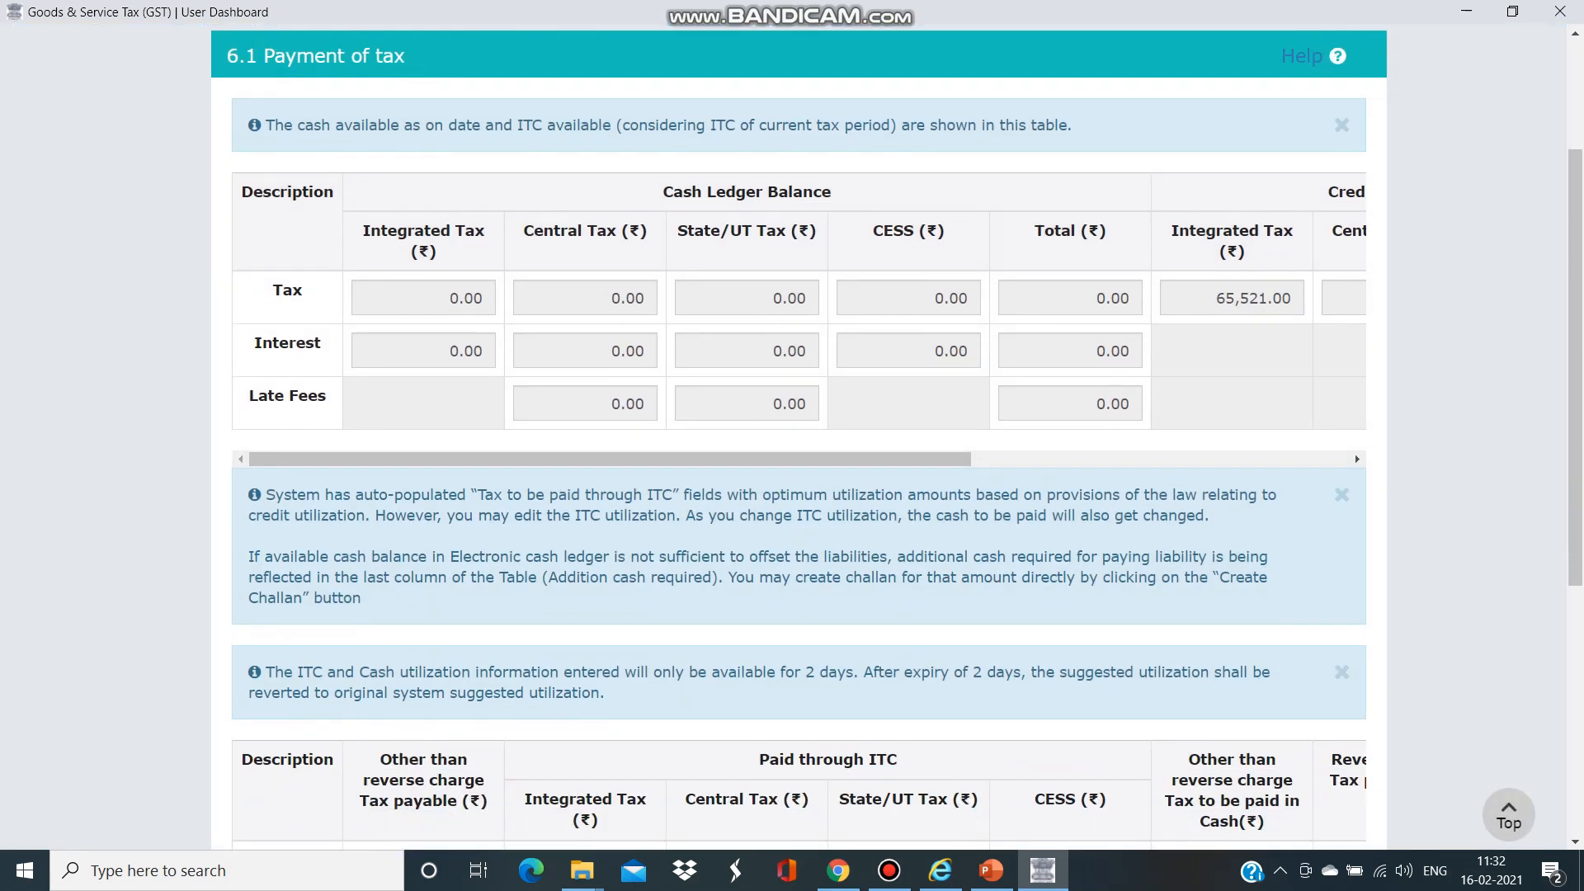
scroll(693, 462, "down", 2)
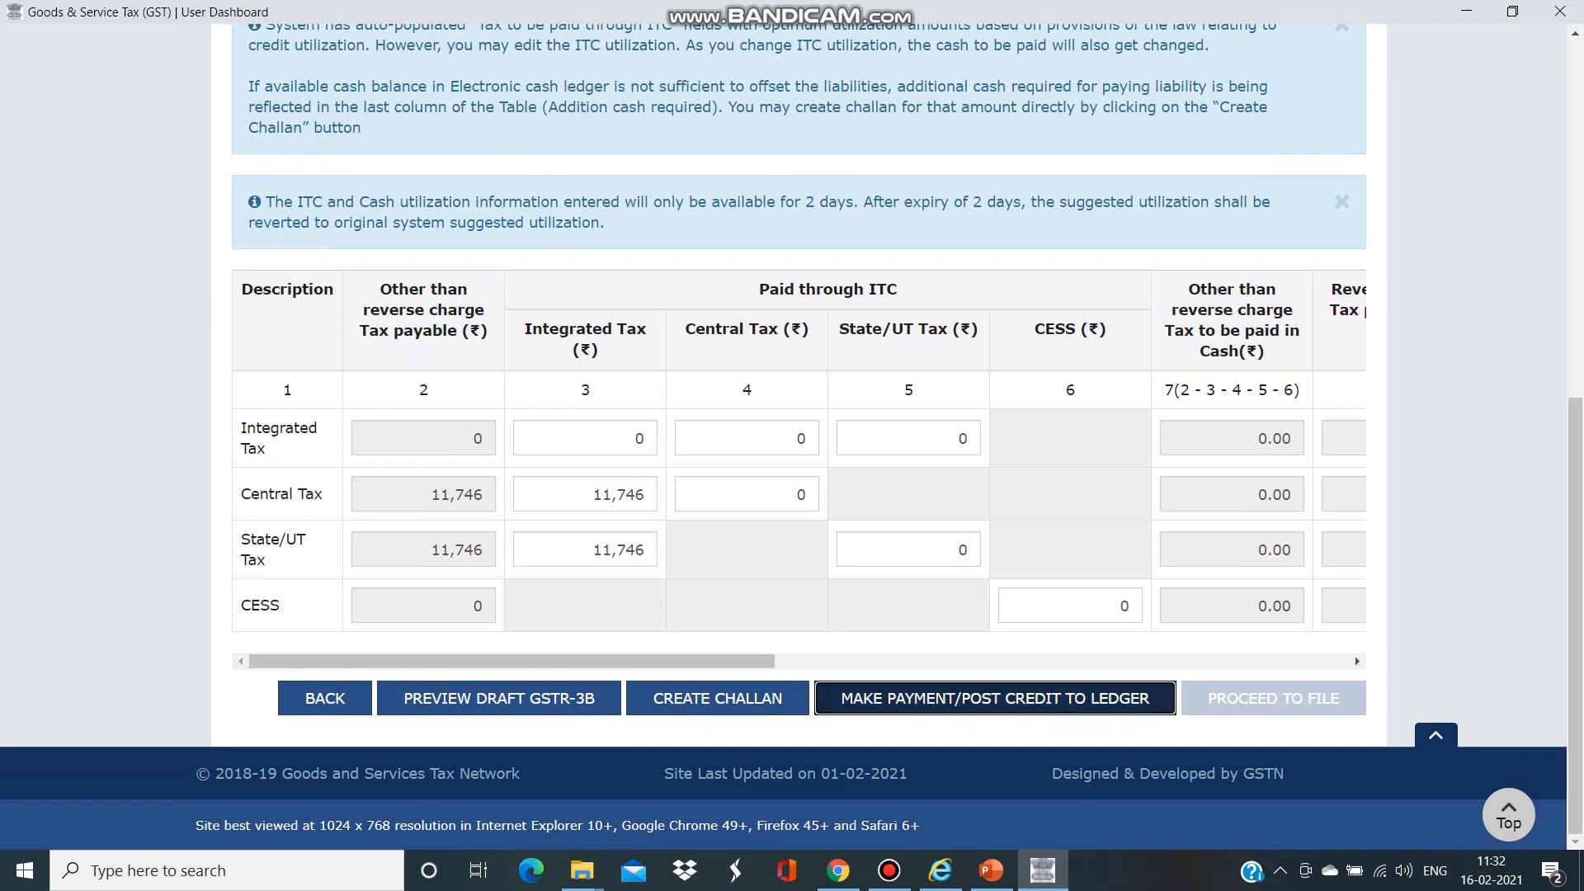
left_click(995, 698)
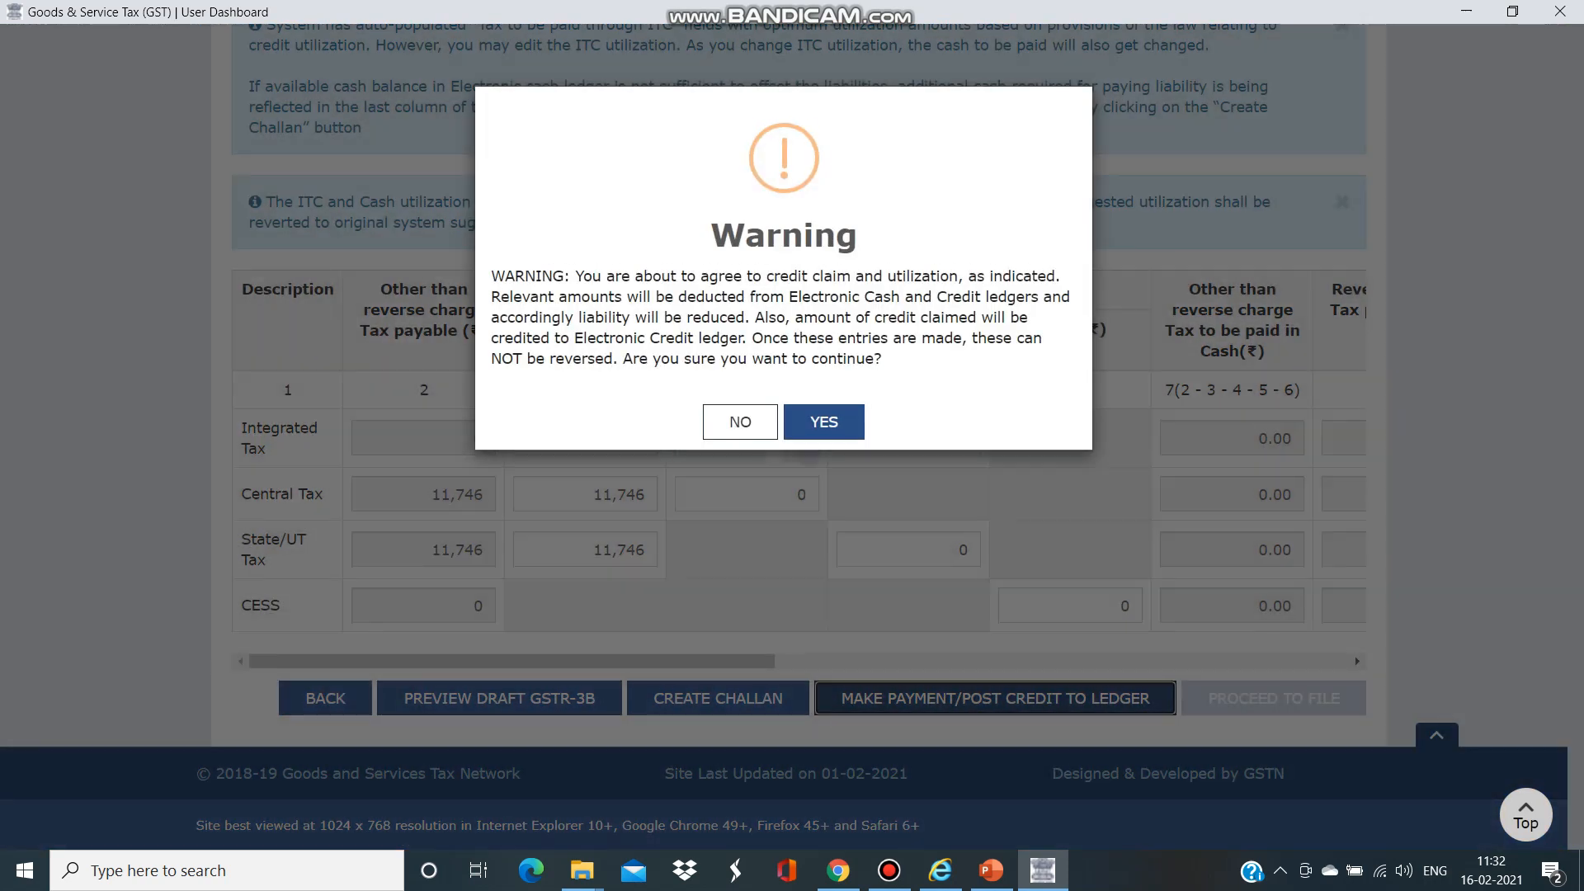
left_click(825, 415)
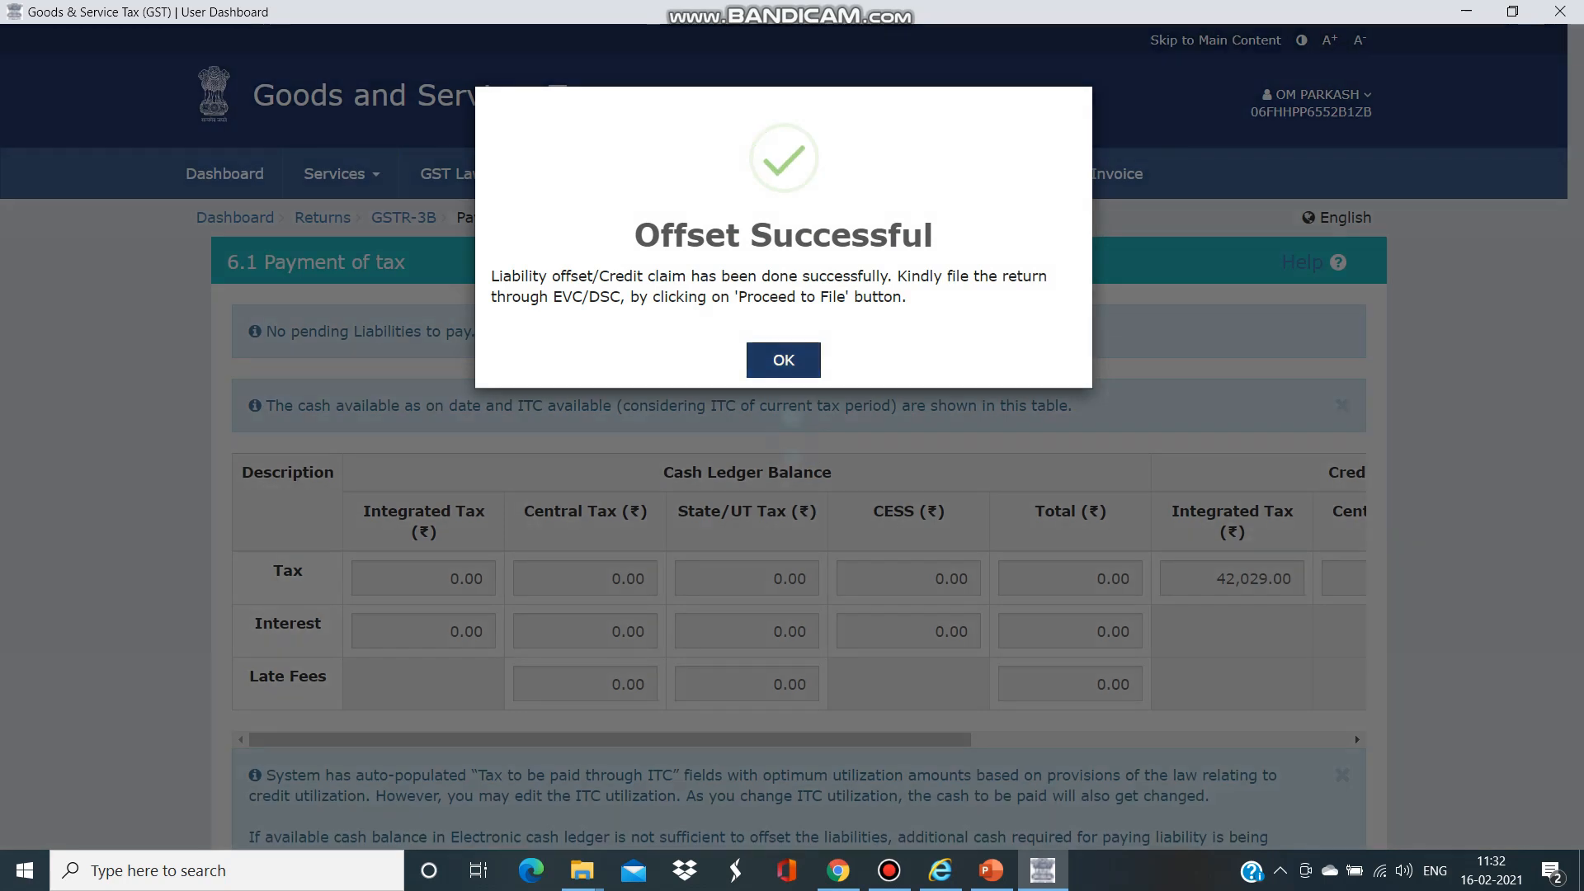
key("Return")
scroll(1355, 725, "down", 8)
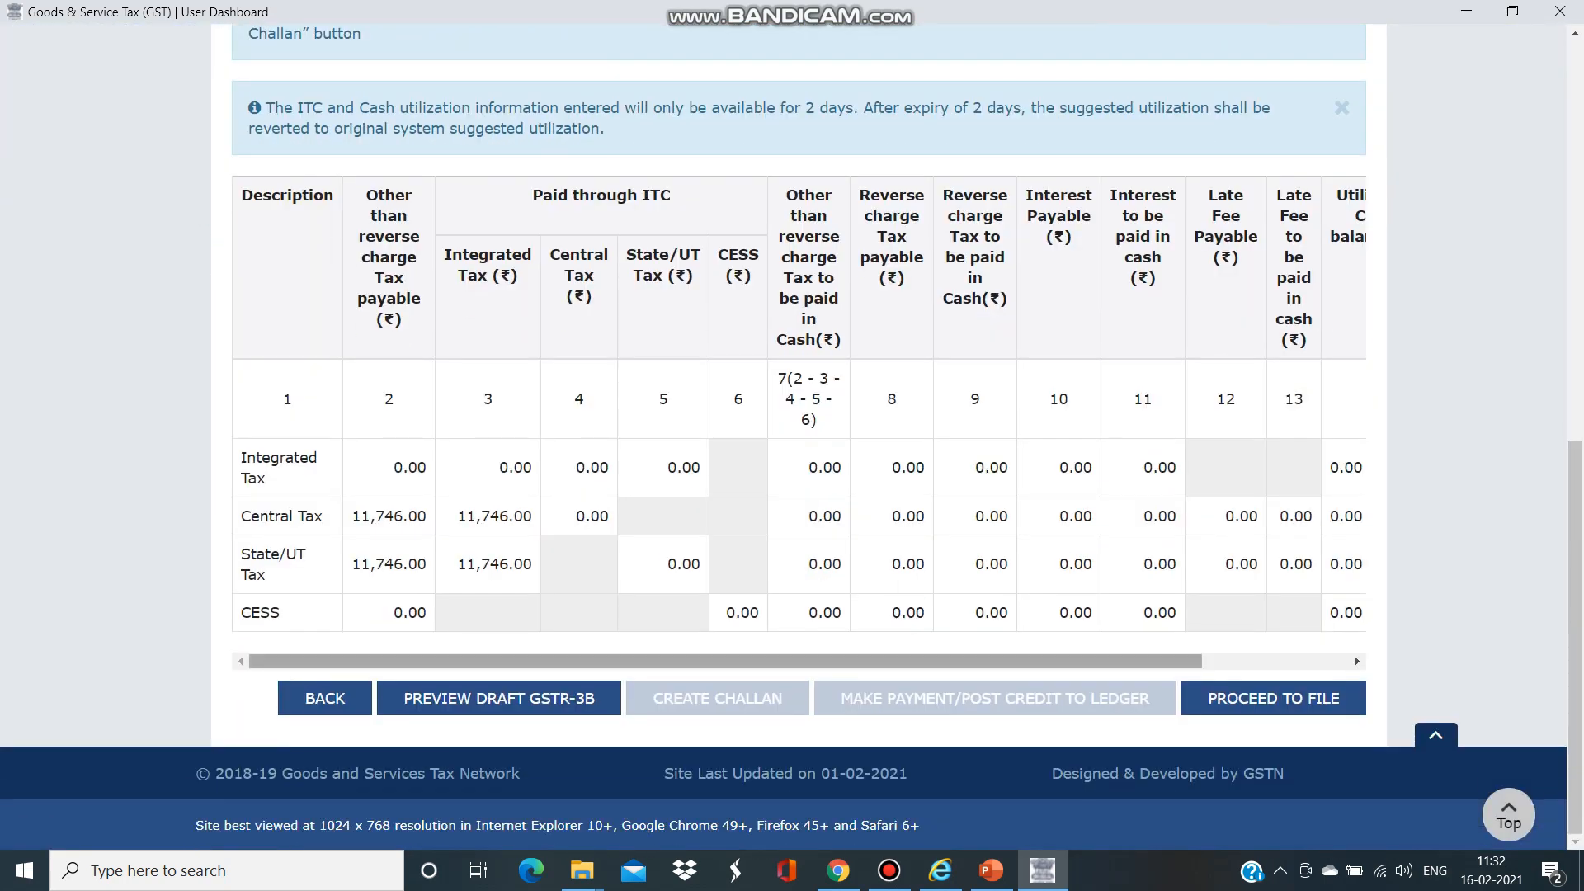
left_click(1354, 693)
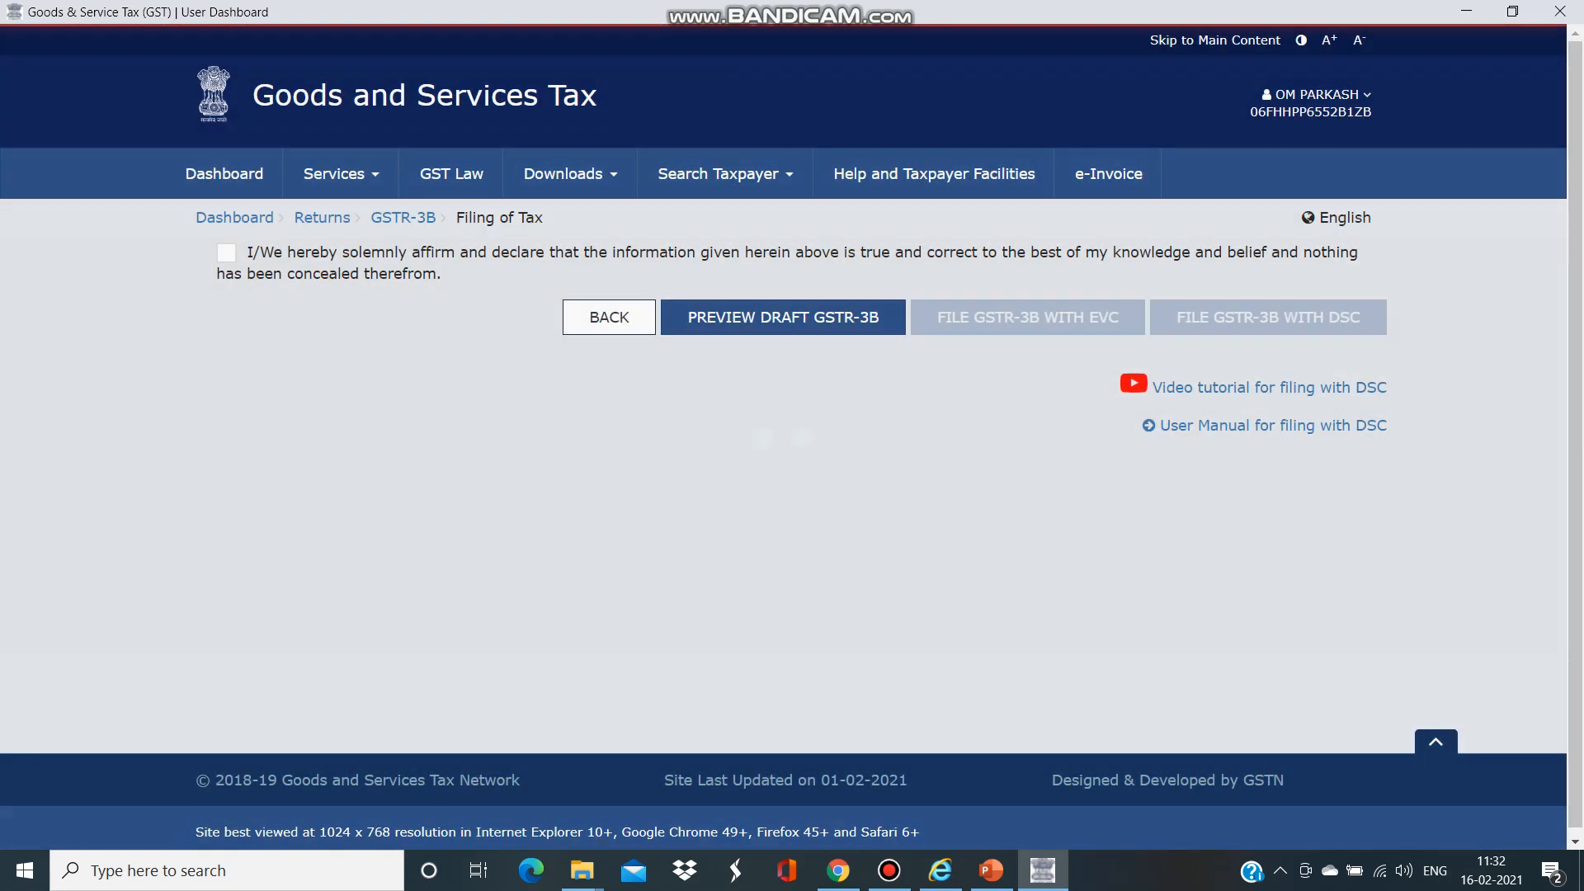
- Accept the filing declaration and select the authorised signatory
left_click(226, 254)
left_click(497, 332)
left_click(497, 379)
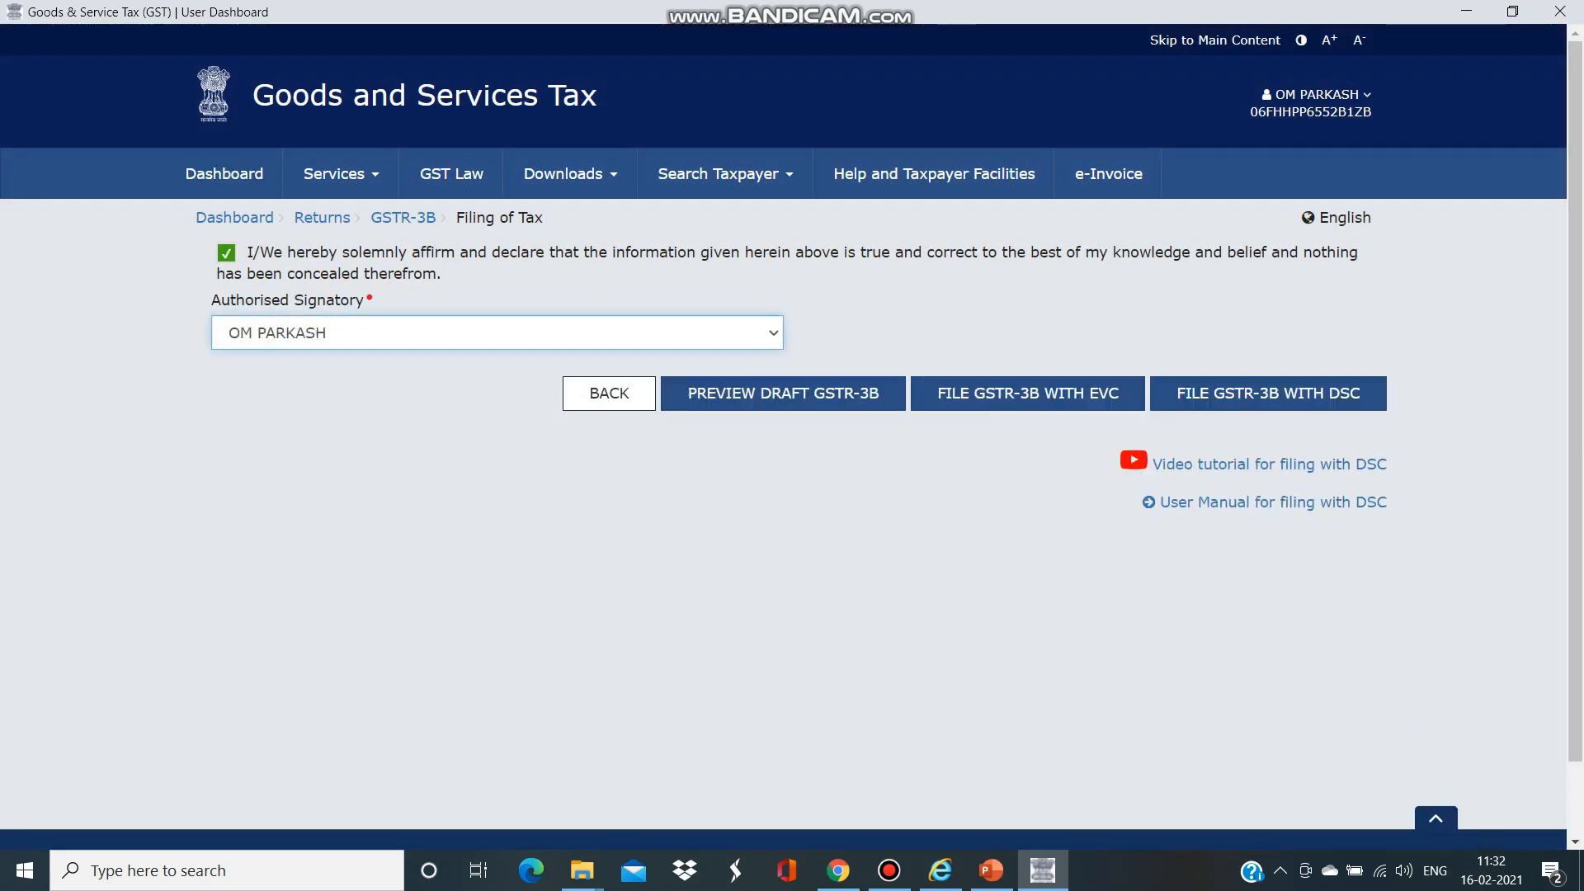
- Attempt EVC filing with an OTP that is rejected as incorrect, then retry EVC filing
left_click(1027, 393)
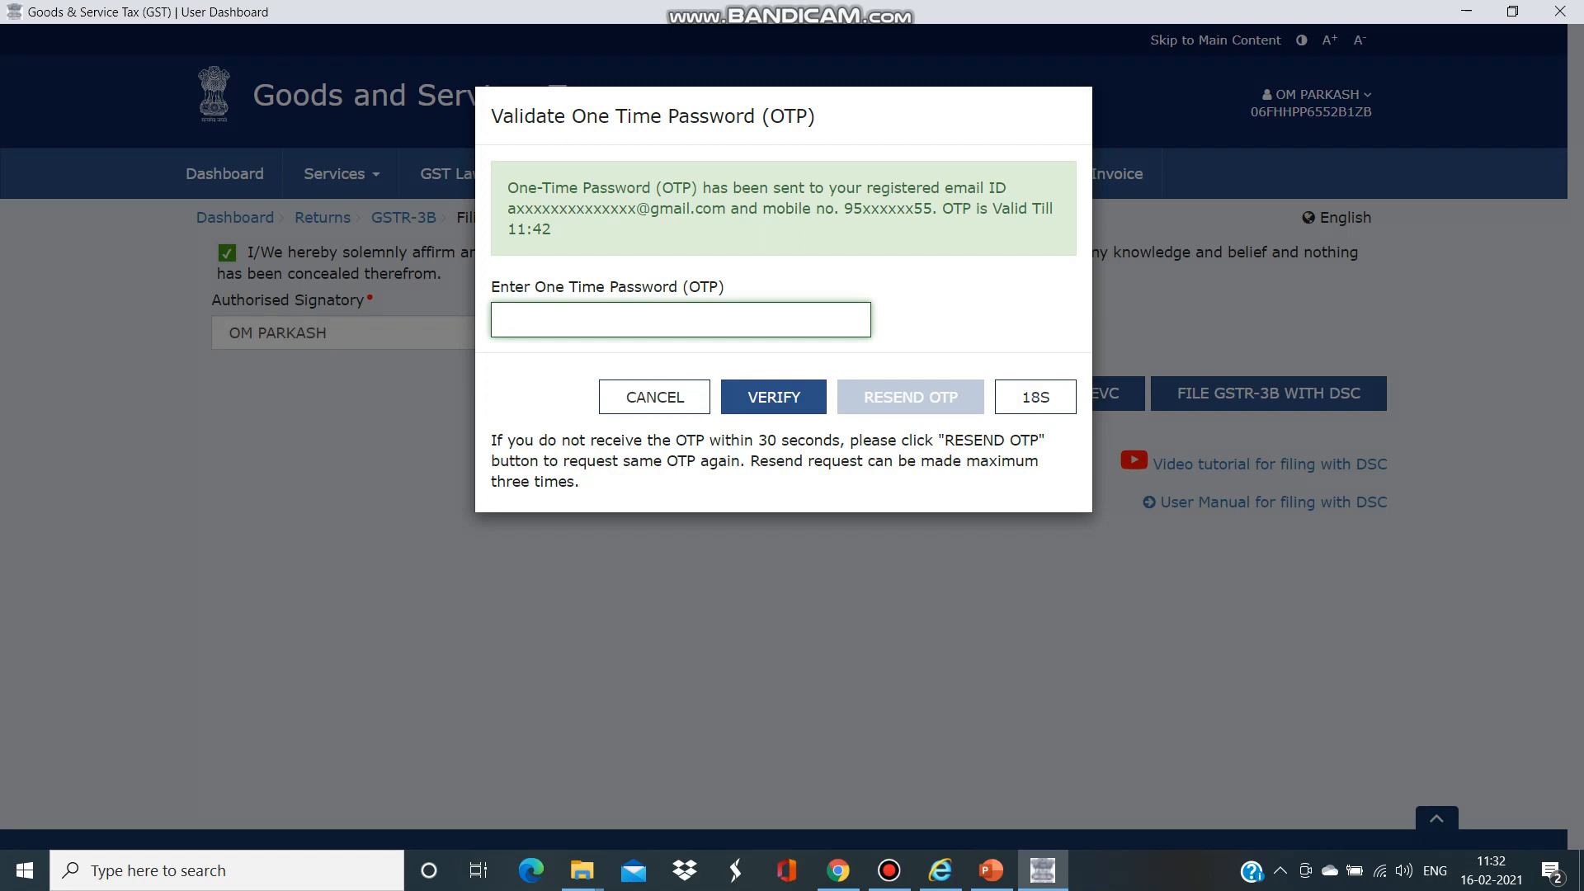
type("123456")
left_click(774, 397)
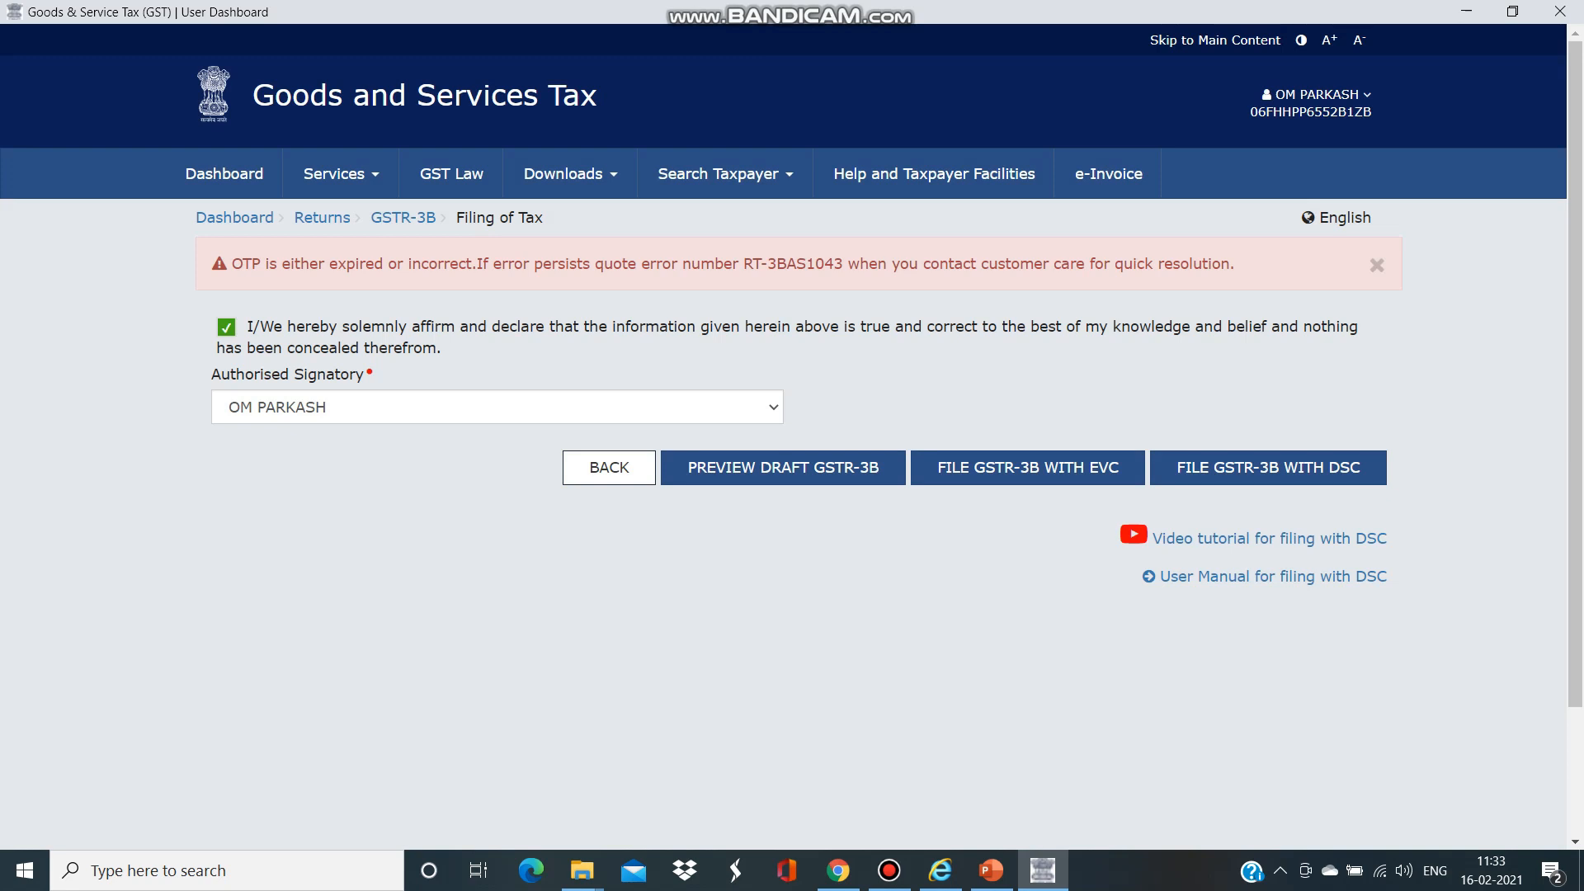
left_click(1028, 468)
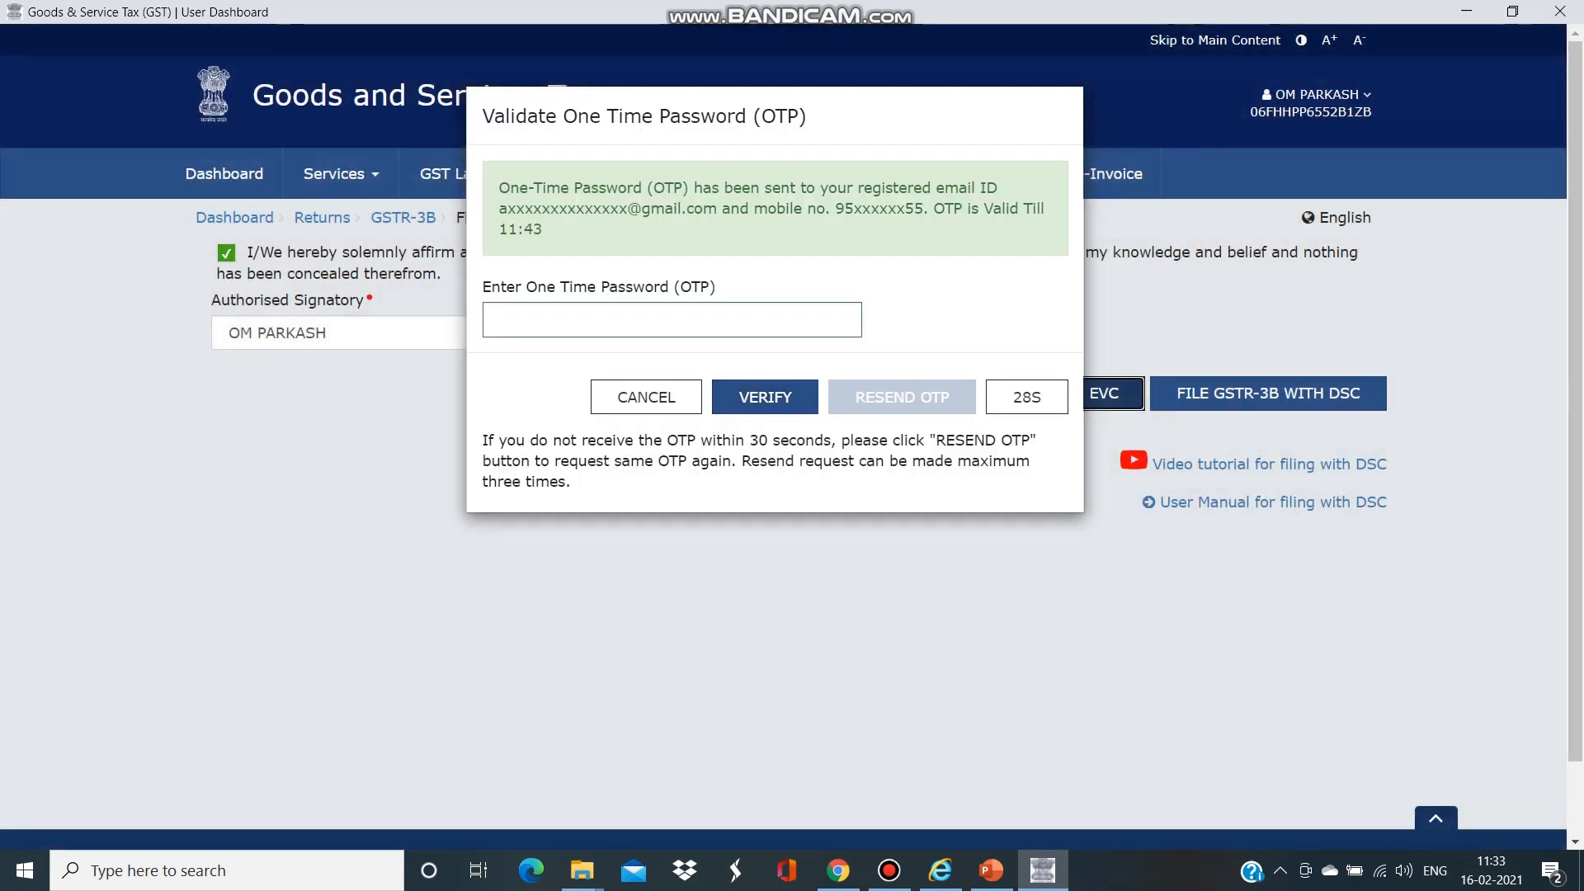
- Enter and verify the new EVC OTP to file the January 2021 GSTR-3B
left_click(671, 320)
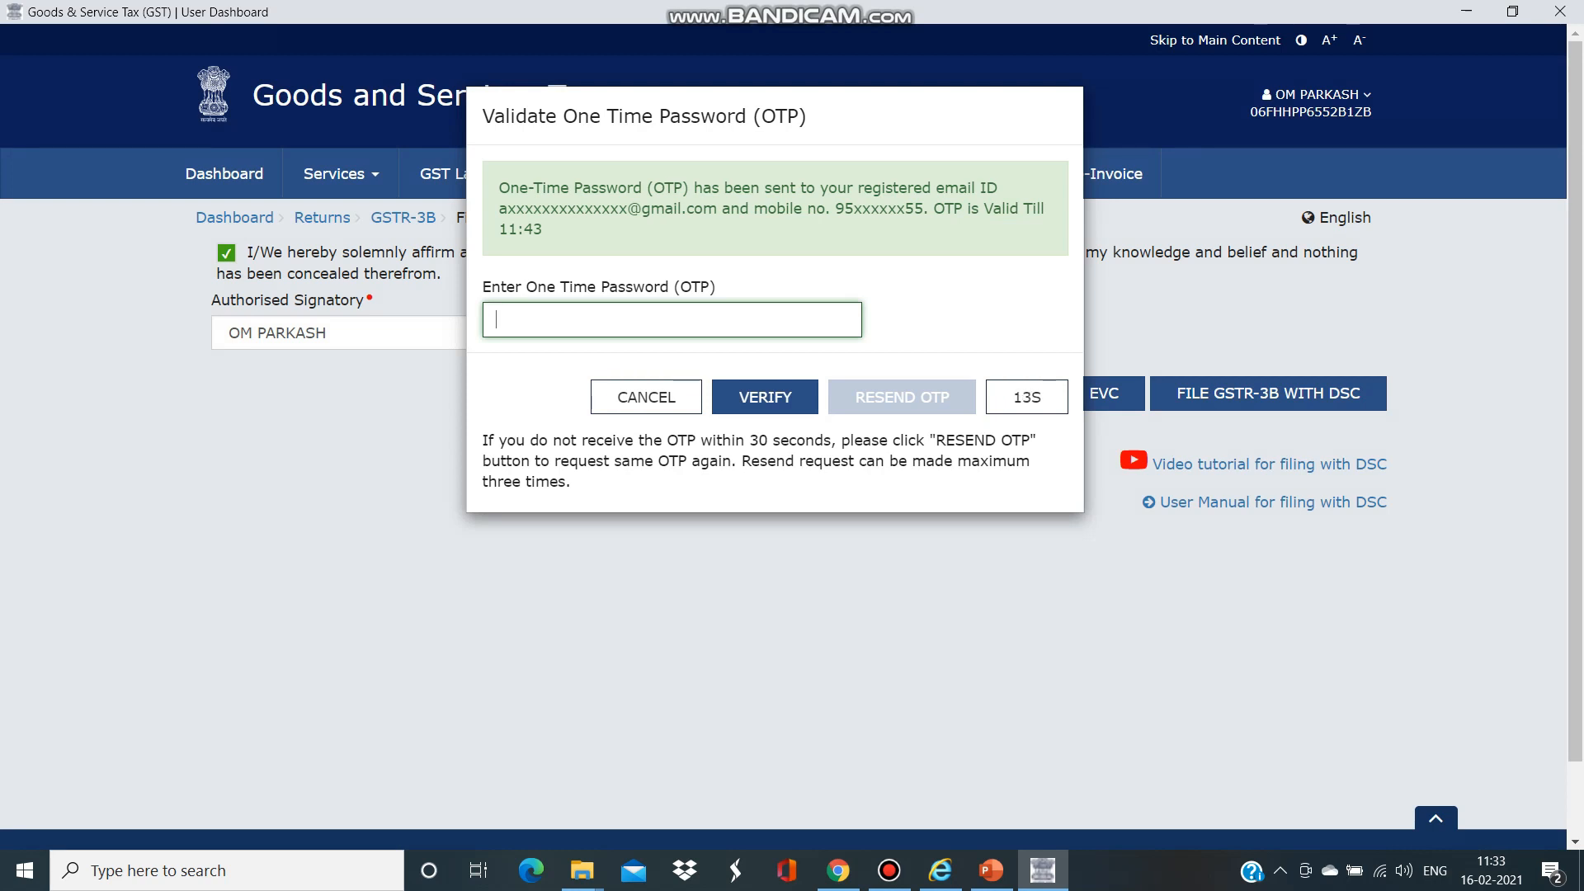
type("•••••")
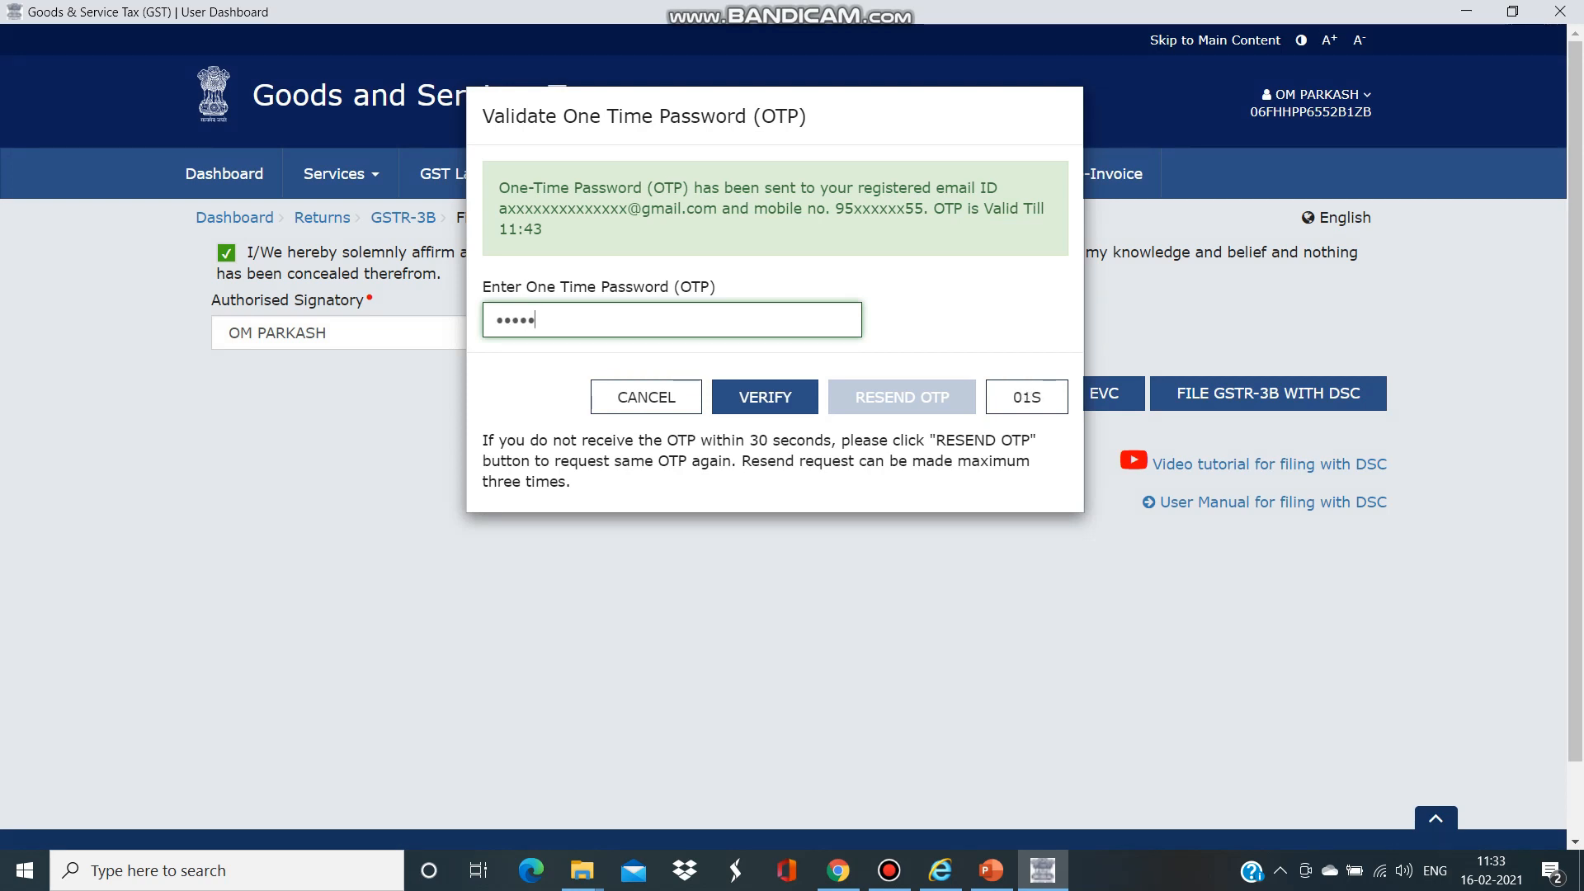
type("•")
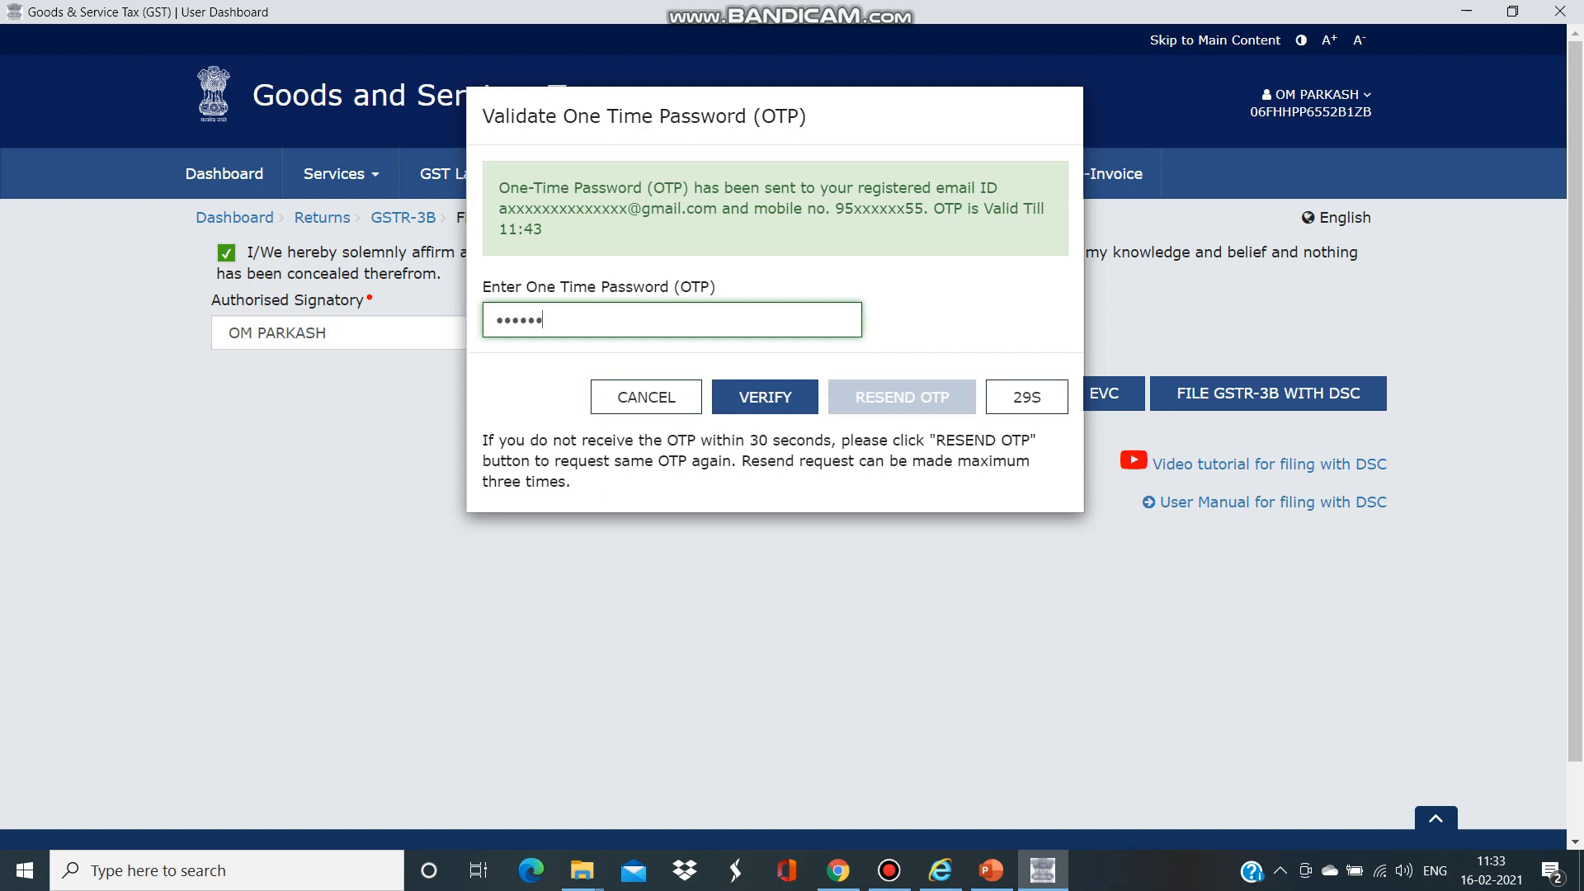
left_click(765, 396)
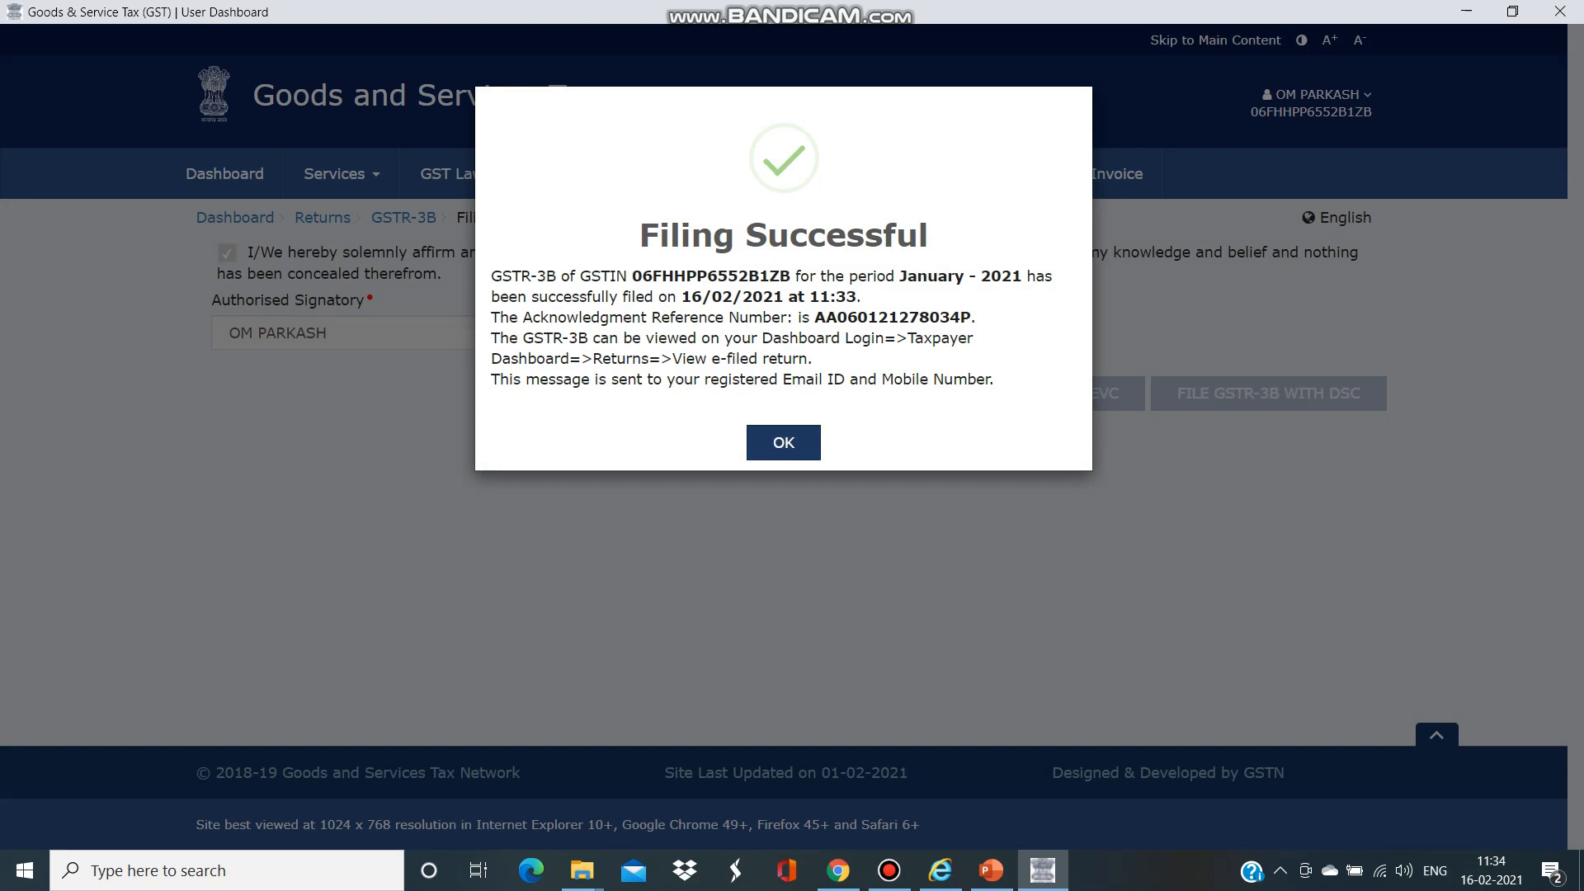
- Dismiss the Filing Successful message and log out of the GST Portal
key("Tab")
key("Return")
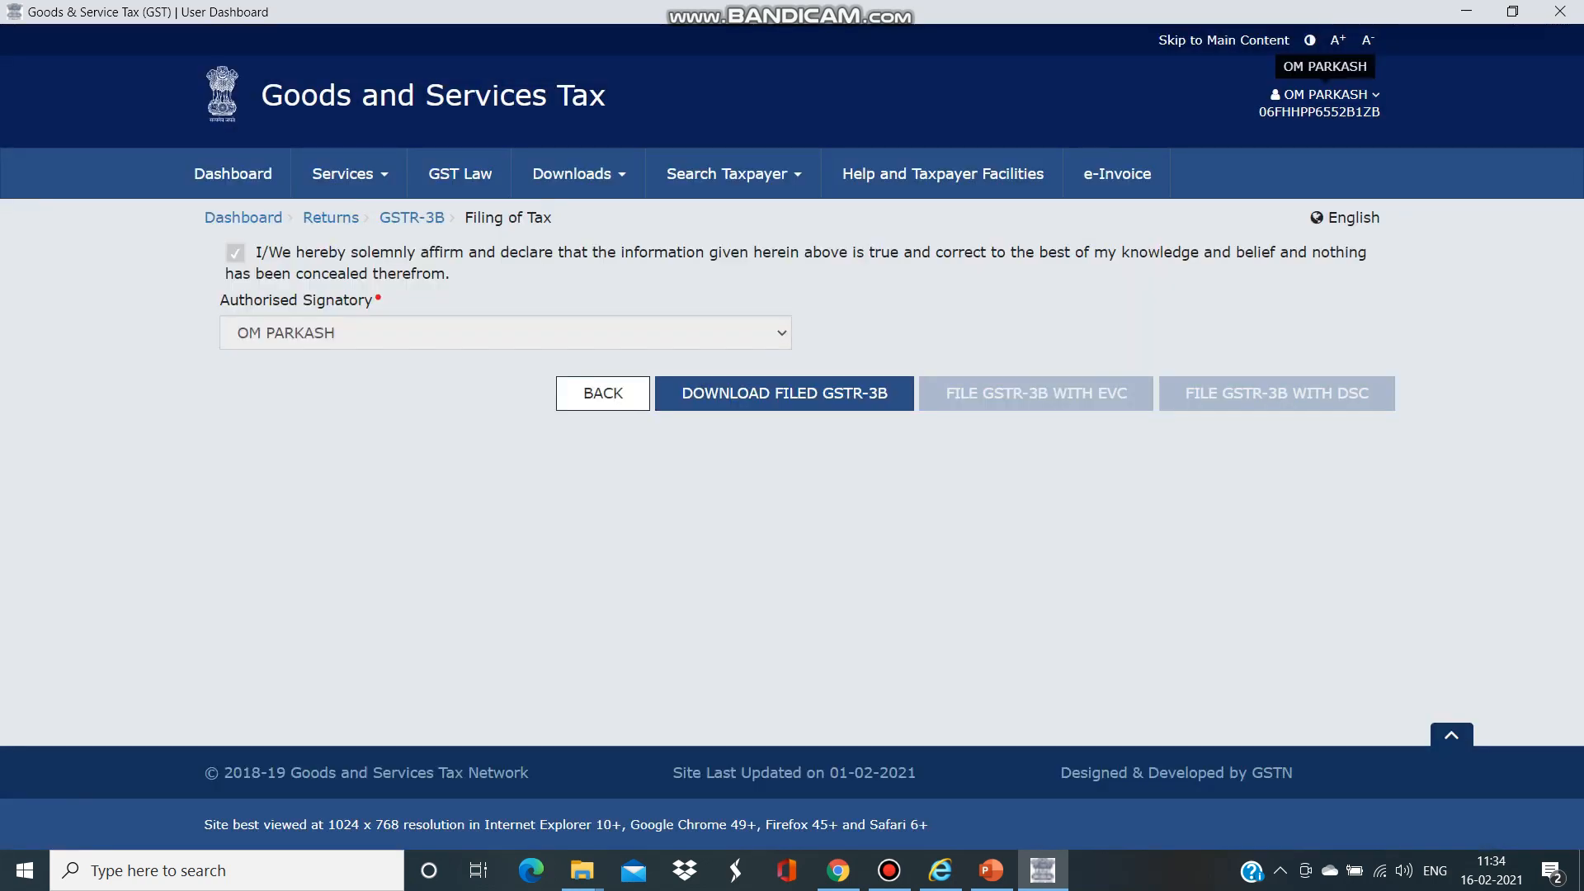
left_click(1326, 95)
left_click(1218, 296)
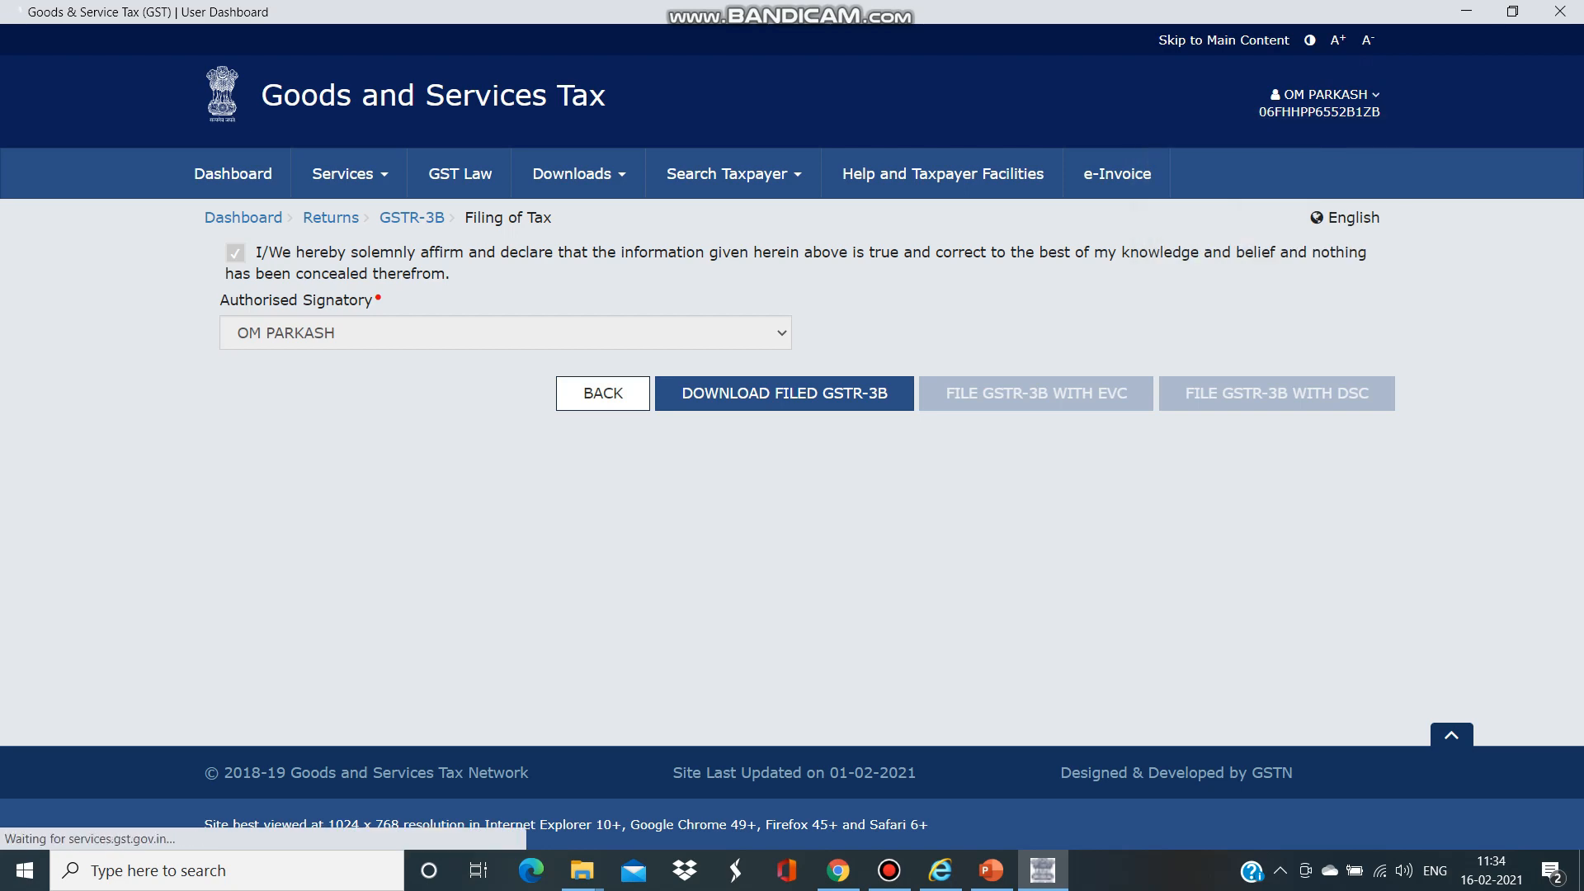